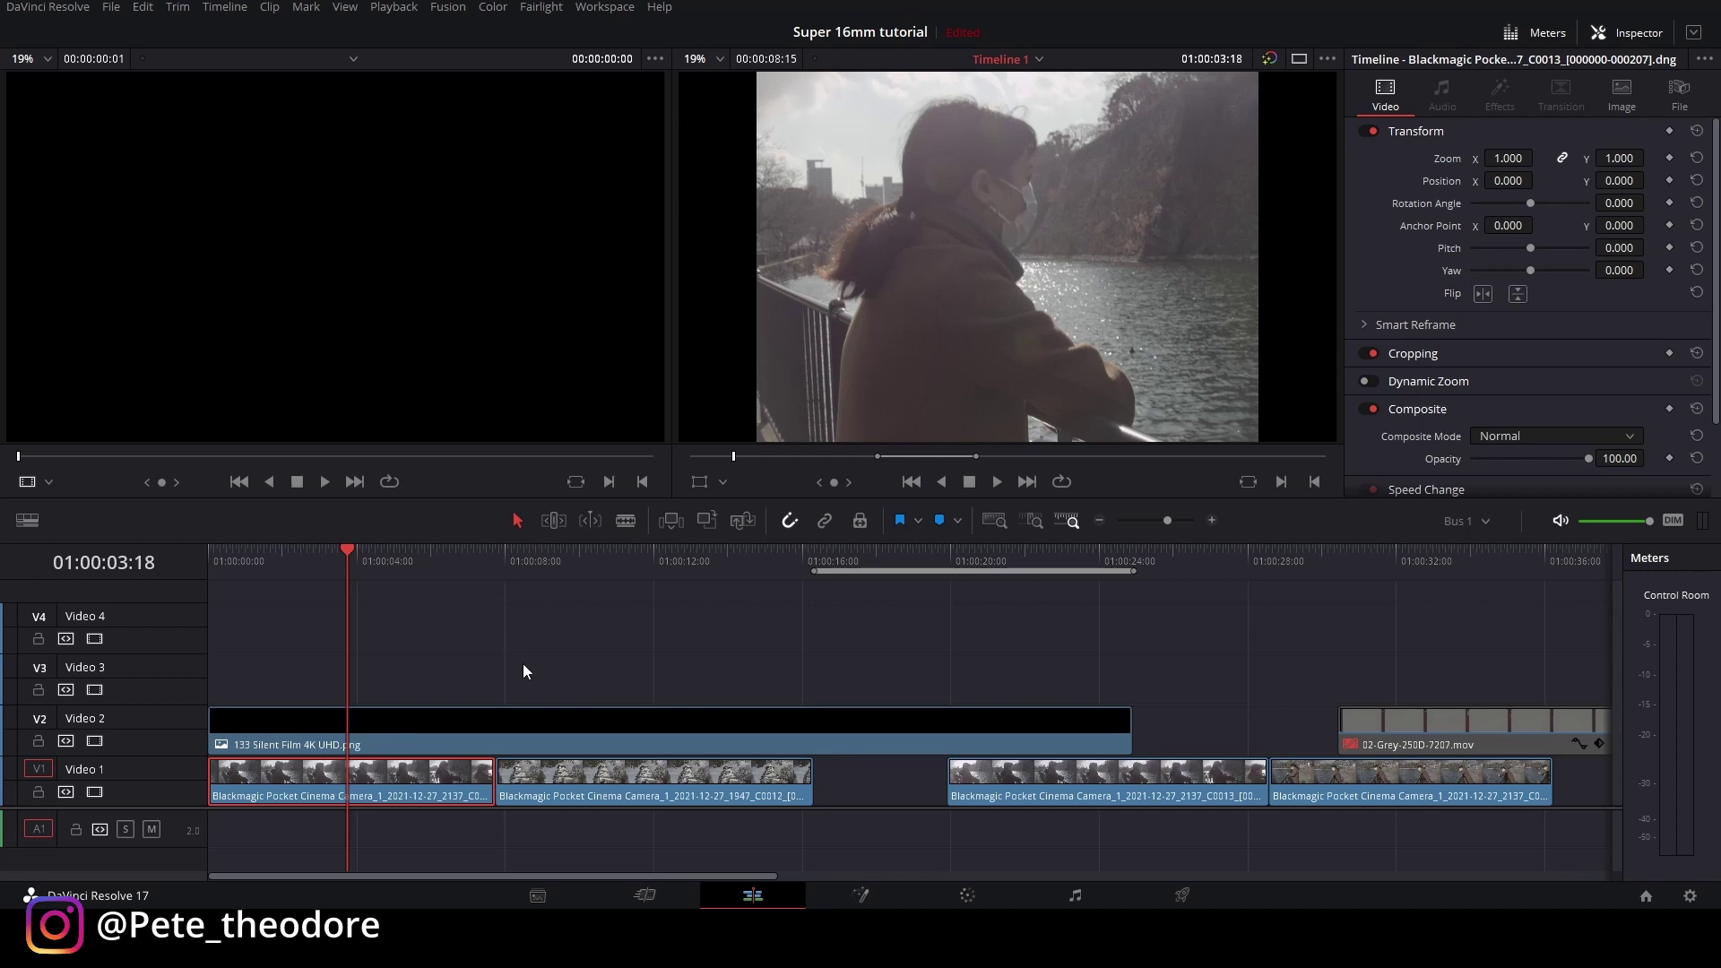
Step: Hide the Video 2 track holding the Silent Film overlay and show it again to compare the framing
{"action": "left_click", "coordinate": [403, 721]}
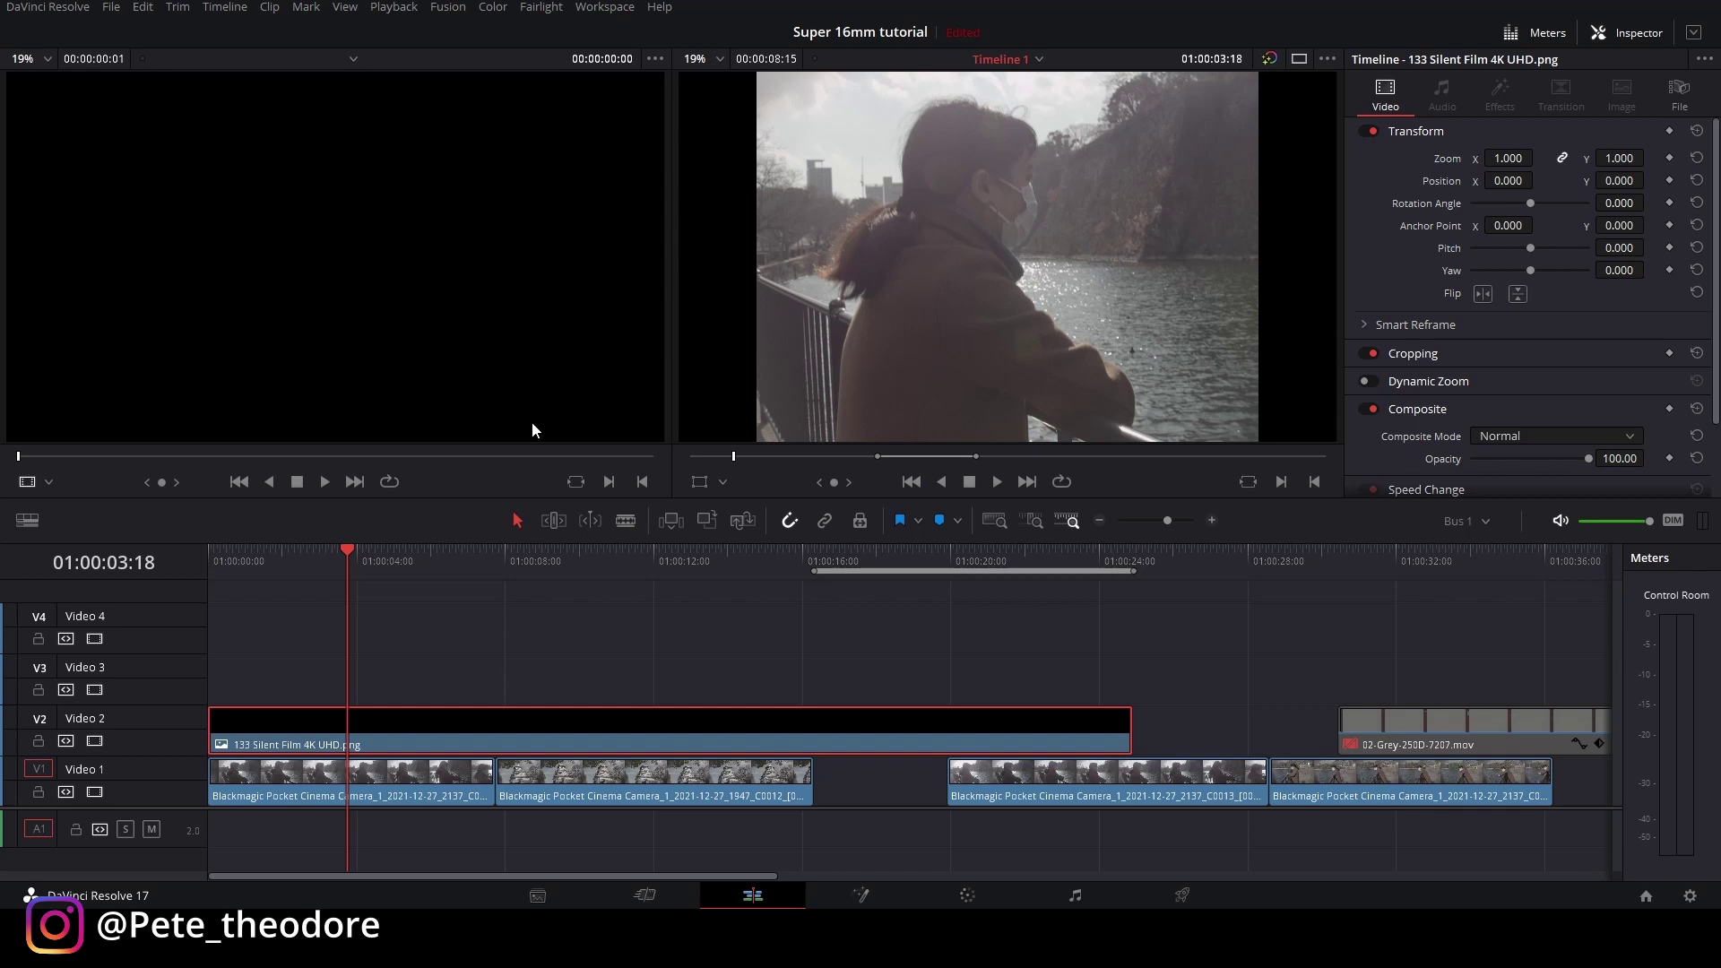
{"action": "left_click", "coordinate": [90, 740]}
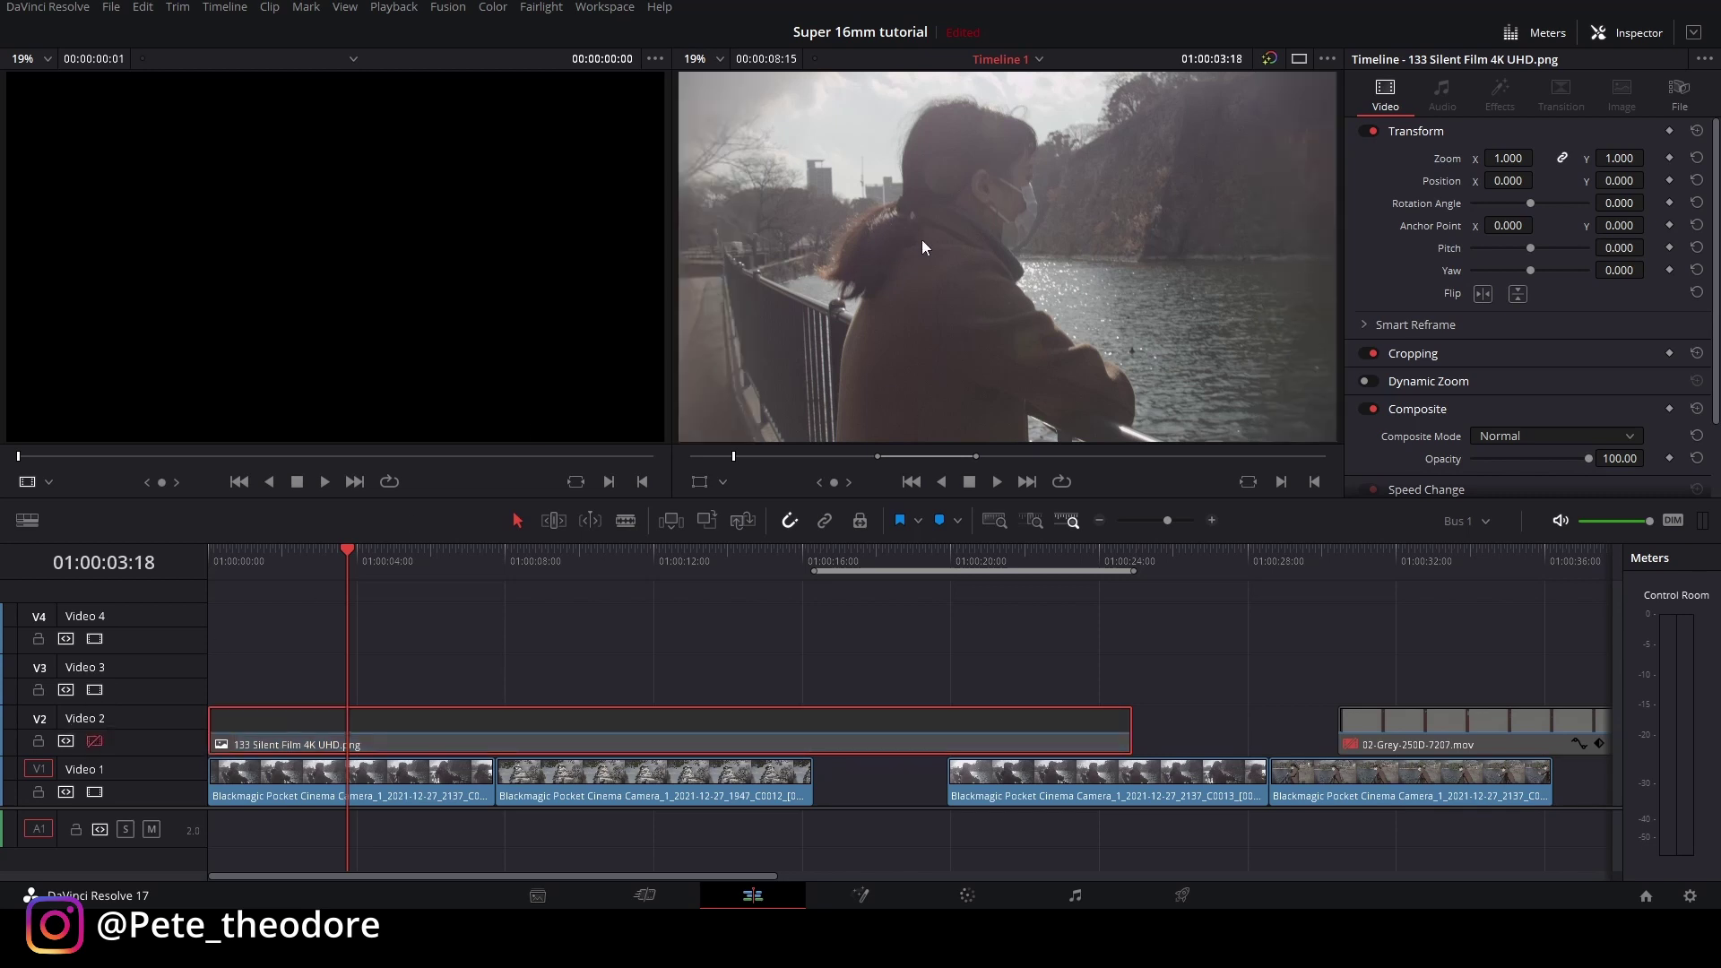
{"action": "left_click", "coordinate": [92, 742]}
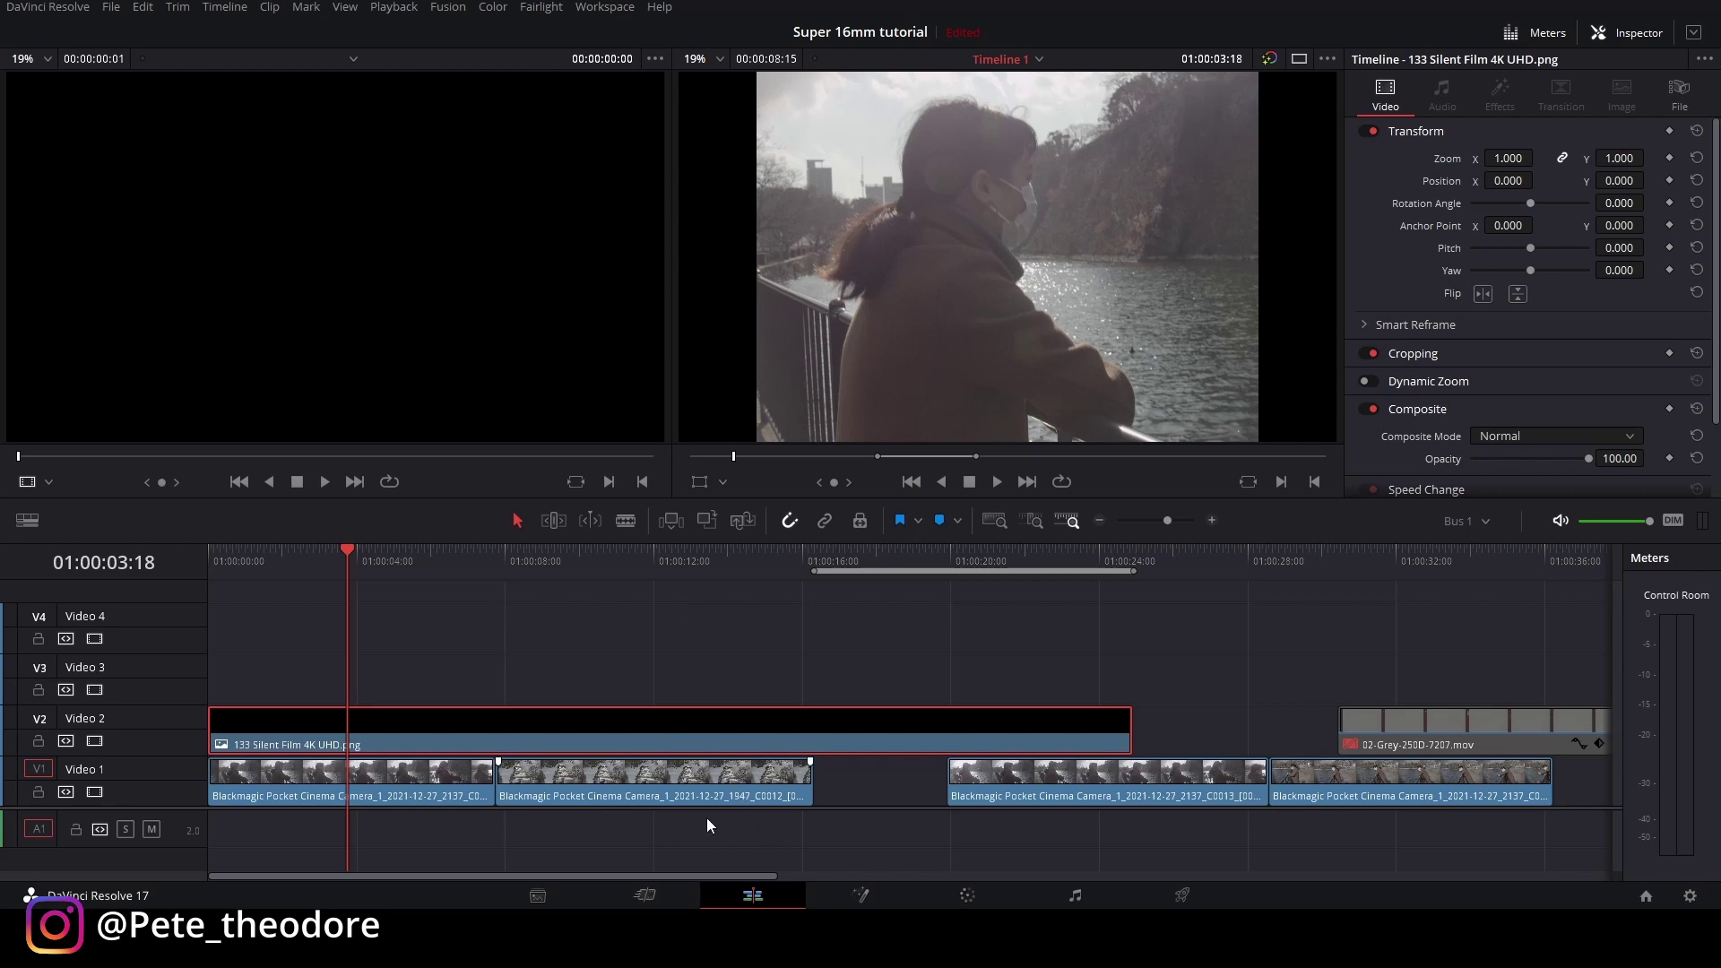
Step: Open the first Video 1 clip for color grading and add three serial nodes after node 01
{"action": "left_click", "coordinate": [968, 896]}
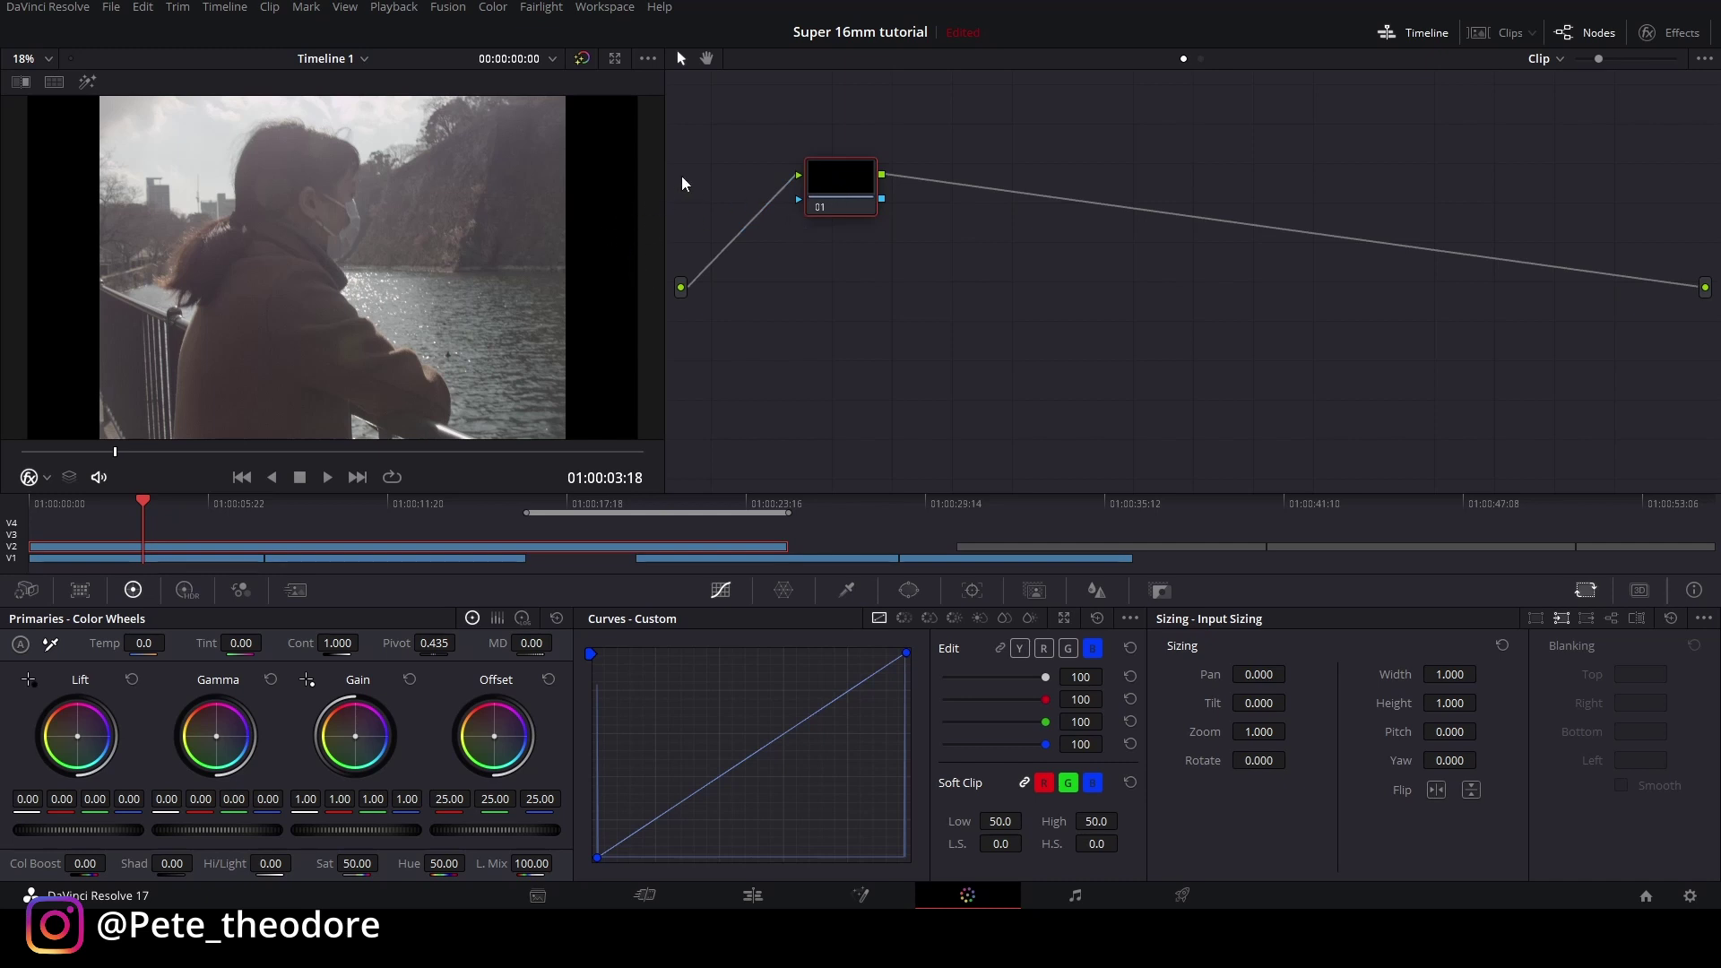
{"action": "left_click", "coordinate": [136, 561]}
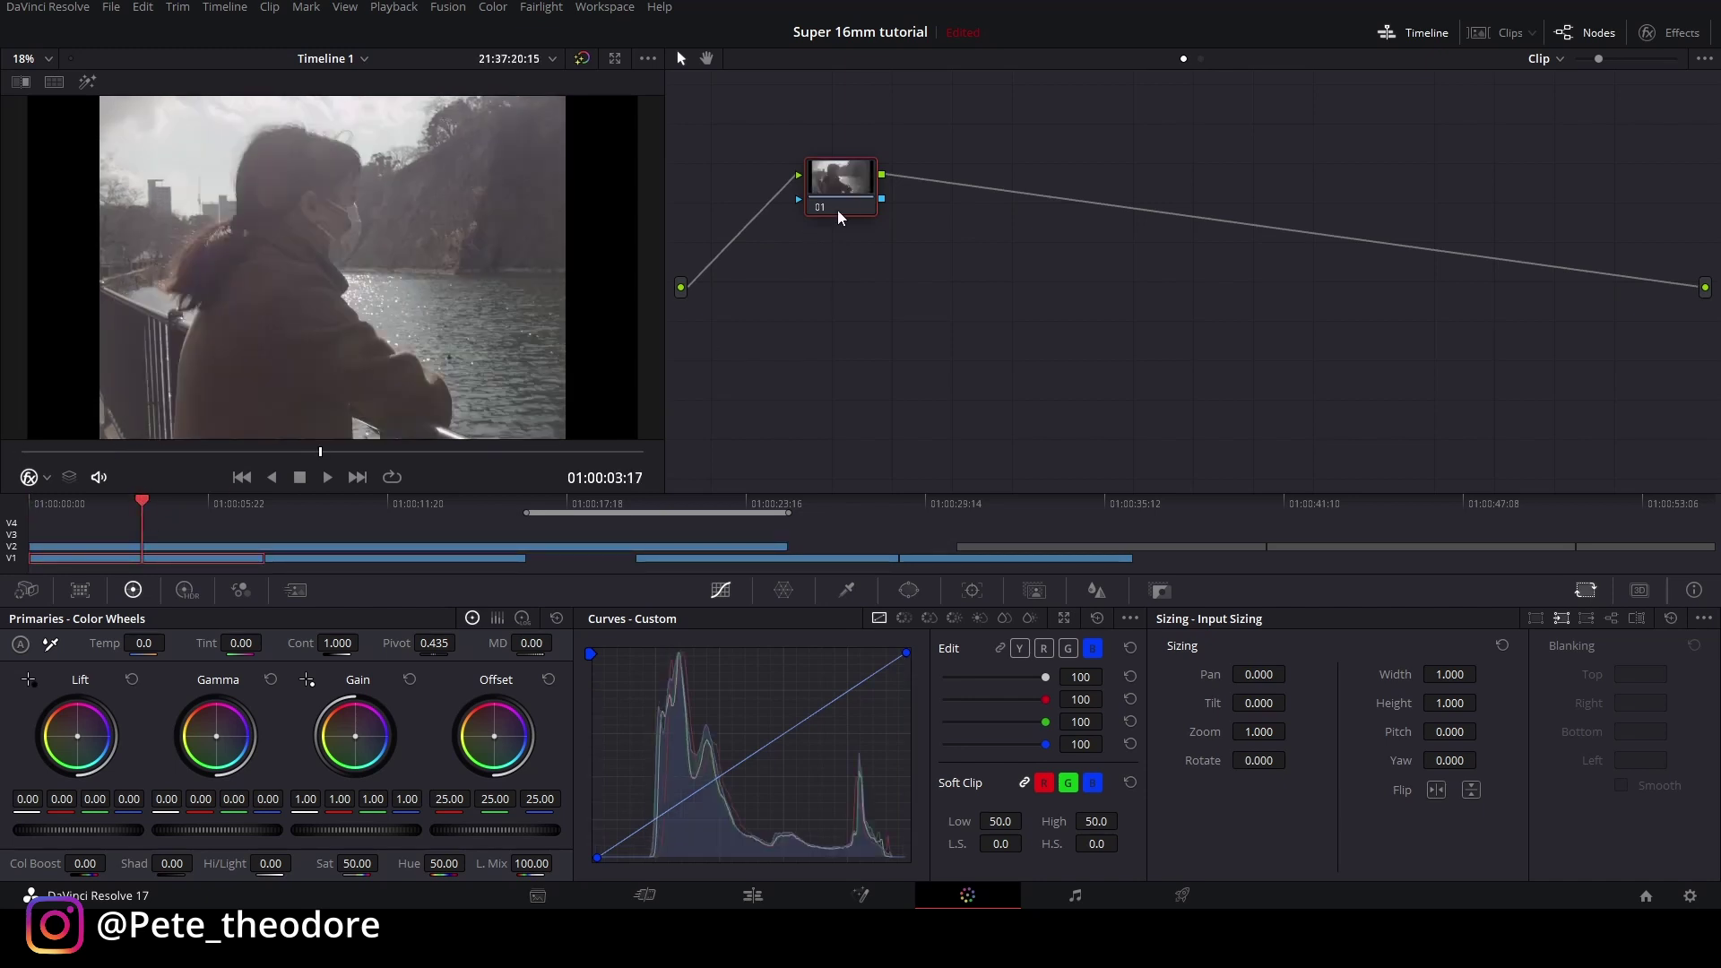
{"action": "left_click_drag", "start_coordinate": [847, 206], "coordinate": [763, 293]}
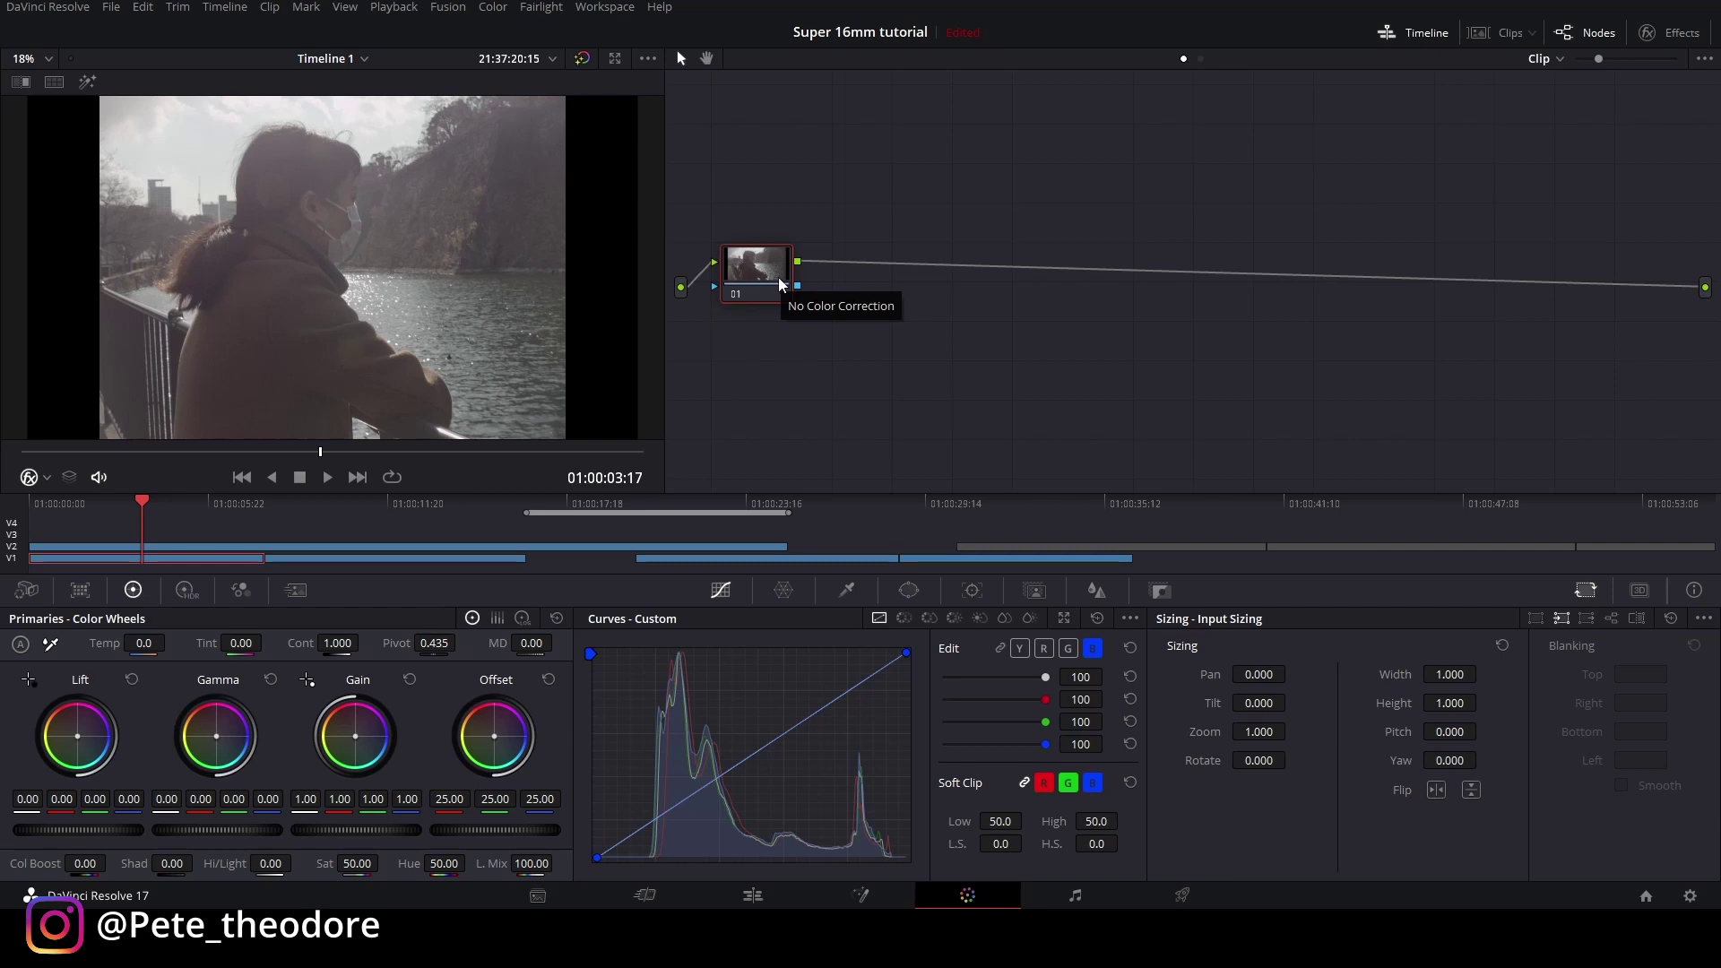
{"action": "key", "text": "alt+s"}
{"action": "key", "text": "alt+s"}
{"action": "key", "text": "alt+s"}
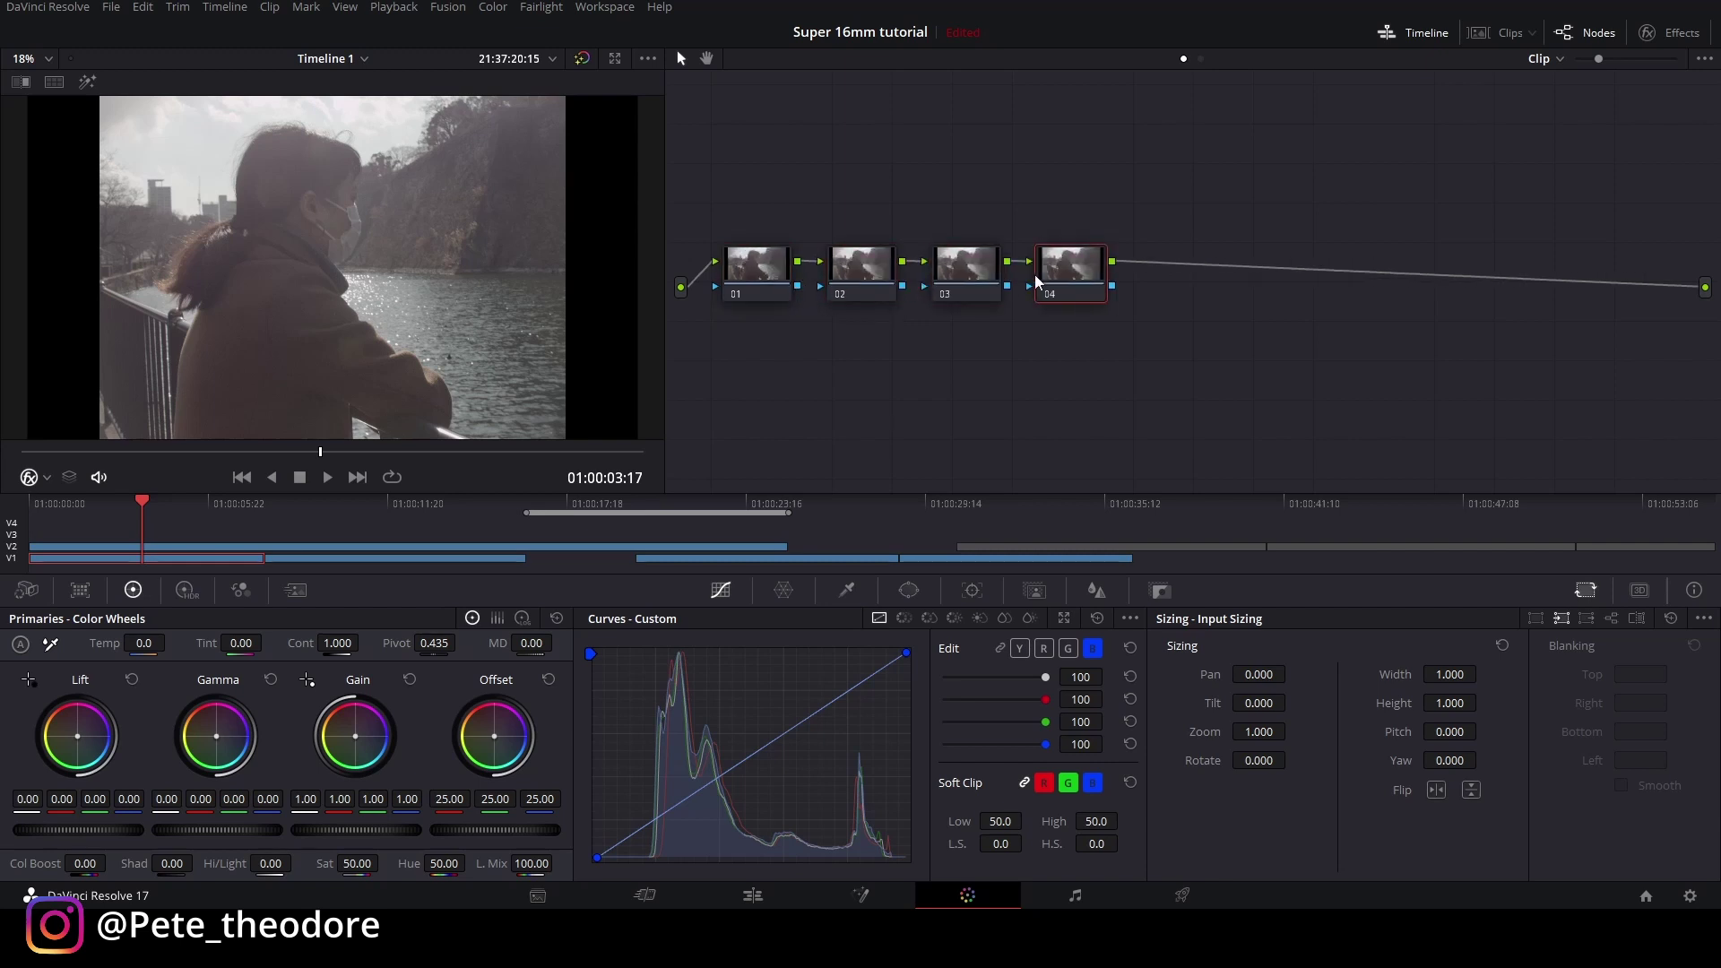
Step: Label node 02 "Contr" and node 01 "Temp"
{"action": "right_click", "coordinate": [844, 269]}
{"action": "left_click", "coordinate": [880, 304]}
{"action": "type", "text": "Contr"}
{"action": "right_click", "coordinate": [763, 265]}
{"action": "left_click", "coordinate": [808, 294]}
{"action": "type", "text": "Temp"}
Step: Label node 03 "Color" and node 04 "Grain"
{"action": "left_click", "coordinate": [971, 290]}
{"action": "right_click", "coordinate": [970, 290]}
{"action": "left_click", "coordinate": [1000, 330]}
{"action": "type", "text": "col"}
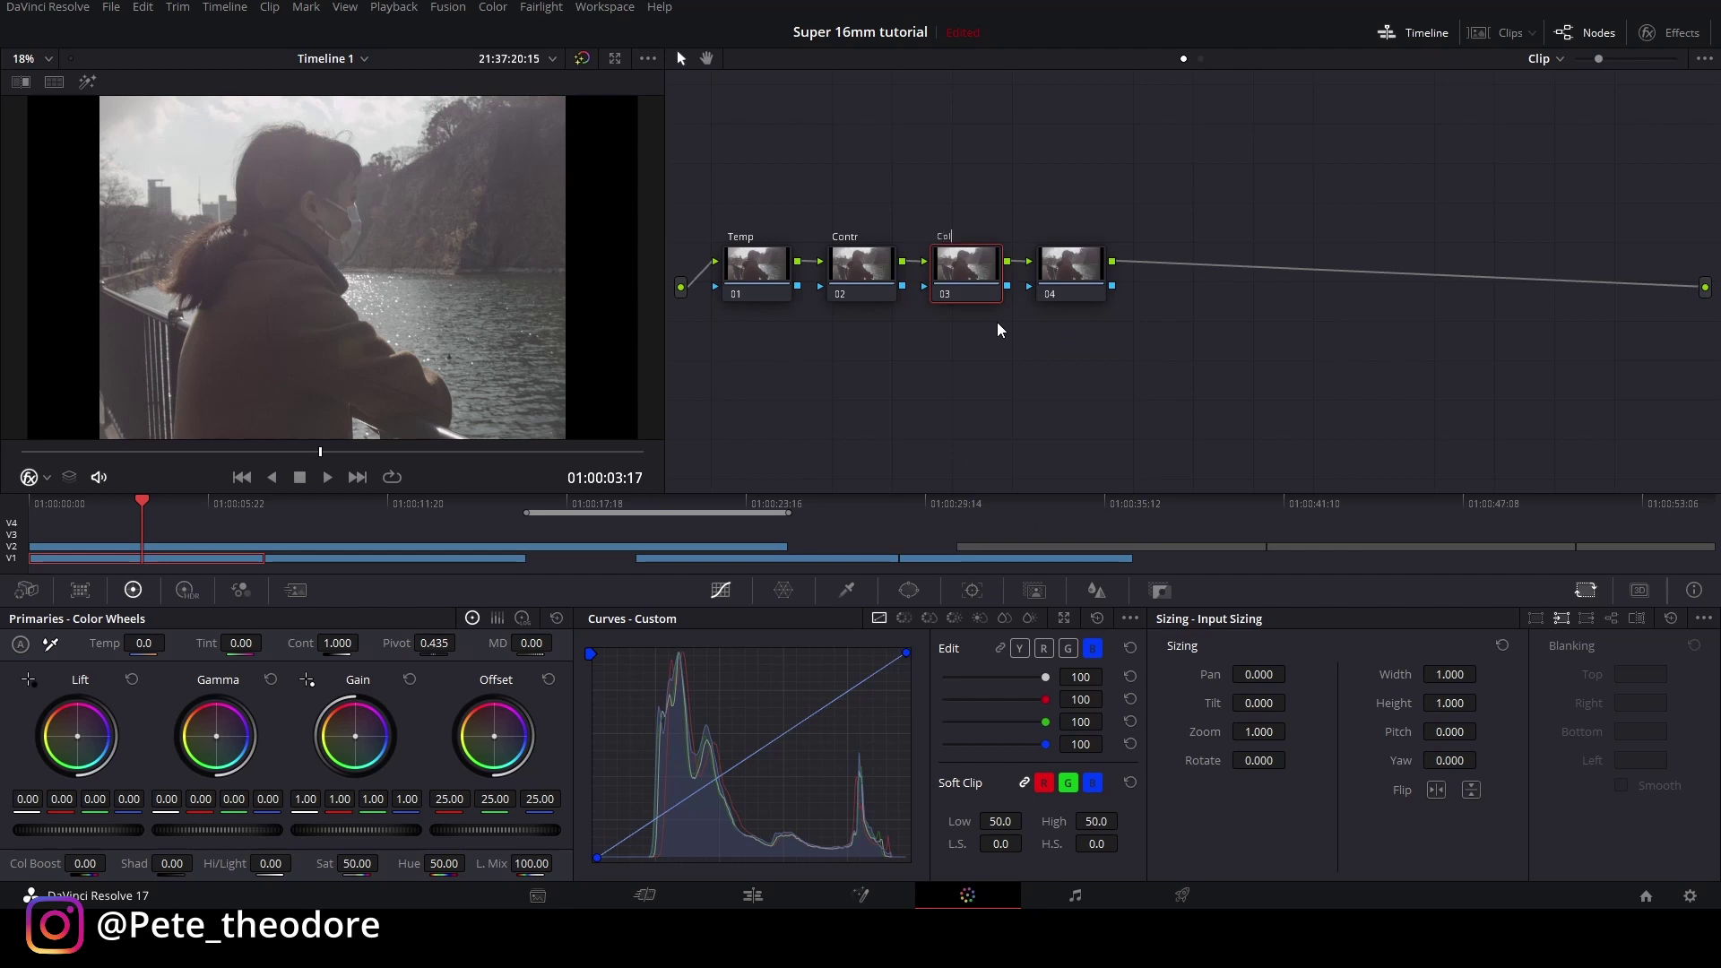
{"action": "type", "text": "or"}
{"action": "right_click", "coordinate": [1075, 277]}
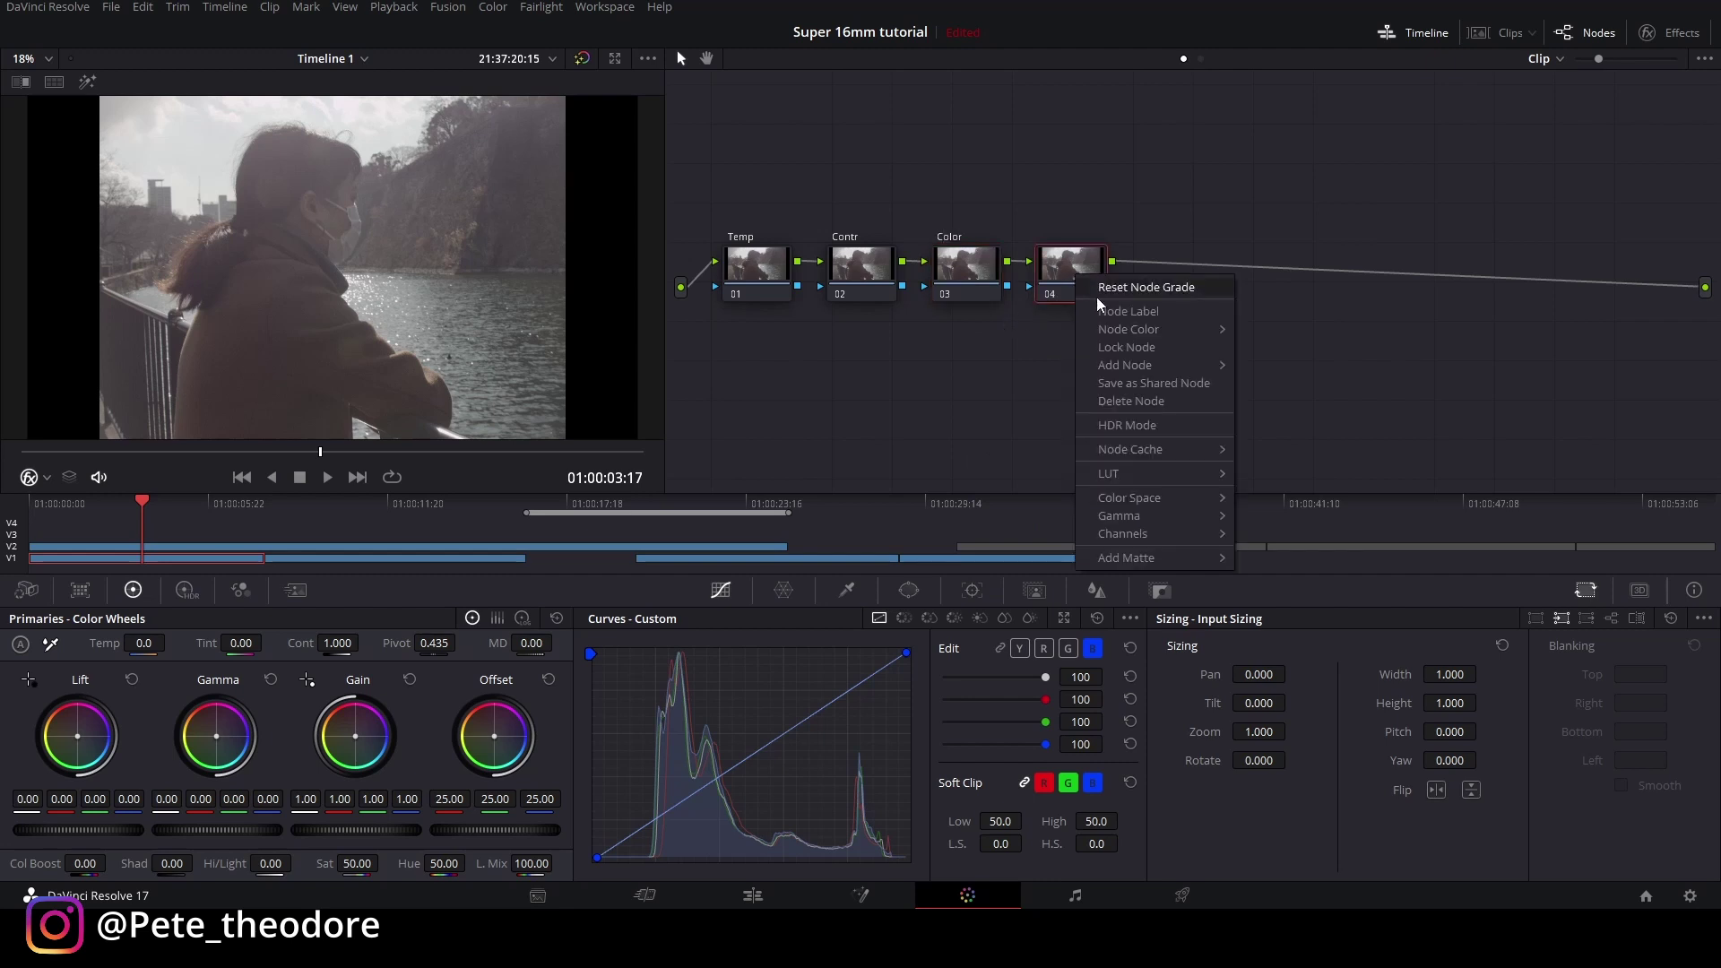
{"action": "left_click", "coordinate": [1102, 318]}
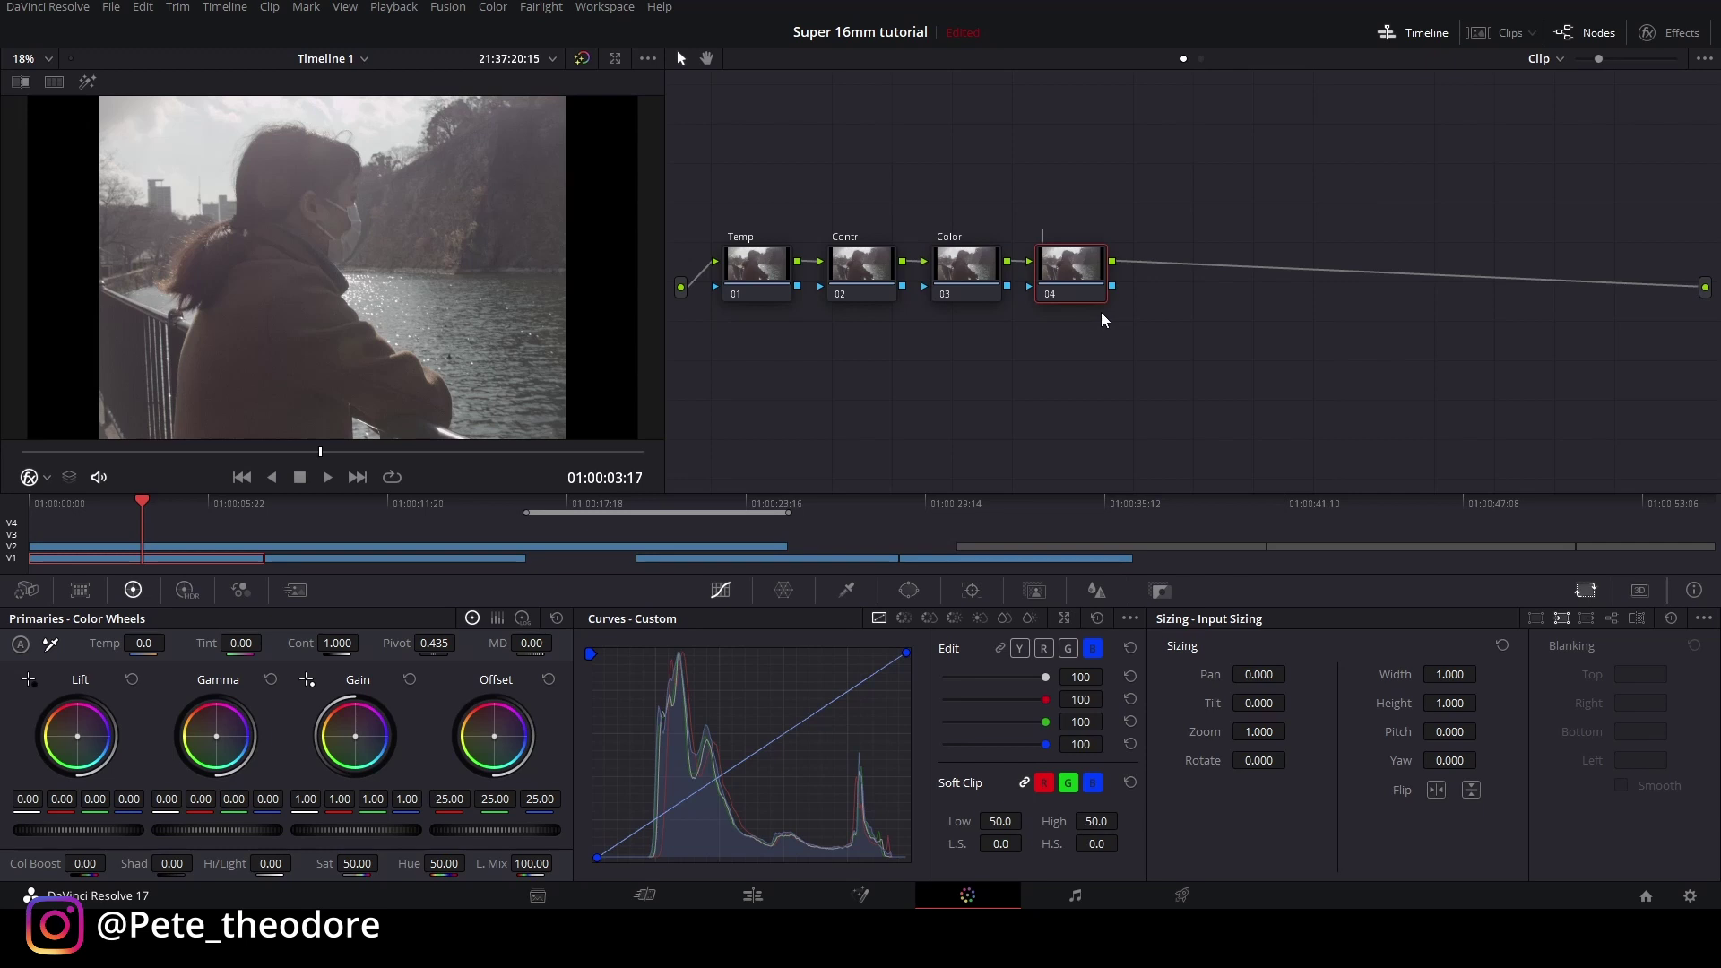
{"action": "type", "text": "Grain"}
{"action": "left_click", "coordinate": [1071, 289]}
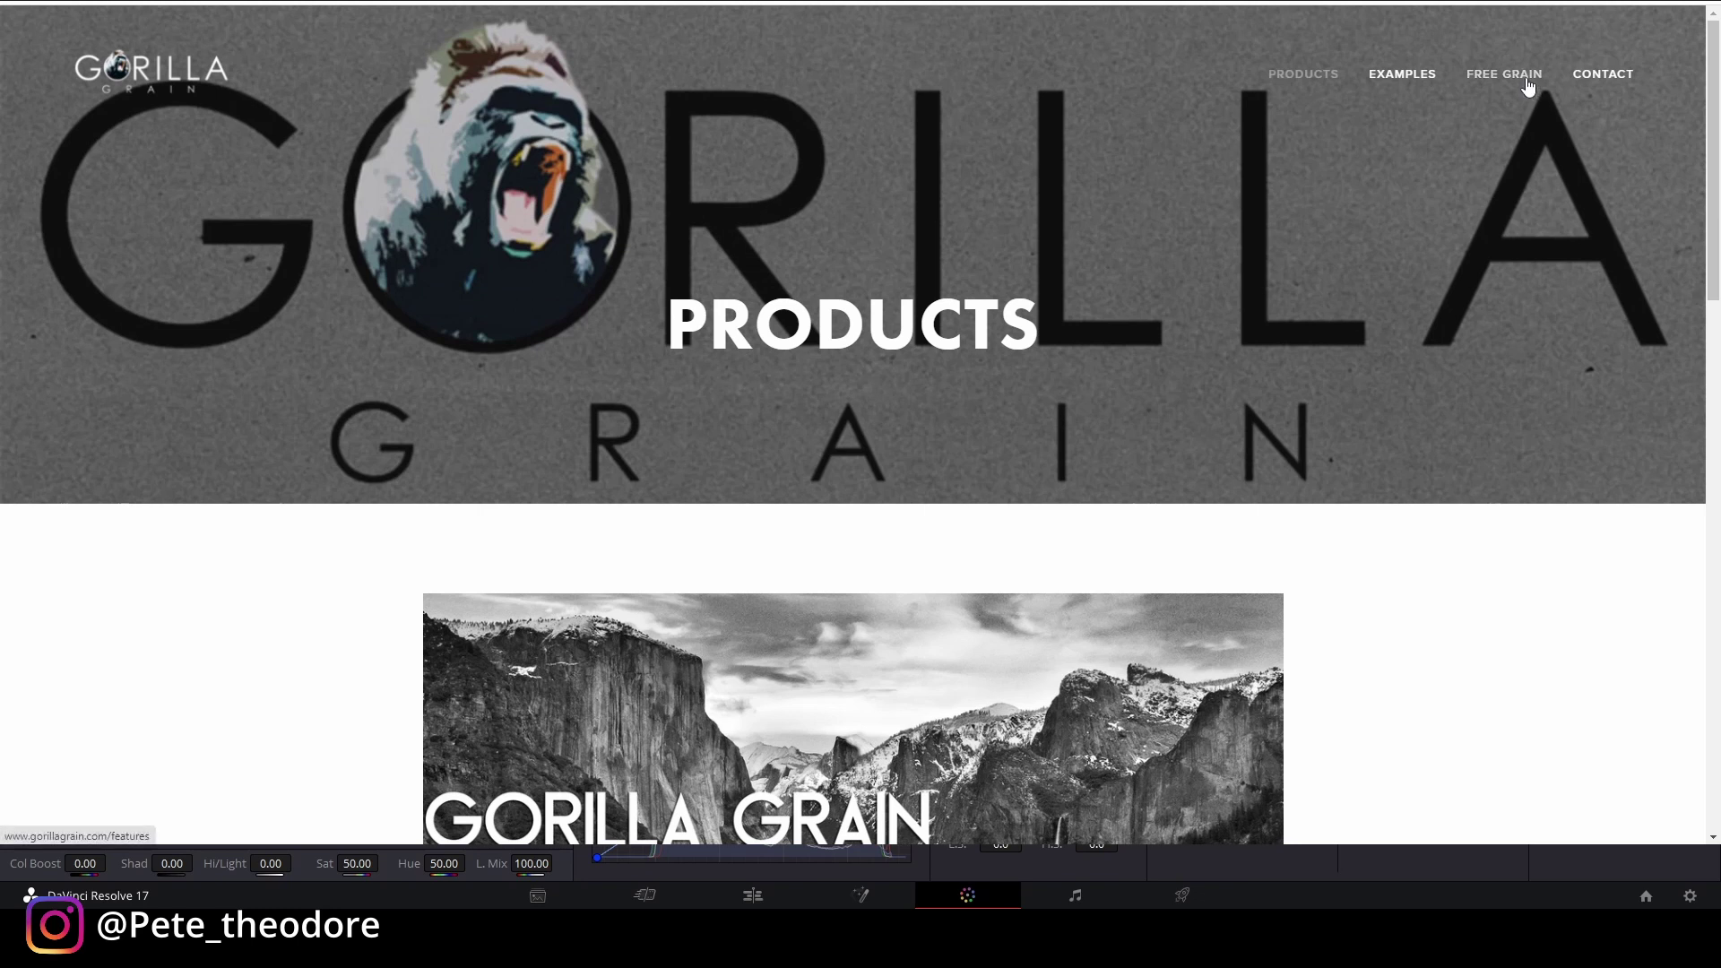
Step: Look through Gorilla Grain's free grain page and the 16 mm Film Overlays product page in the browser
{"action": "left_click", "coordinate": [1528, 86]}
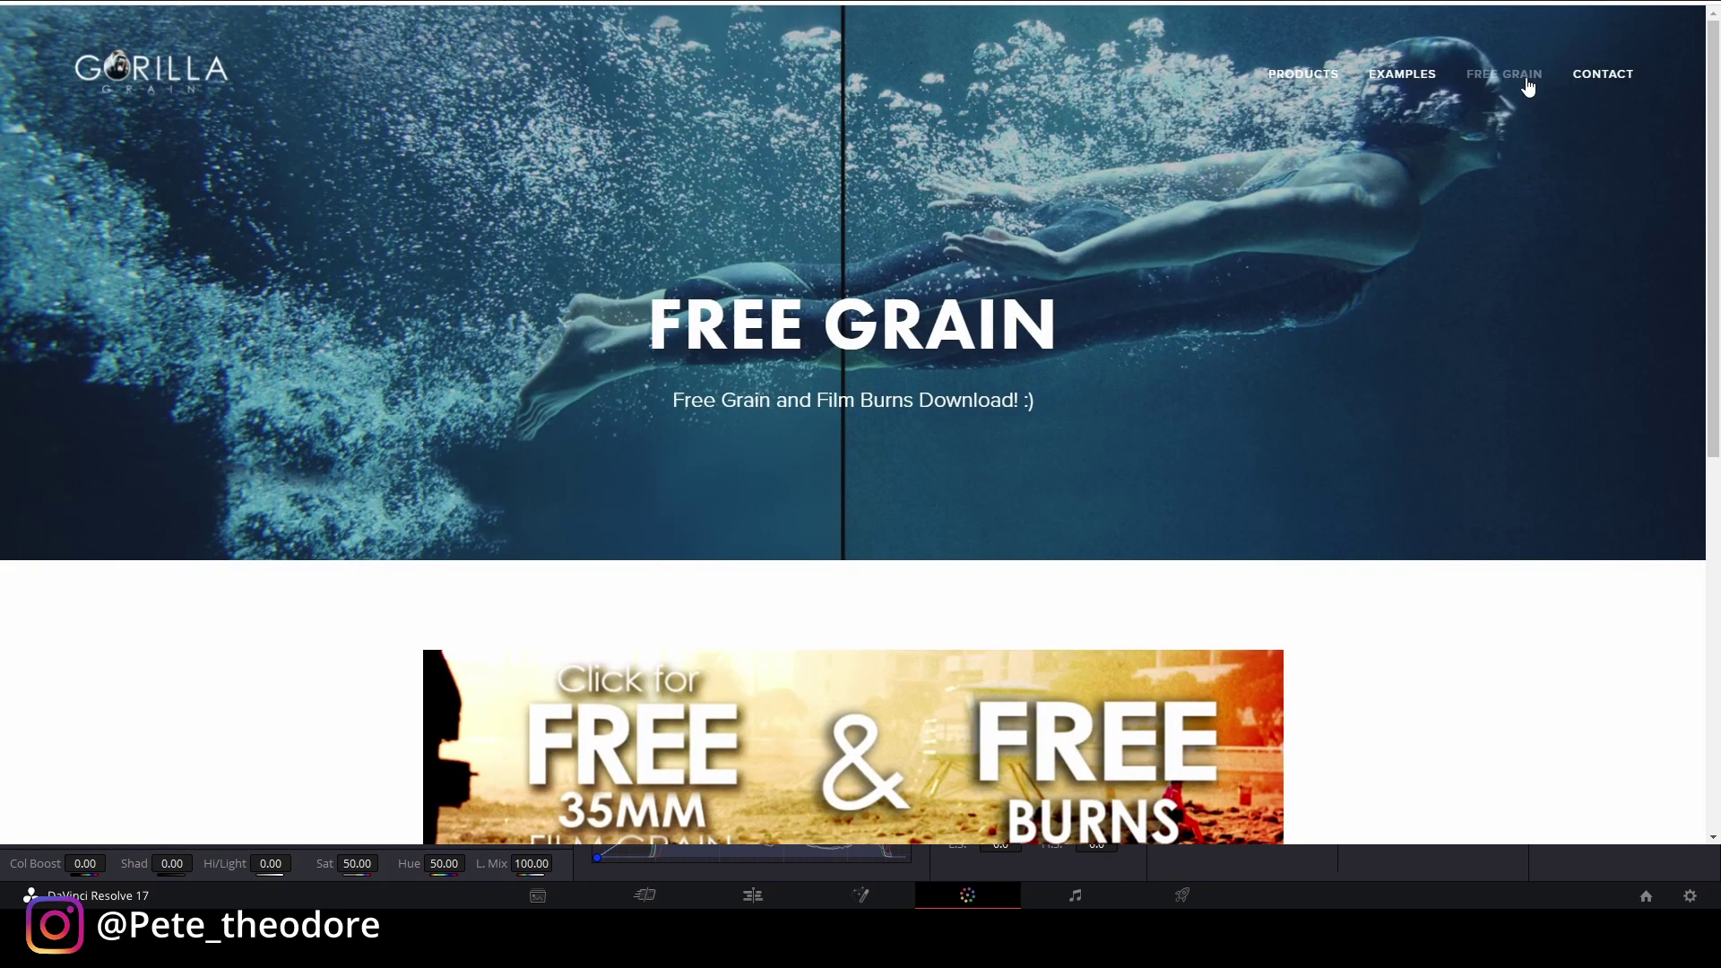
{"action": "scroll", "coordinate": [1716, 68], "scroll_direction": "down", "scroll_amount": 1}
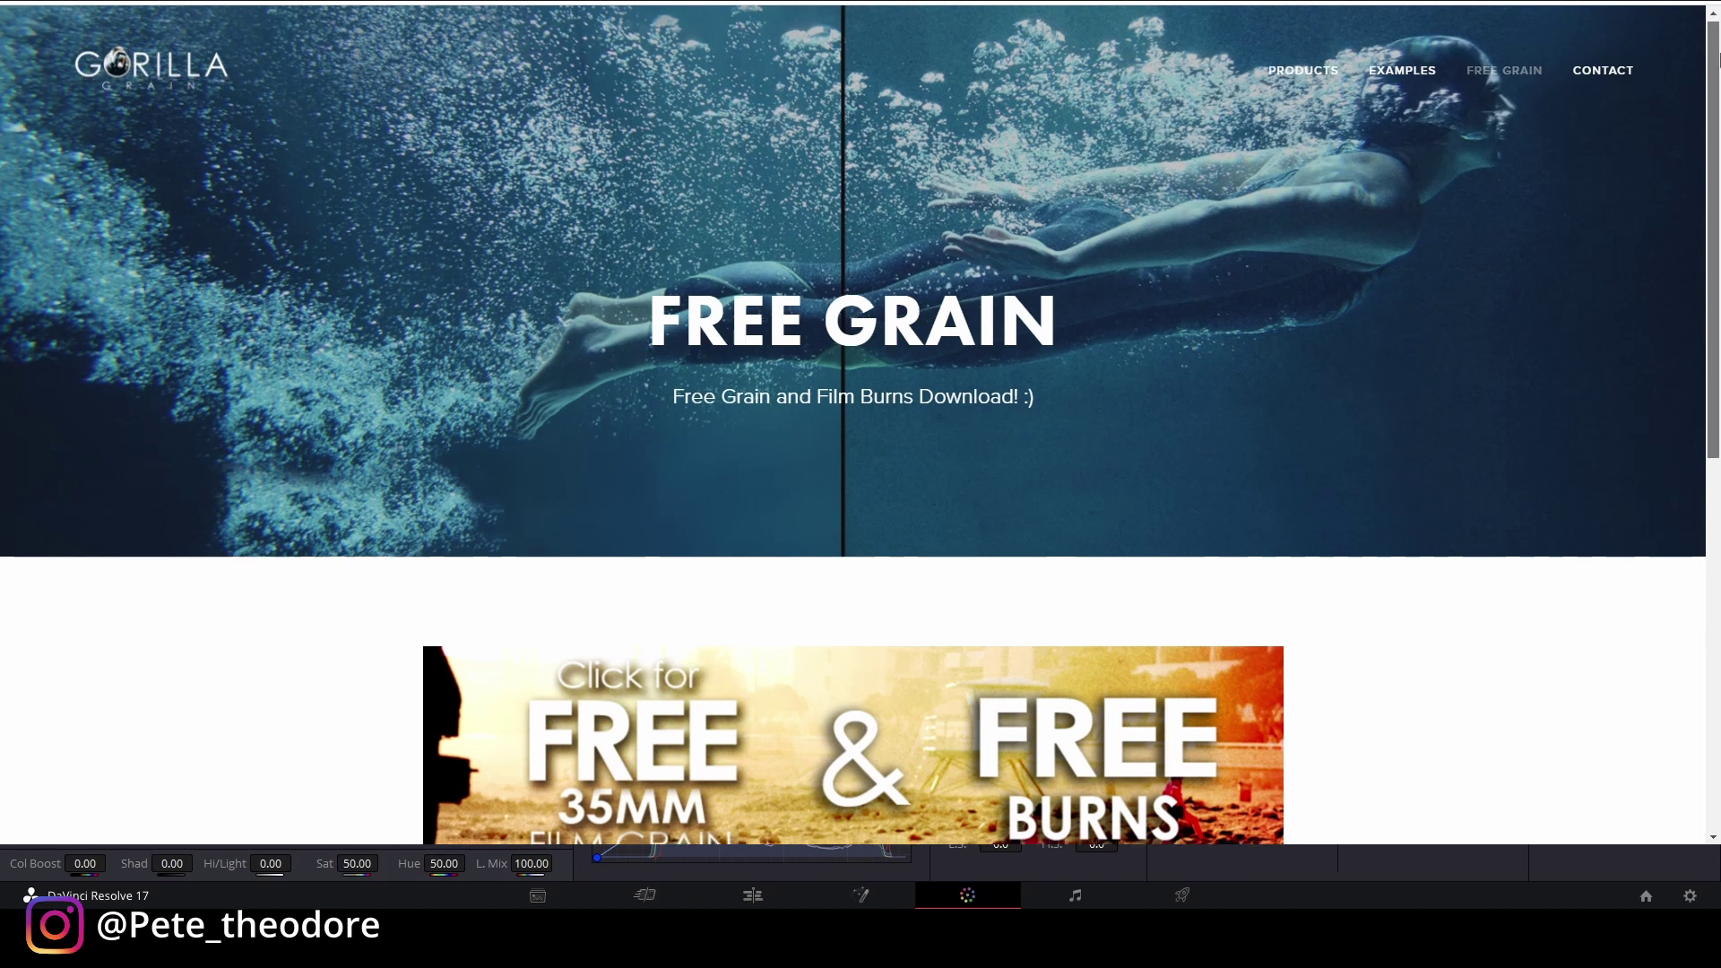
{"action": "scroll", "coordinate": [1718, 68], "scroll_direction": "down", "scroll_amount": 2}
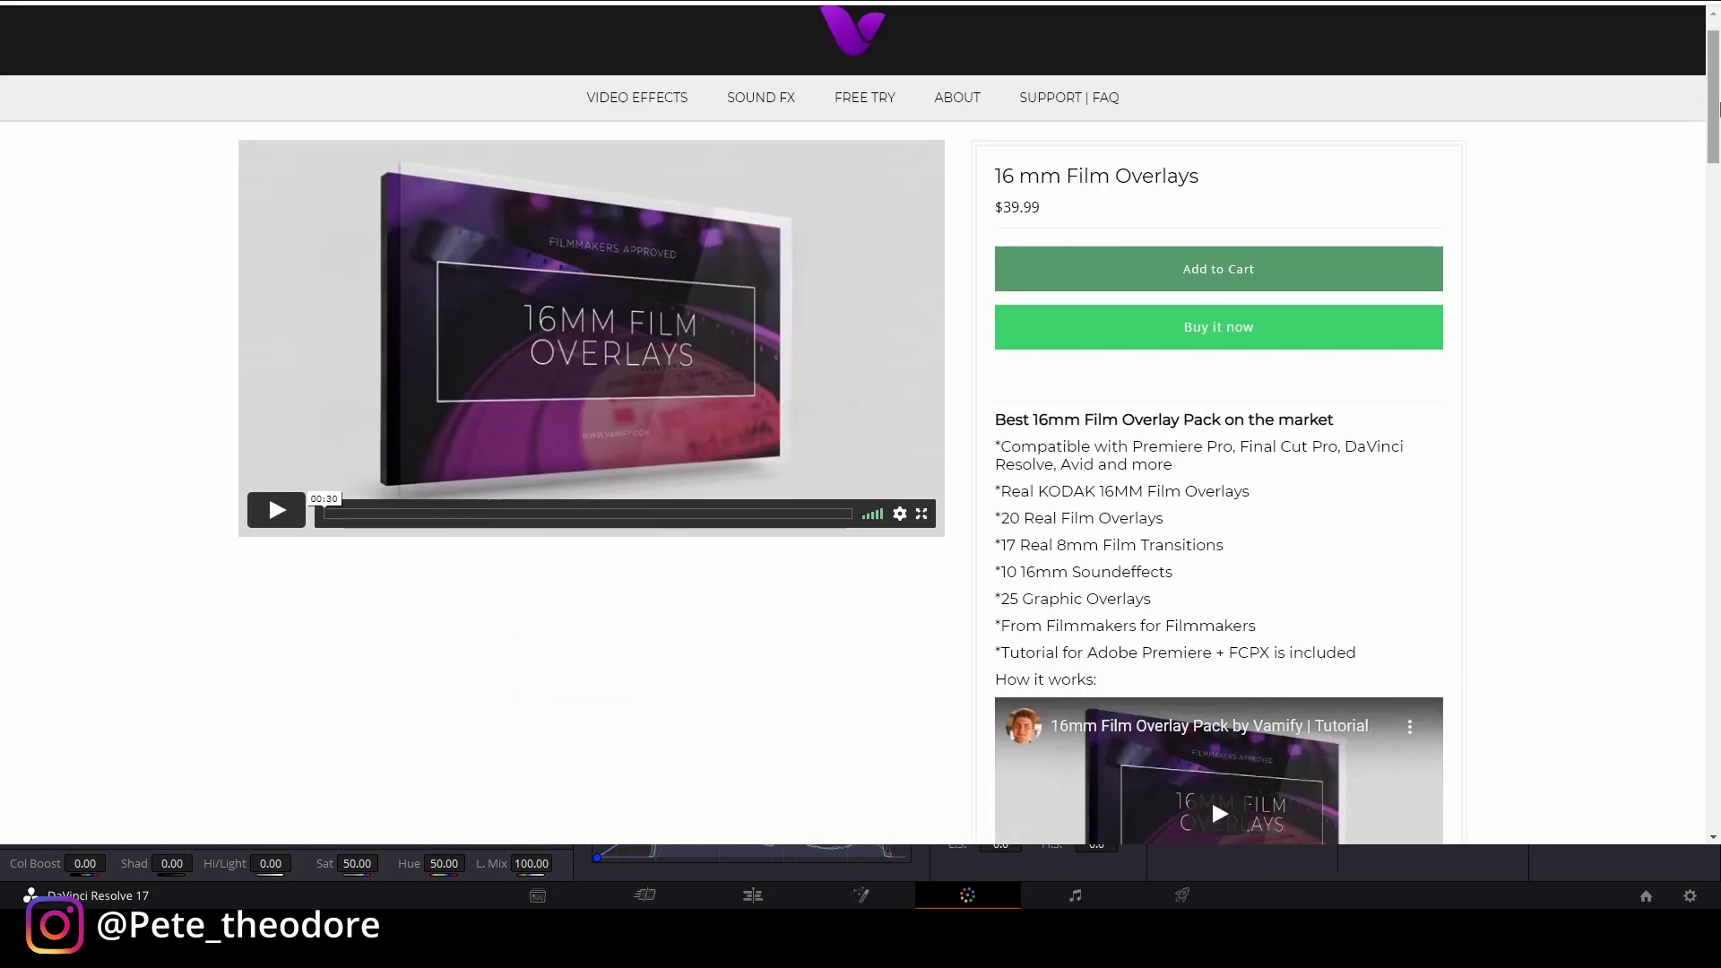
{"action": "scroll", "coordinate": [1718, 126], "scroll_direction": "down", "scroll_amount": 2}
{"action": "scroll", "coordinate": [1718, 125], "scroll_direction": "down", "scroll_amount": 1}
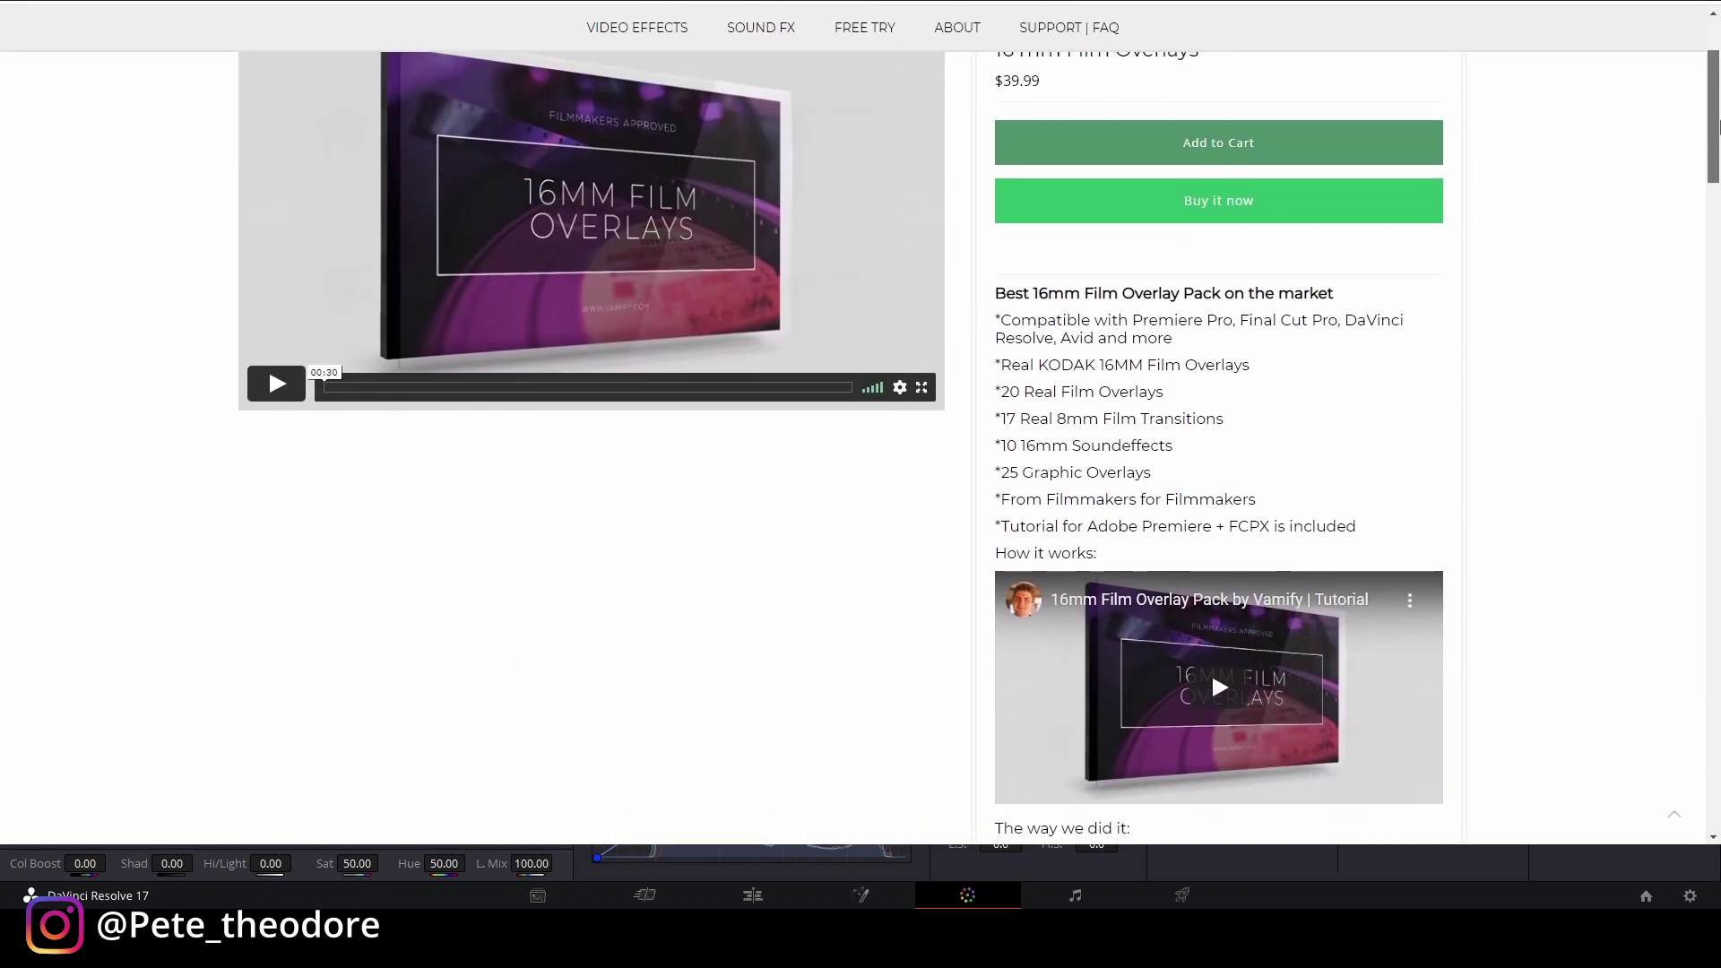
{"action": "scroll", "coordinate": [1718, 126], "scroll_direction": "up", "scroll_amount": 3}
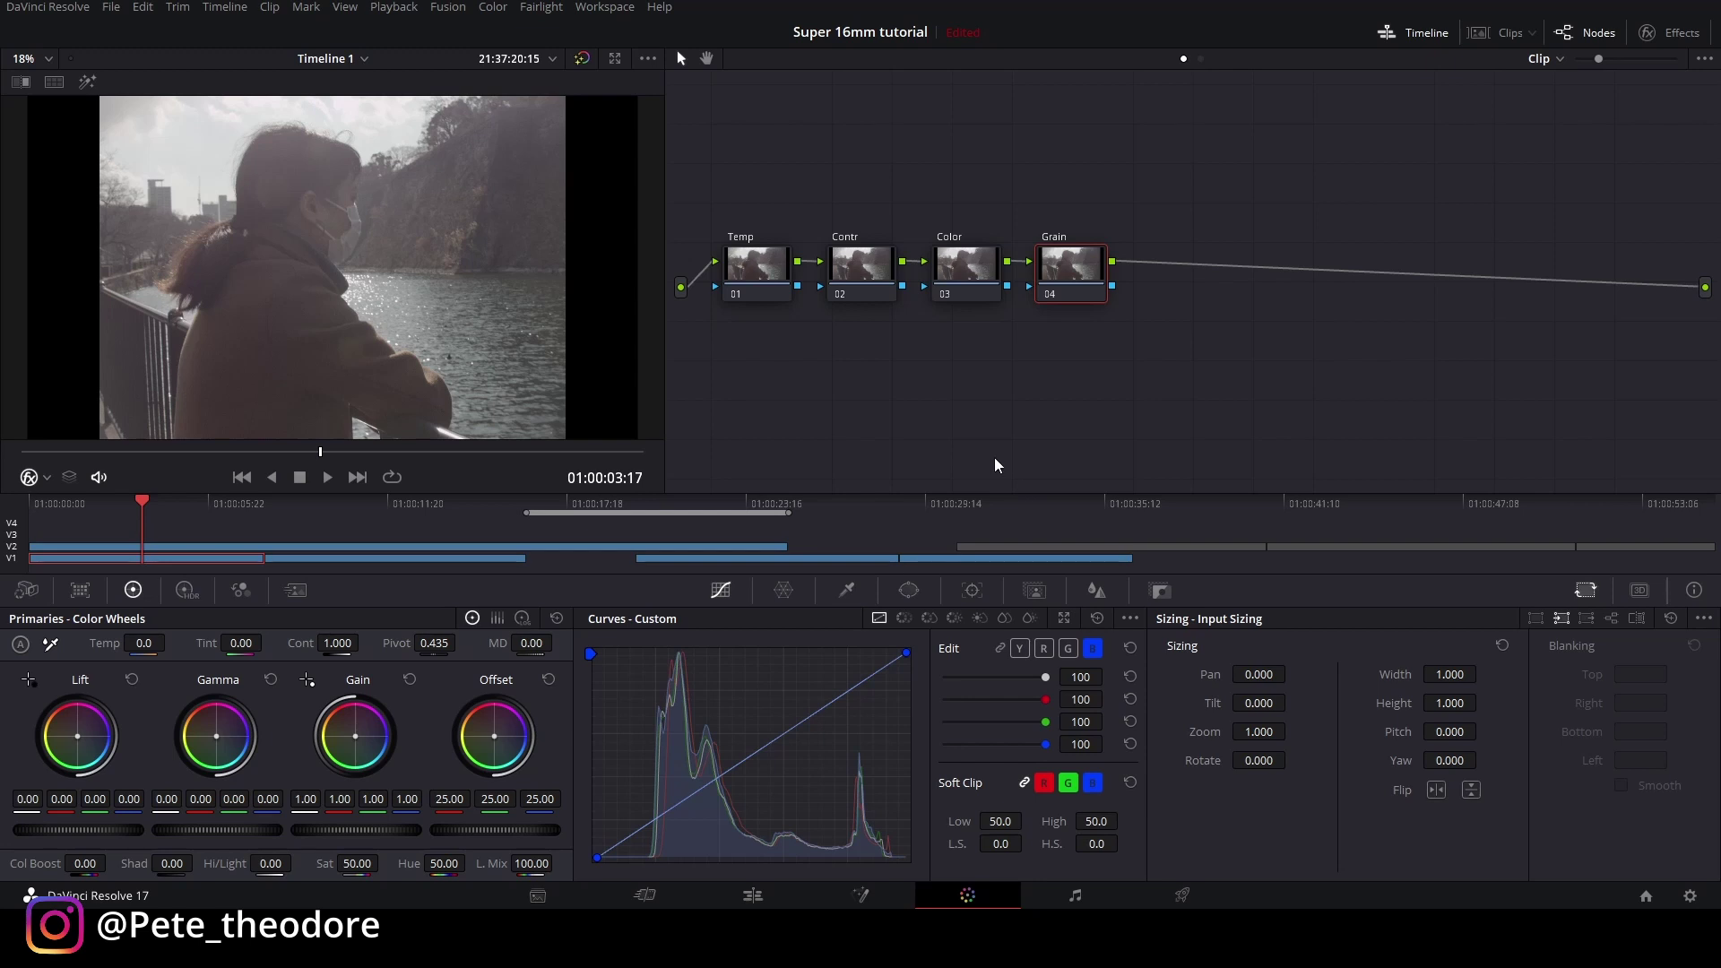
Step: On the Contr node, set contrast to 1.222, lift to -0.01, gamma to 0.02 and gain to 0.89
{"action": "left_click", "coordinate": [857, 287]}
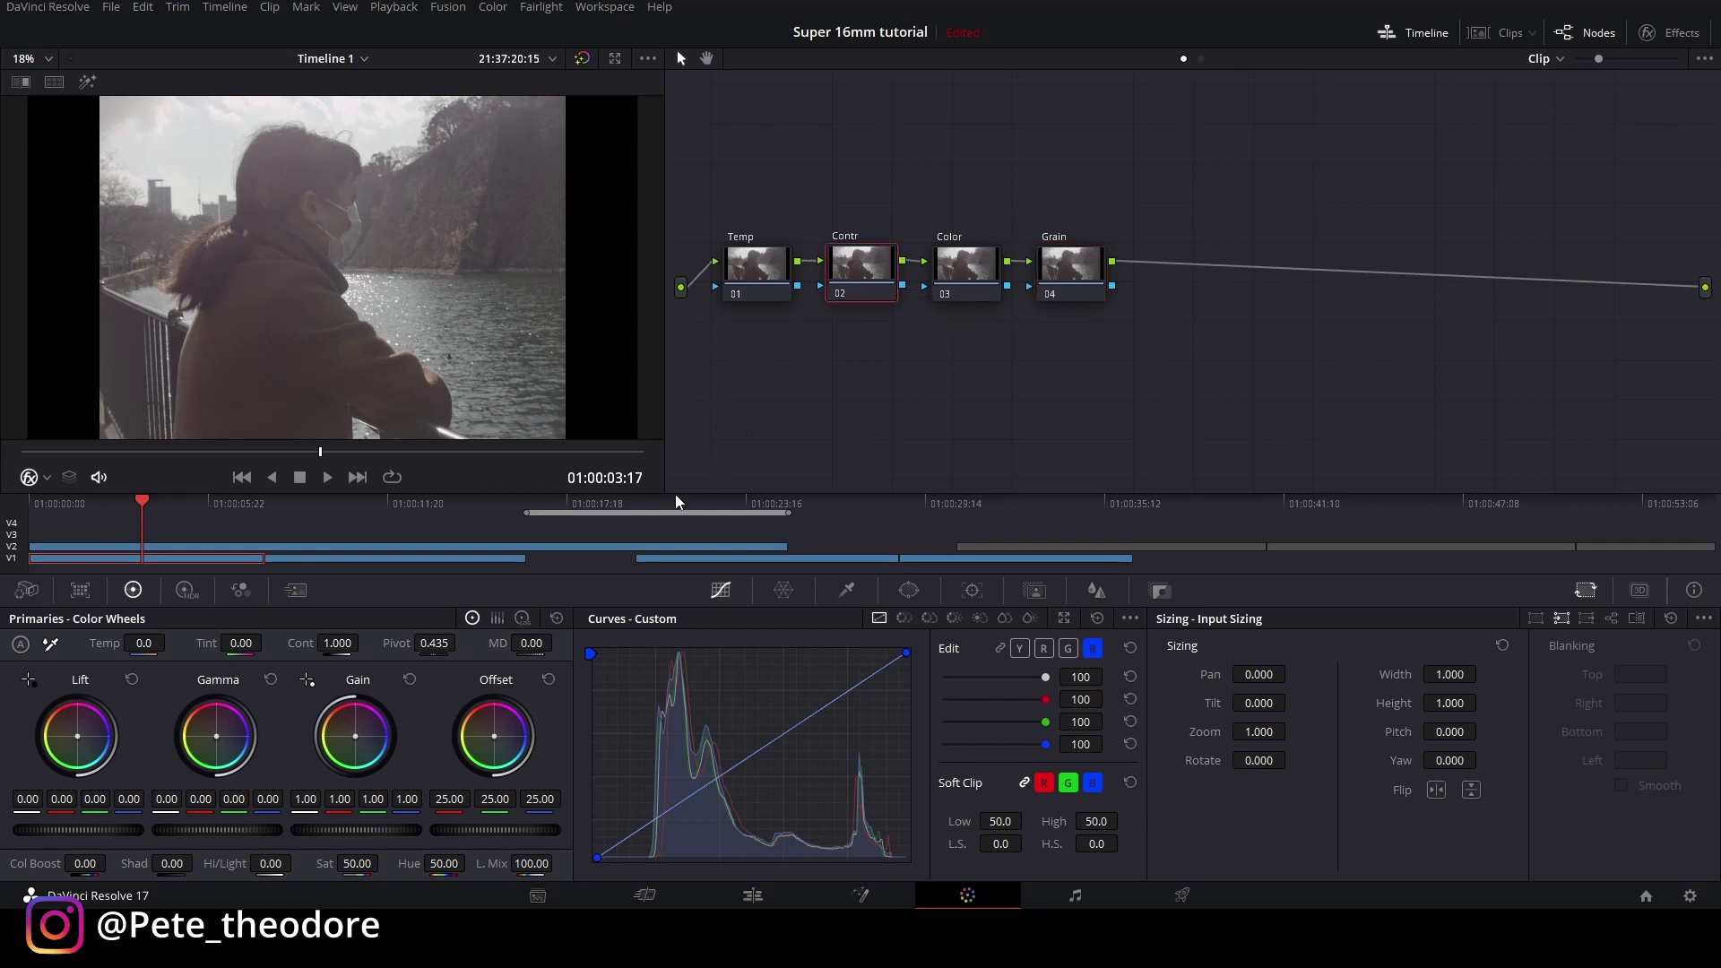
{"action": "left_click_drag", "start_coordinate": [338, 643], "coordinate": [364, 643]}
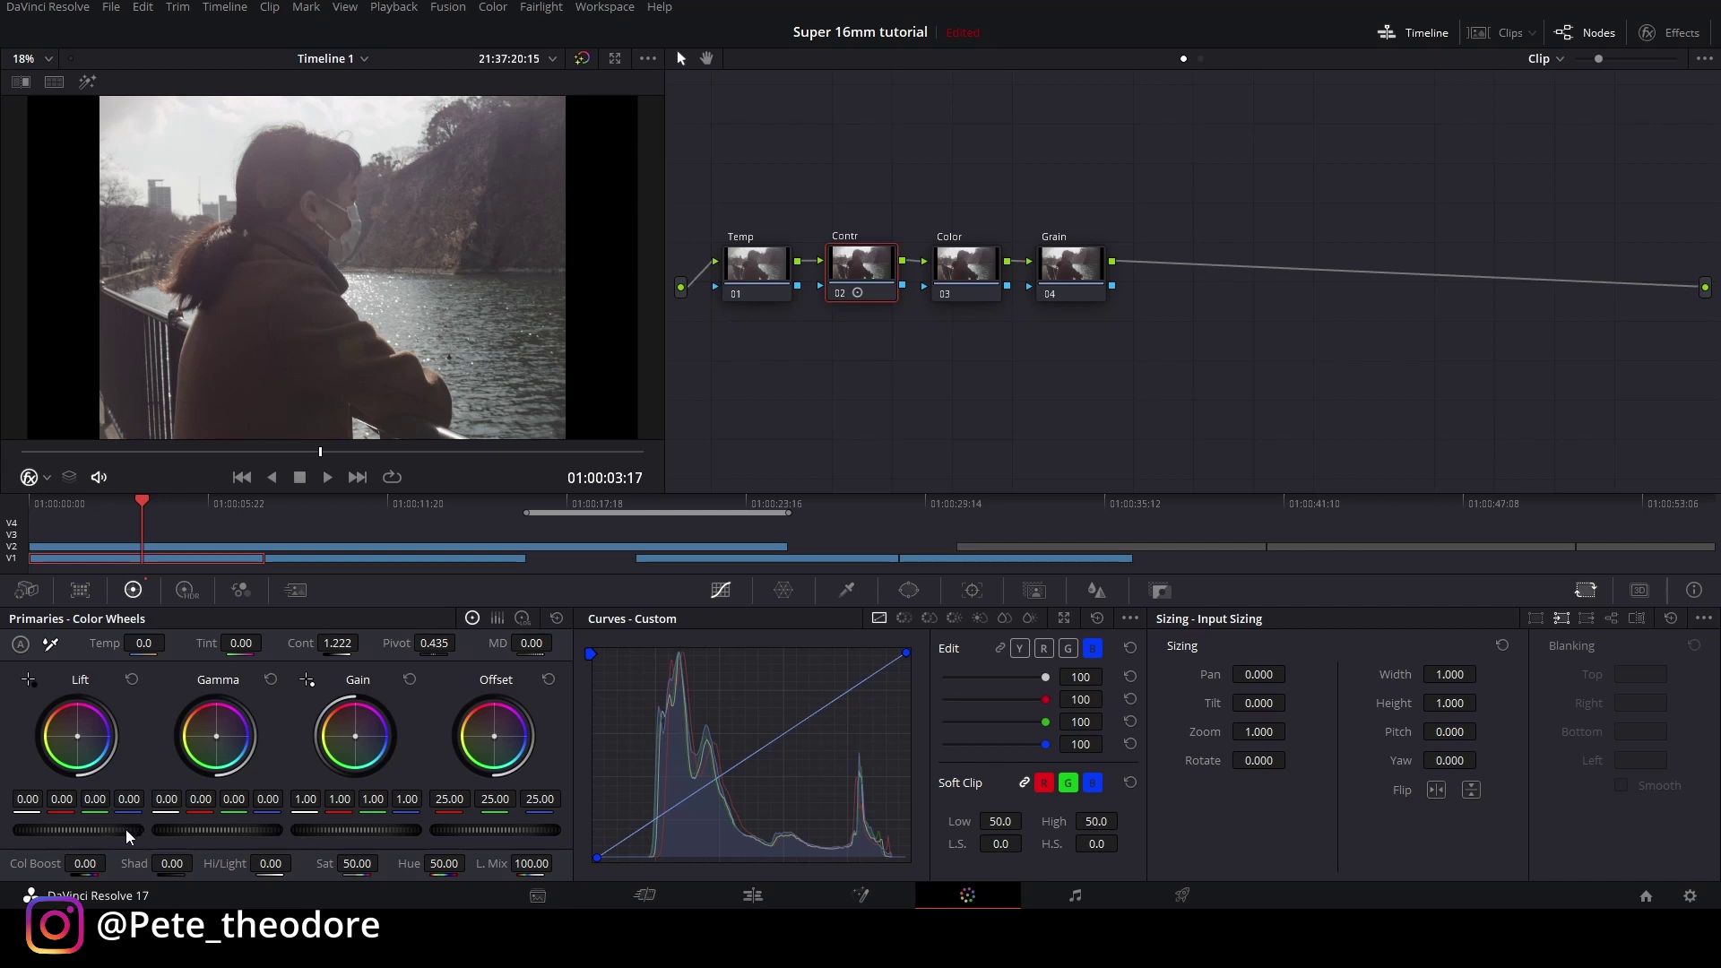
{"action": "left_click_drag", "start_coordinate": [130, 836], "coordinate": [125, 836]}
{"action": "left_click_drag", "start_coordinate": [395, 828], "coordinate": [363, 829]}
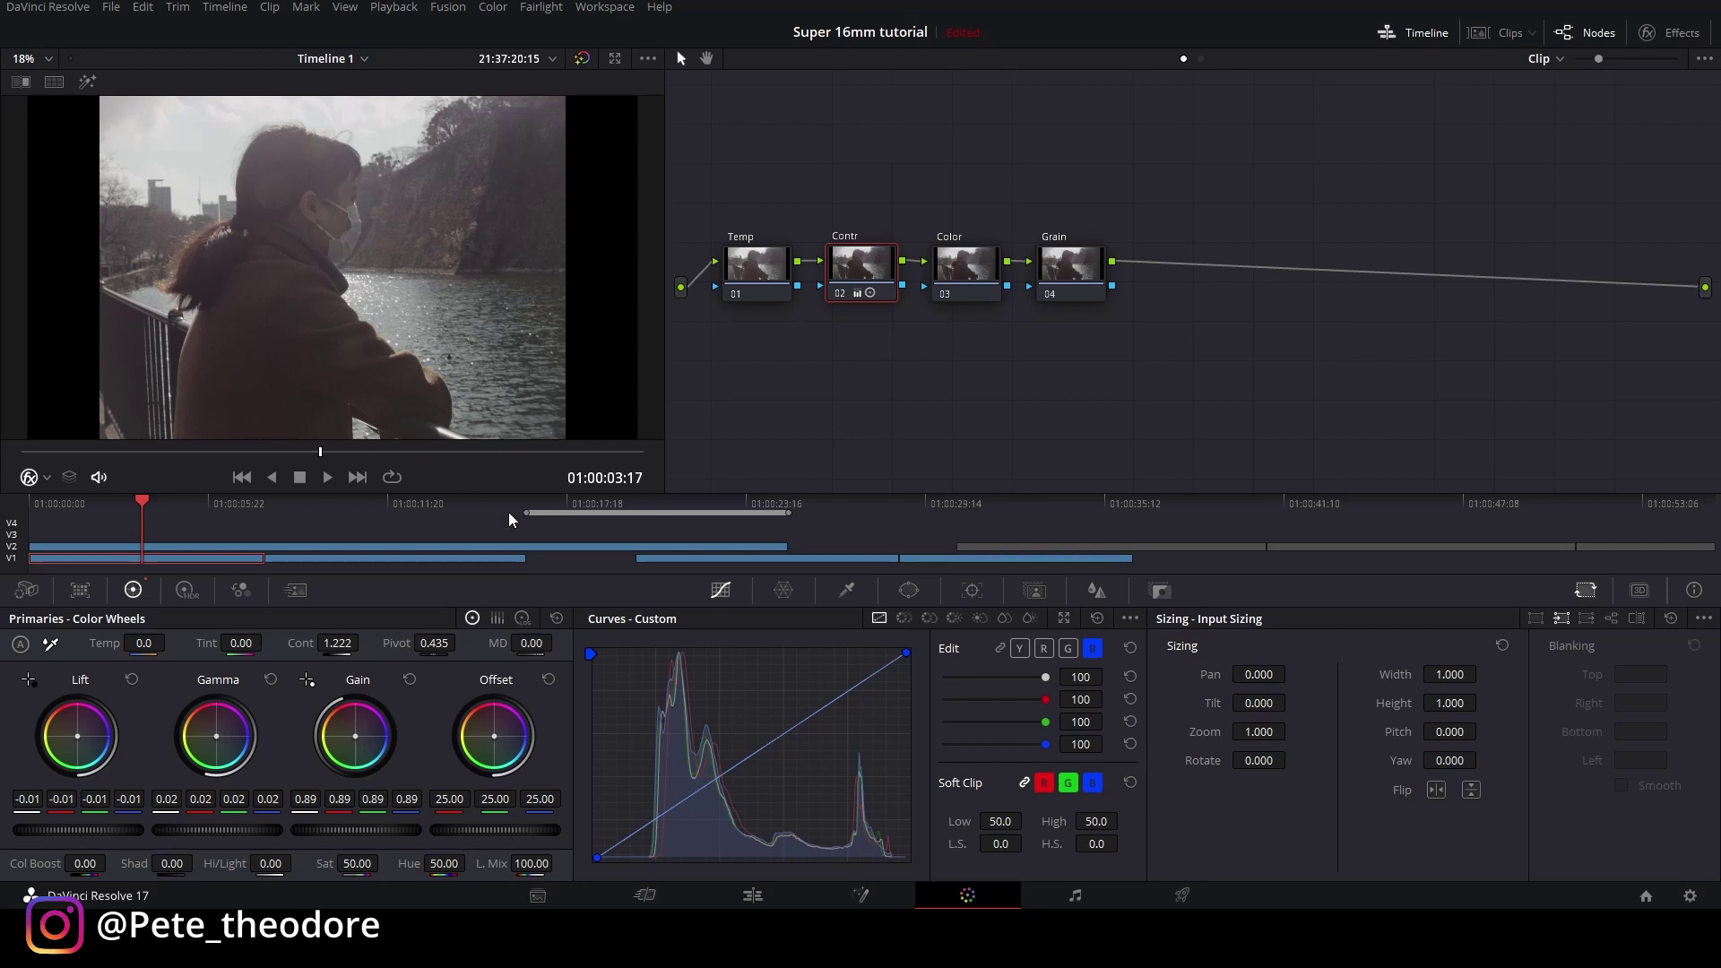
Step: Shape the Contr node's luminance curve with a raised midtone point and slightly lowered shadow and highlight points
{"action": "left_click", "coordinate": [1019, 648]}
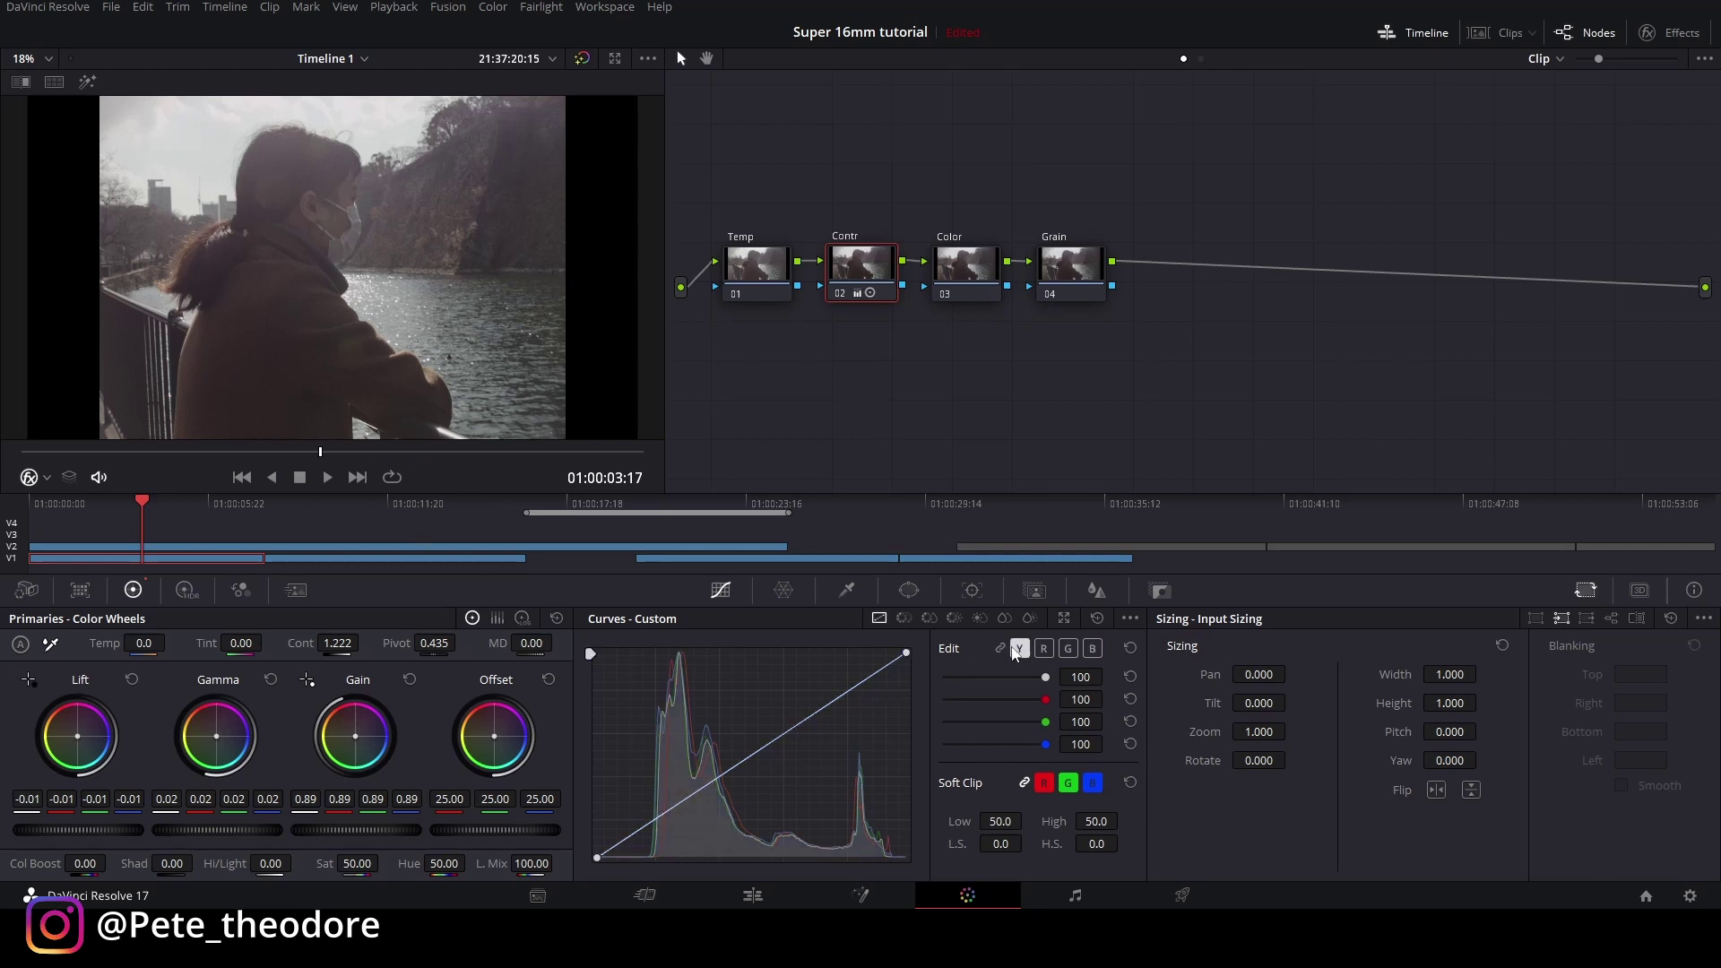
{"action": "left_click", "coordinate": [743, 759]}
{"action": "left_click_drag", "start_coordinate": [744, 761], "coordinate": [739, 755]}
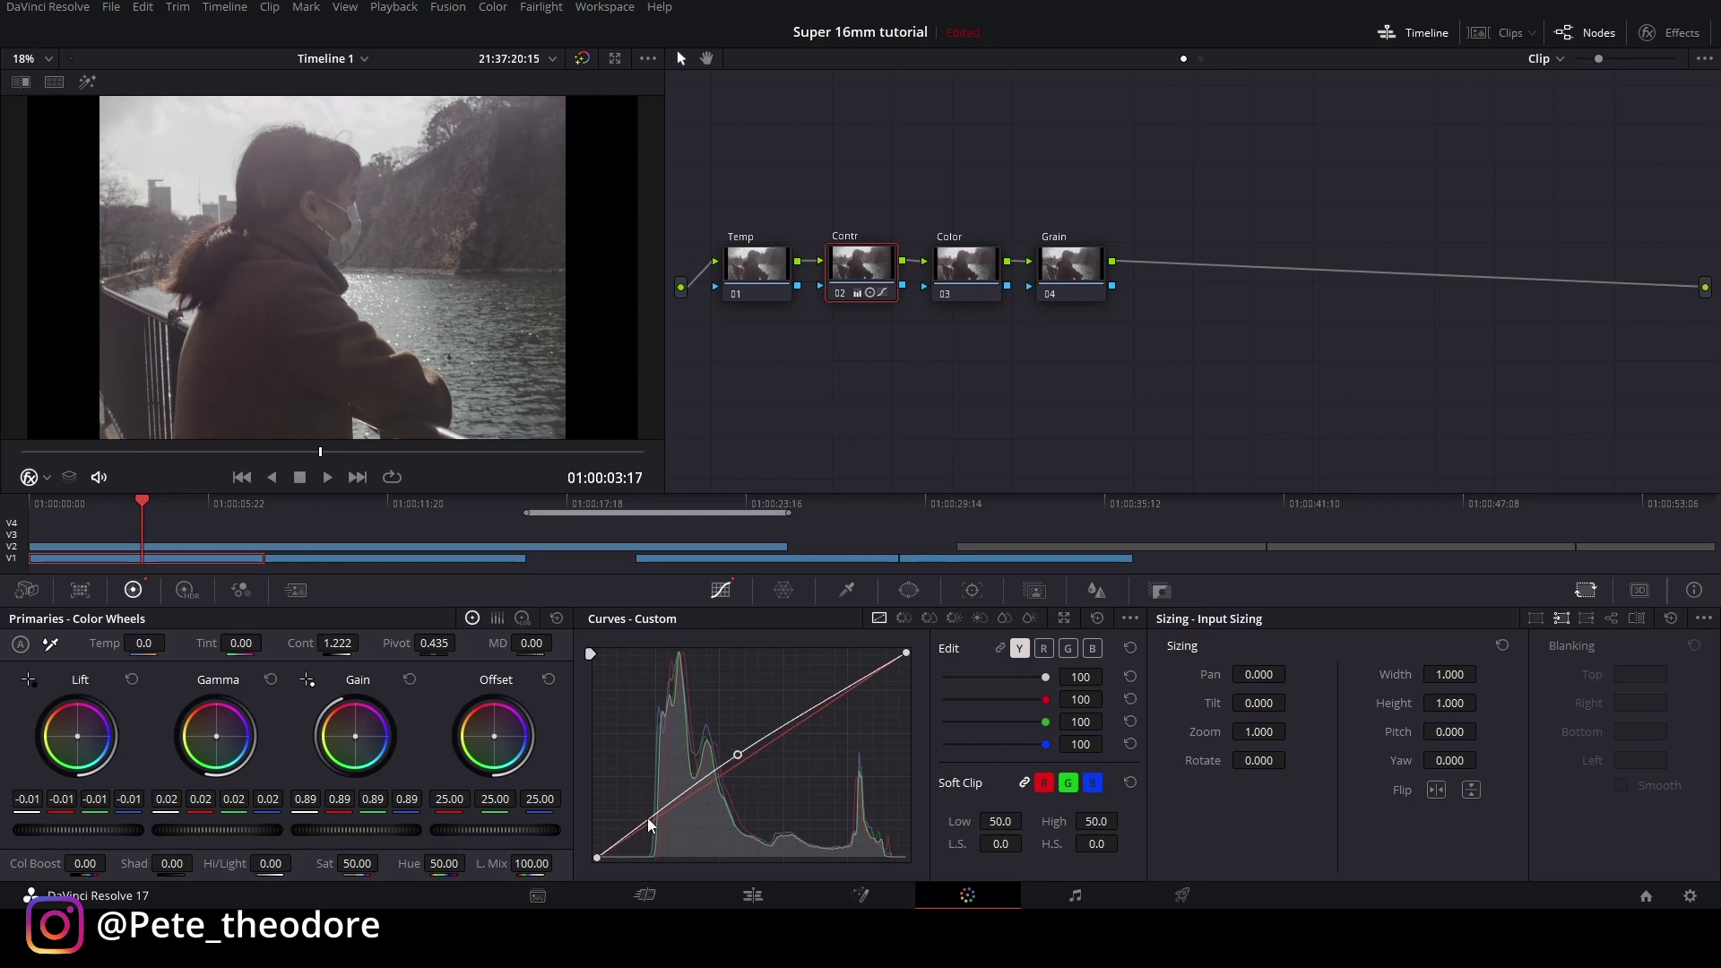
{"action": "left_click_drag", "start_coordinate": [649, 819], "coordinate": [655, 825]}
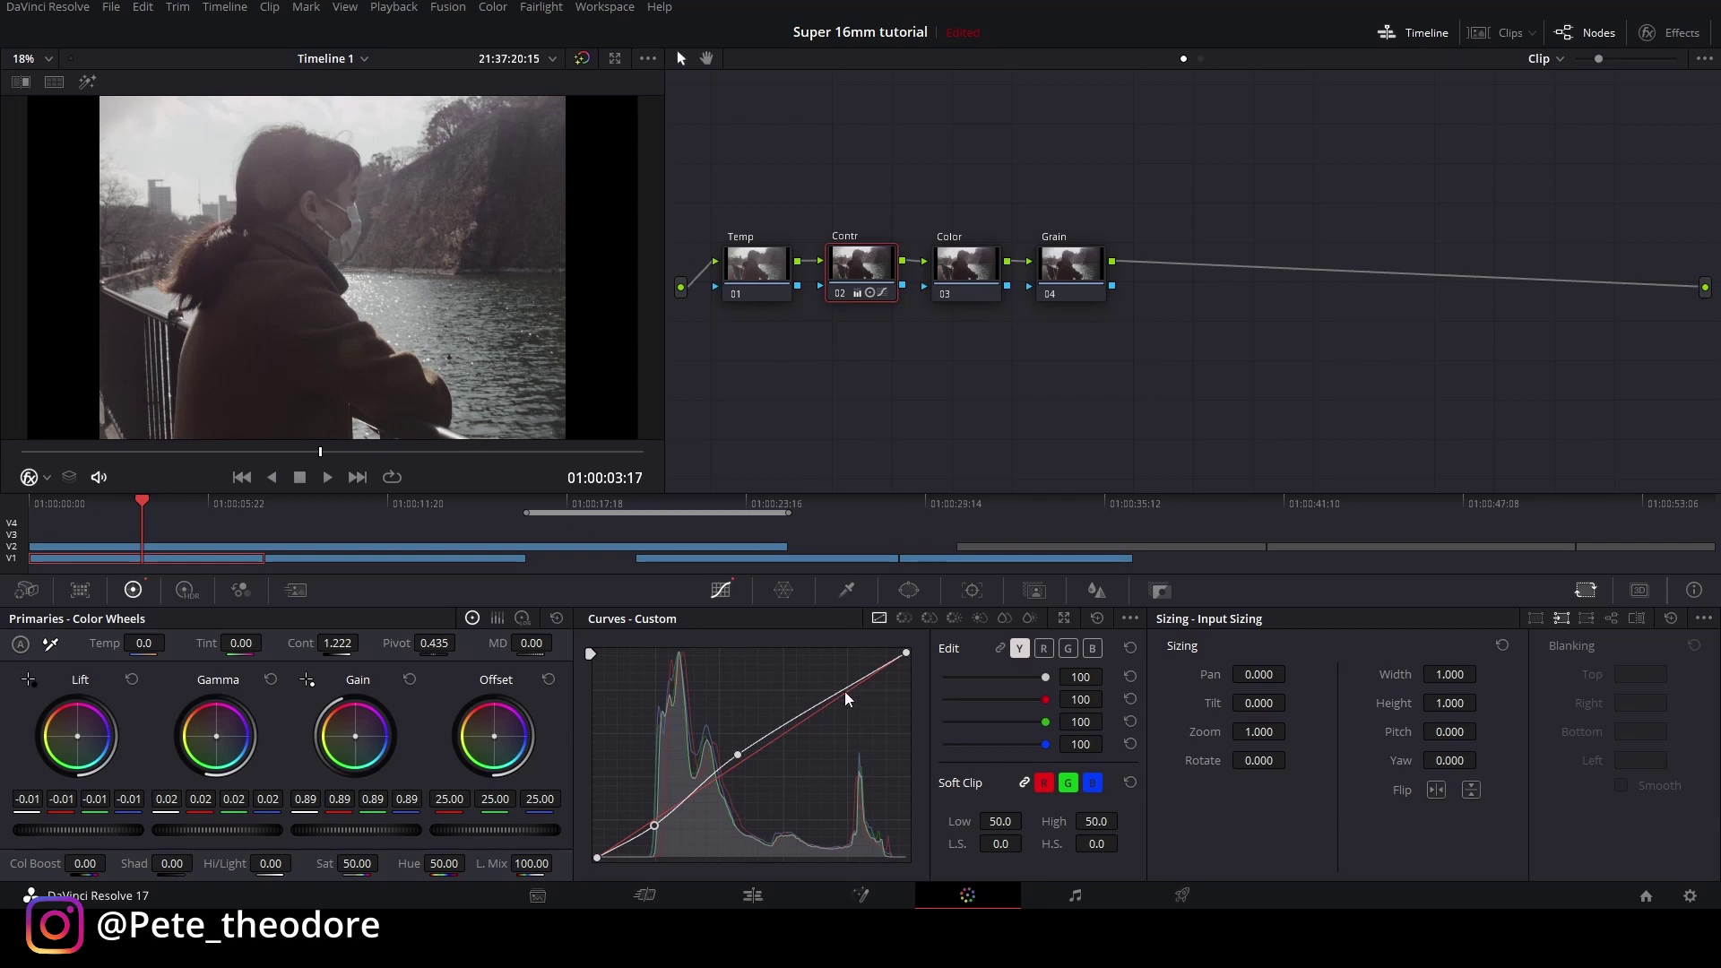
{"action": "mouse_move", "coordinate": [844, 686]}
{"action": "left_mouse_down"}
{"action": "mouse_move", "coordinate": [858, 708]}
{"action": "mouse_move", "coordinate": [838, 678]}
{"action": "left_mouse_up"}
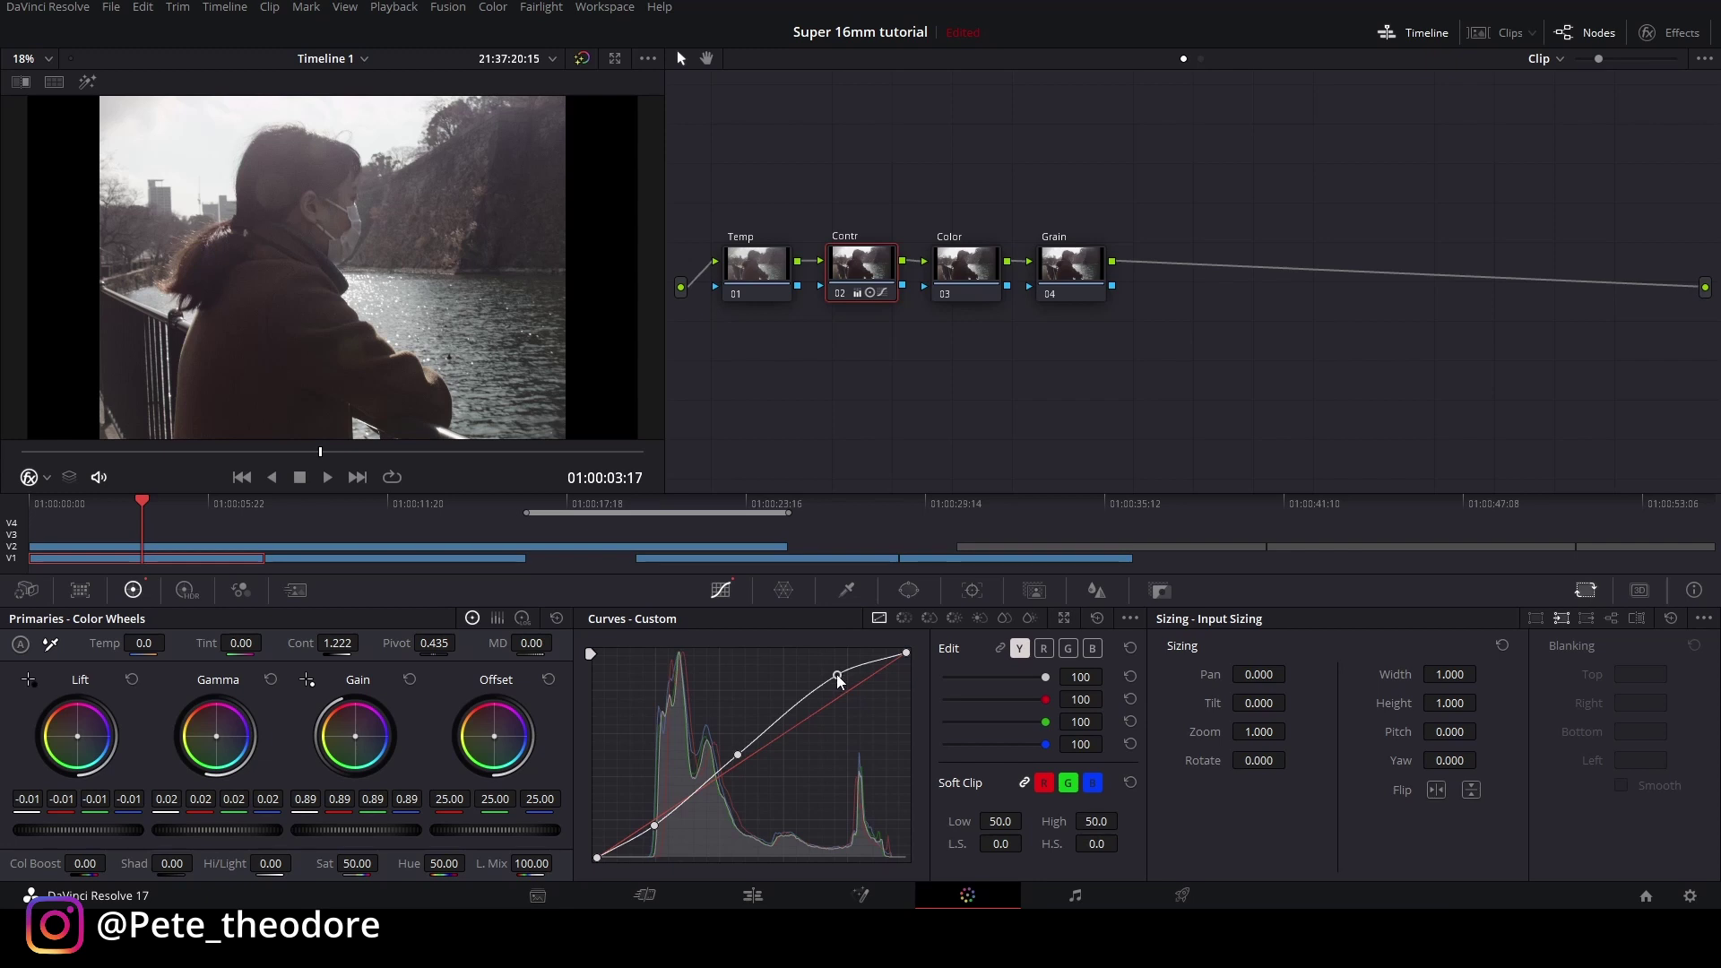
{"action": "left_click_drag", "start_coordinate": [836, 674], "coordinate": [854, 699]}
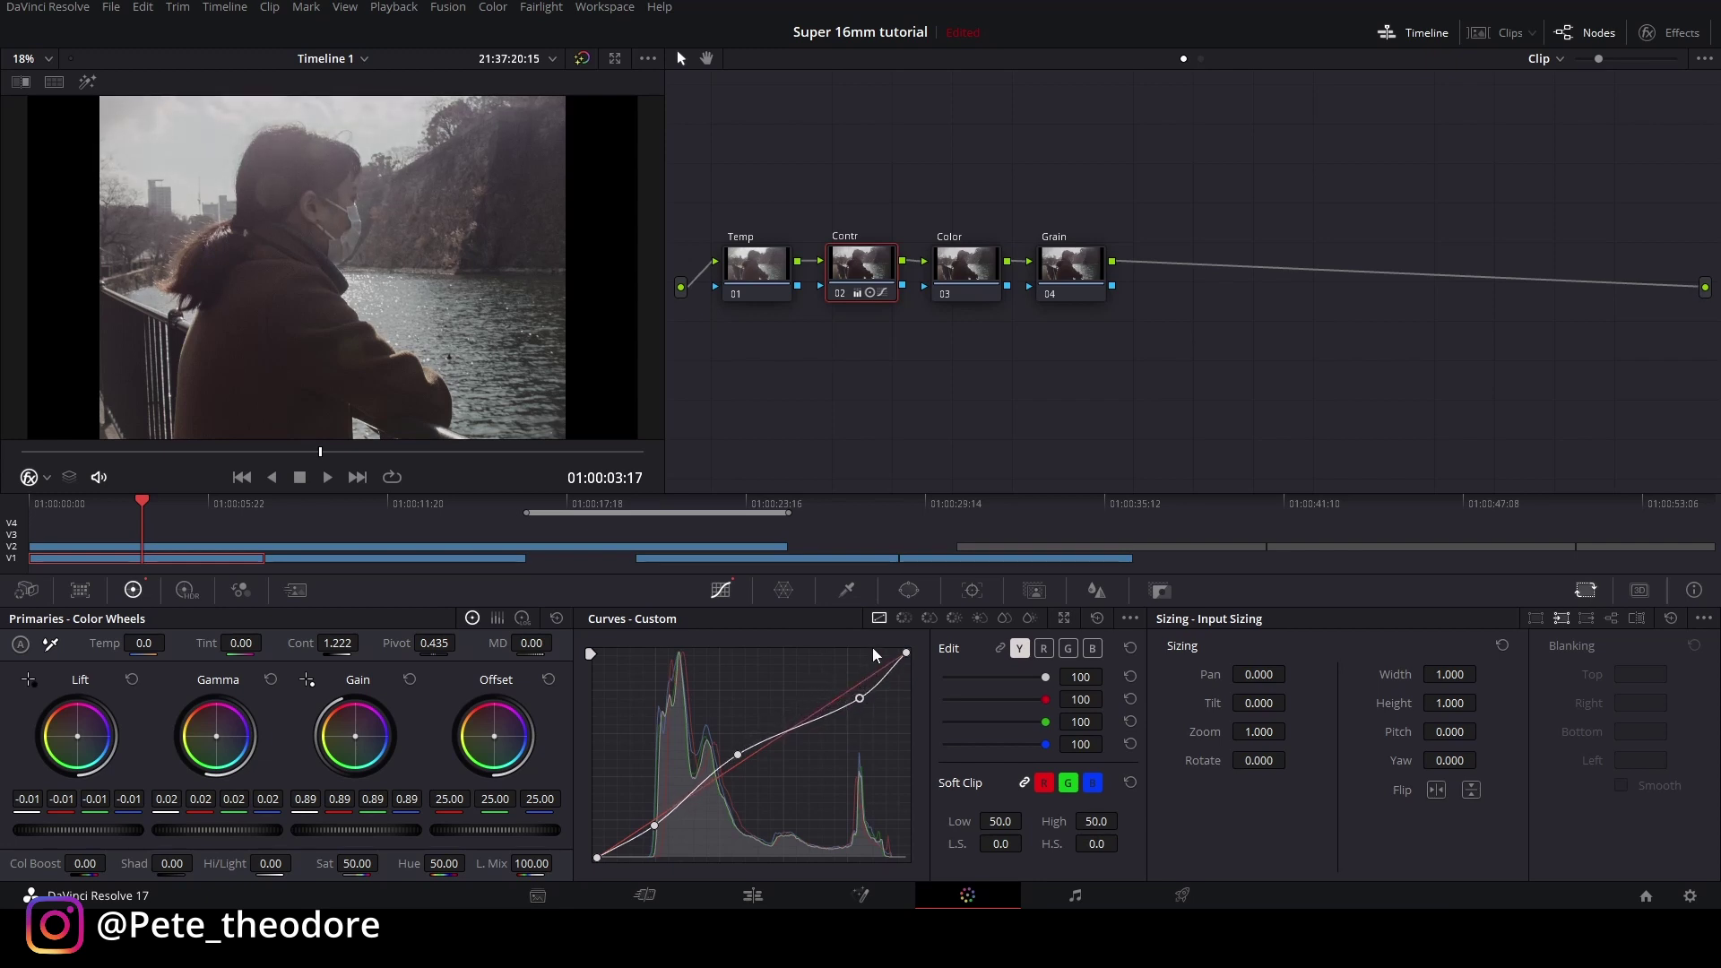
Step: Set the Color node's saturation to 100
{"action": "left_click", "coordinate": [969, 265]}
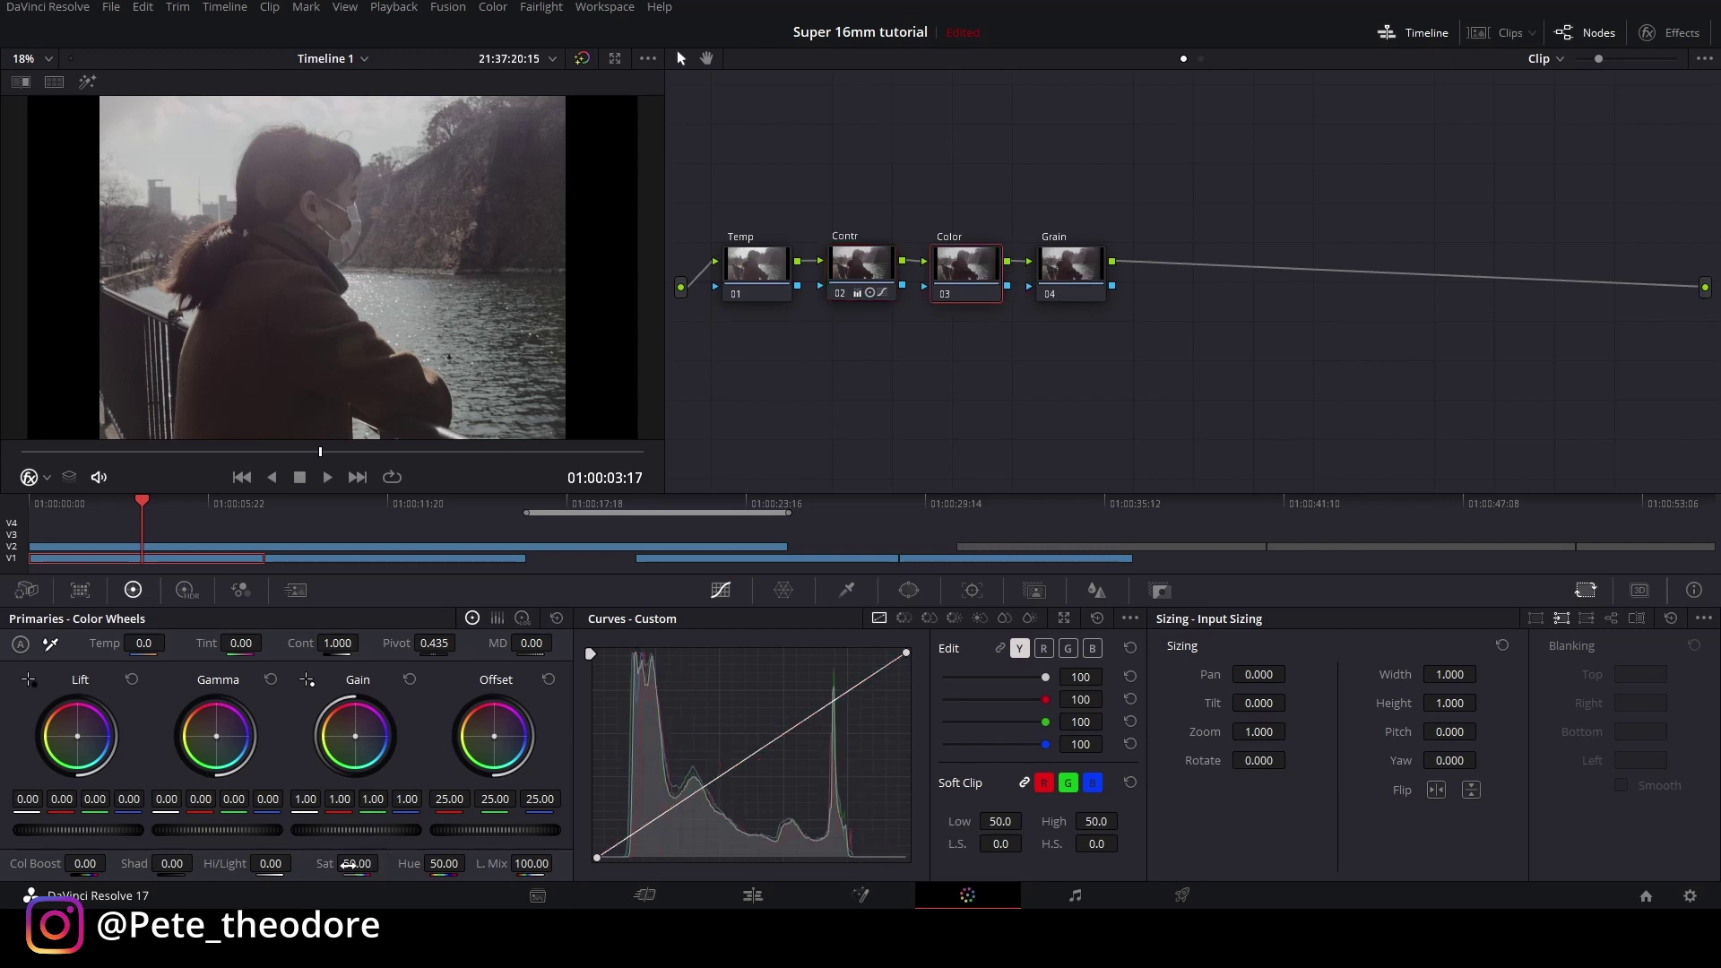
{"action": "left_click_drag", "start_coordinate": [347, 863], "coordinate": [383, 862]}
{"action": "left_click", "coordinate": [753, 287]}
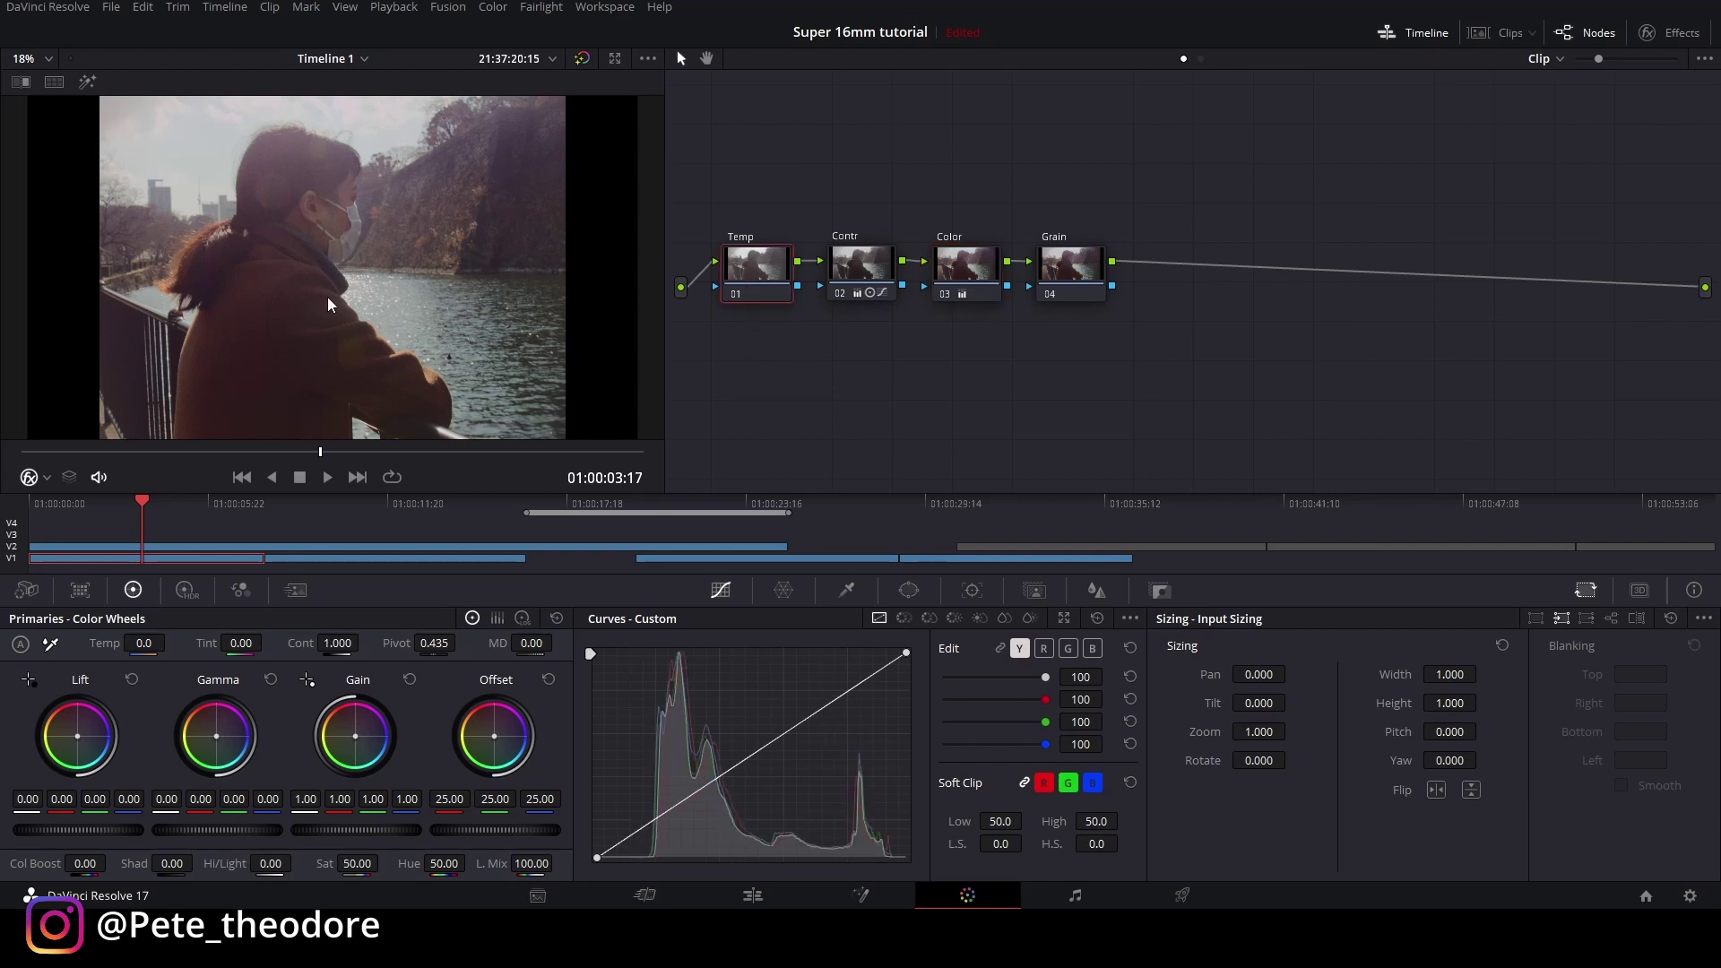
{"action": "left_click", "coordinate": [968, 276]}
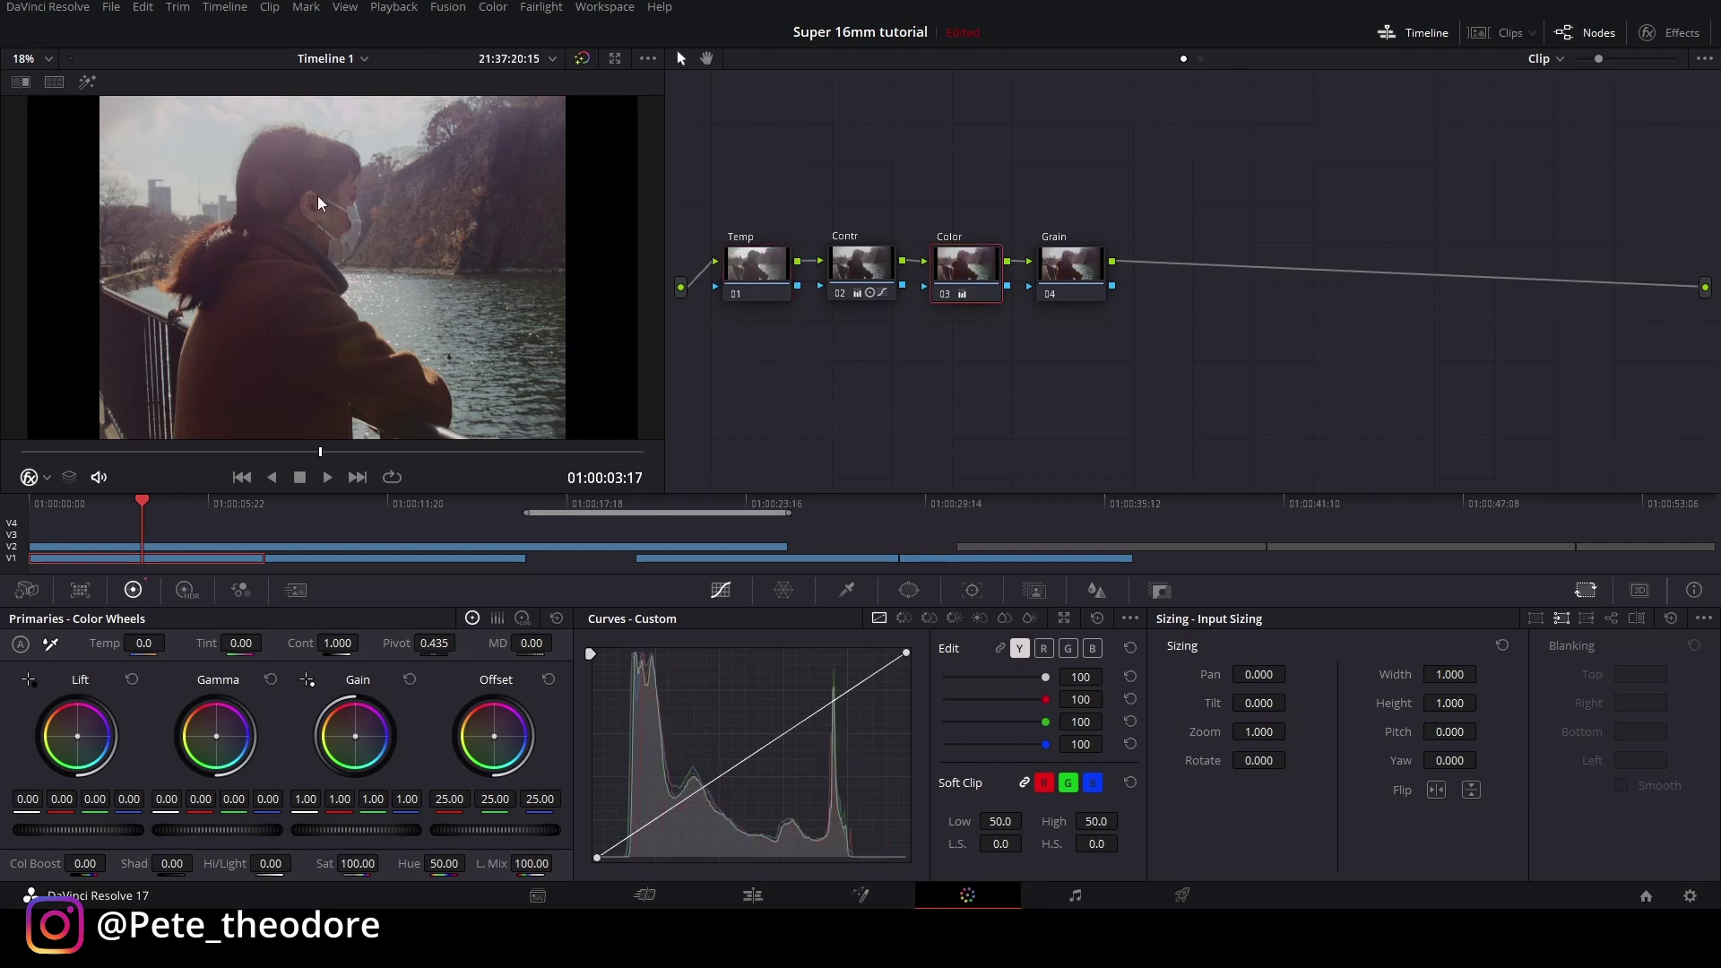
Step: Lower the color temperature and tint on the Temp node for a cooler, slightly greener image
{"action": "left_click", "coordinate": [757, 285]}
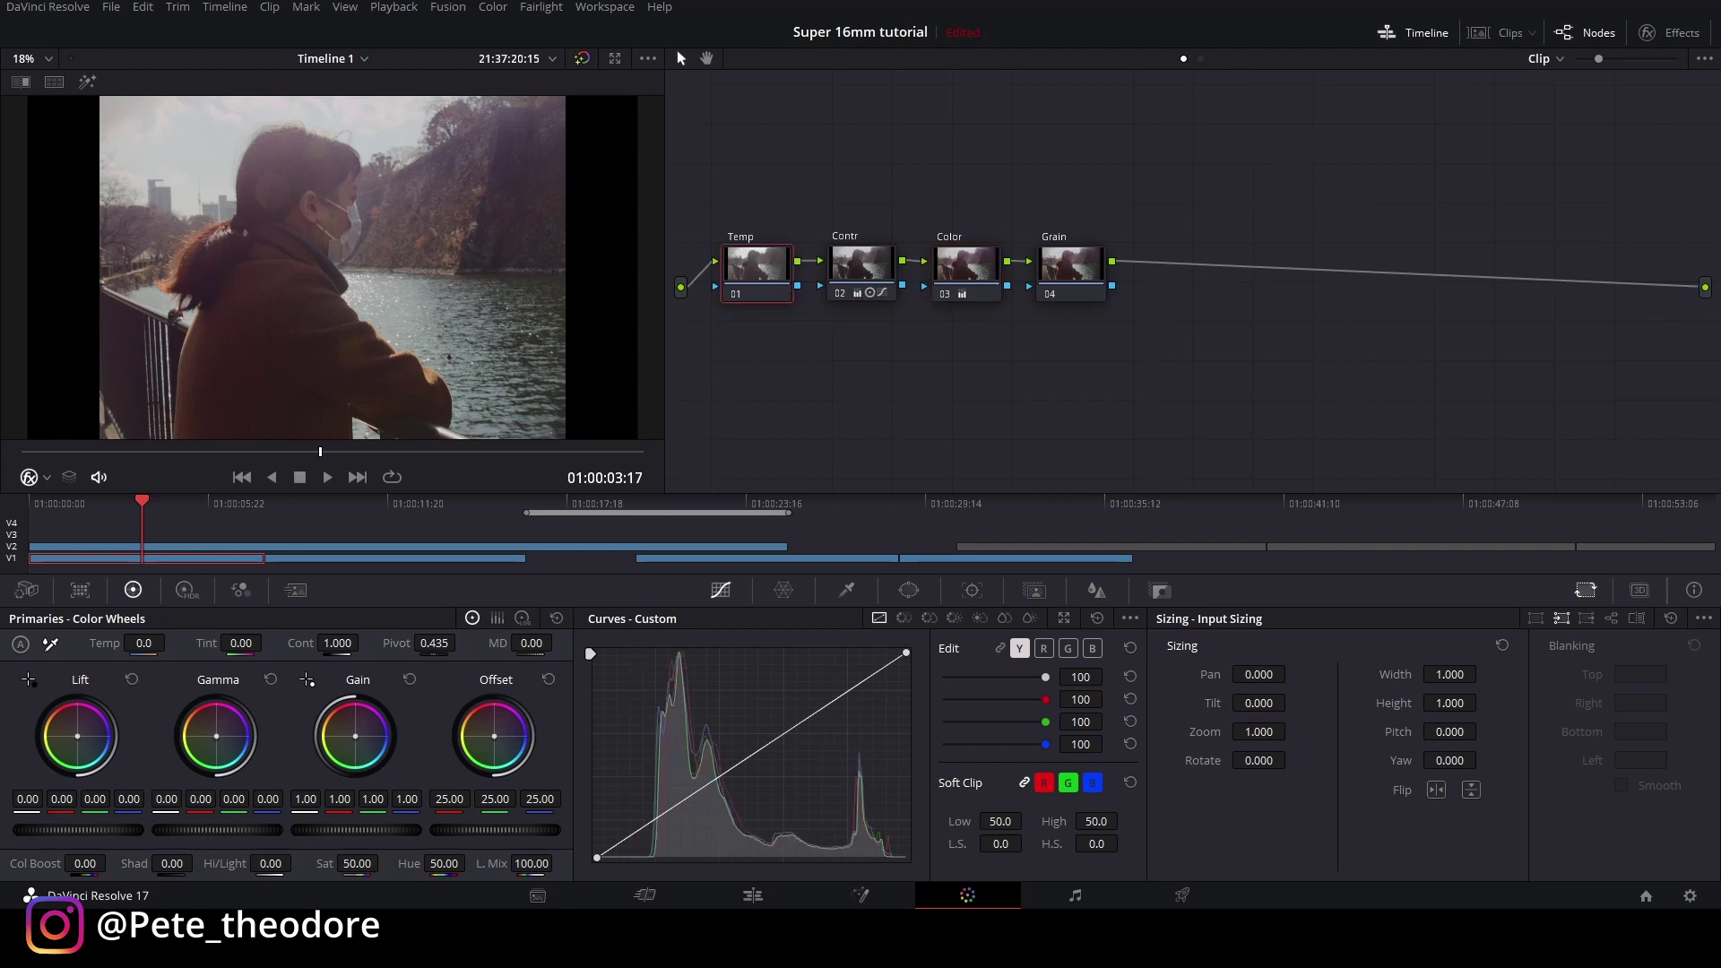
{"action": "mouse_move", "coordinate": [144, 642]}
{"action": "left_mouse_down"}
{"action": "mouse_move", "coordinate": [81, 642]}
{"action": "mouse_move", "coordinate": [135, 642]}
{"action": "left_mouse_up"}
{"action": "left_click_drag", "start_coordinate": [243, 643], "coordinate": [232, 642]}
Step: On the Color node, shift lift slightly toward blue, warm gamma and gain, and set offset to 25.97 red, 24.50 green, 23.71 blue
{"action": "left_click", "coordinate": [956, 284]}
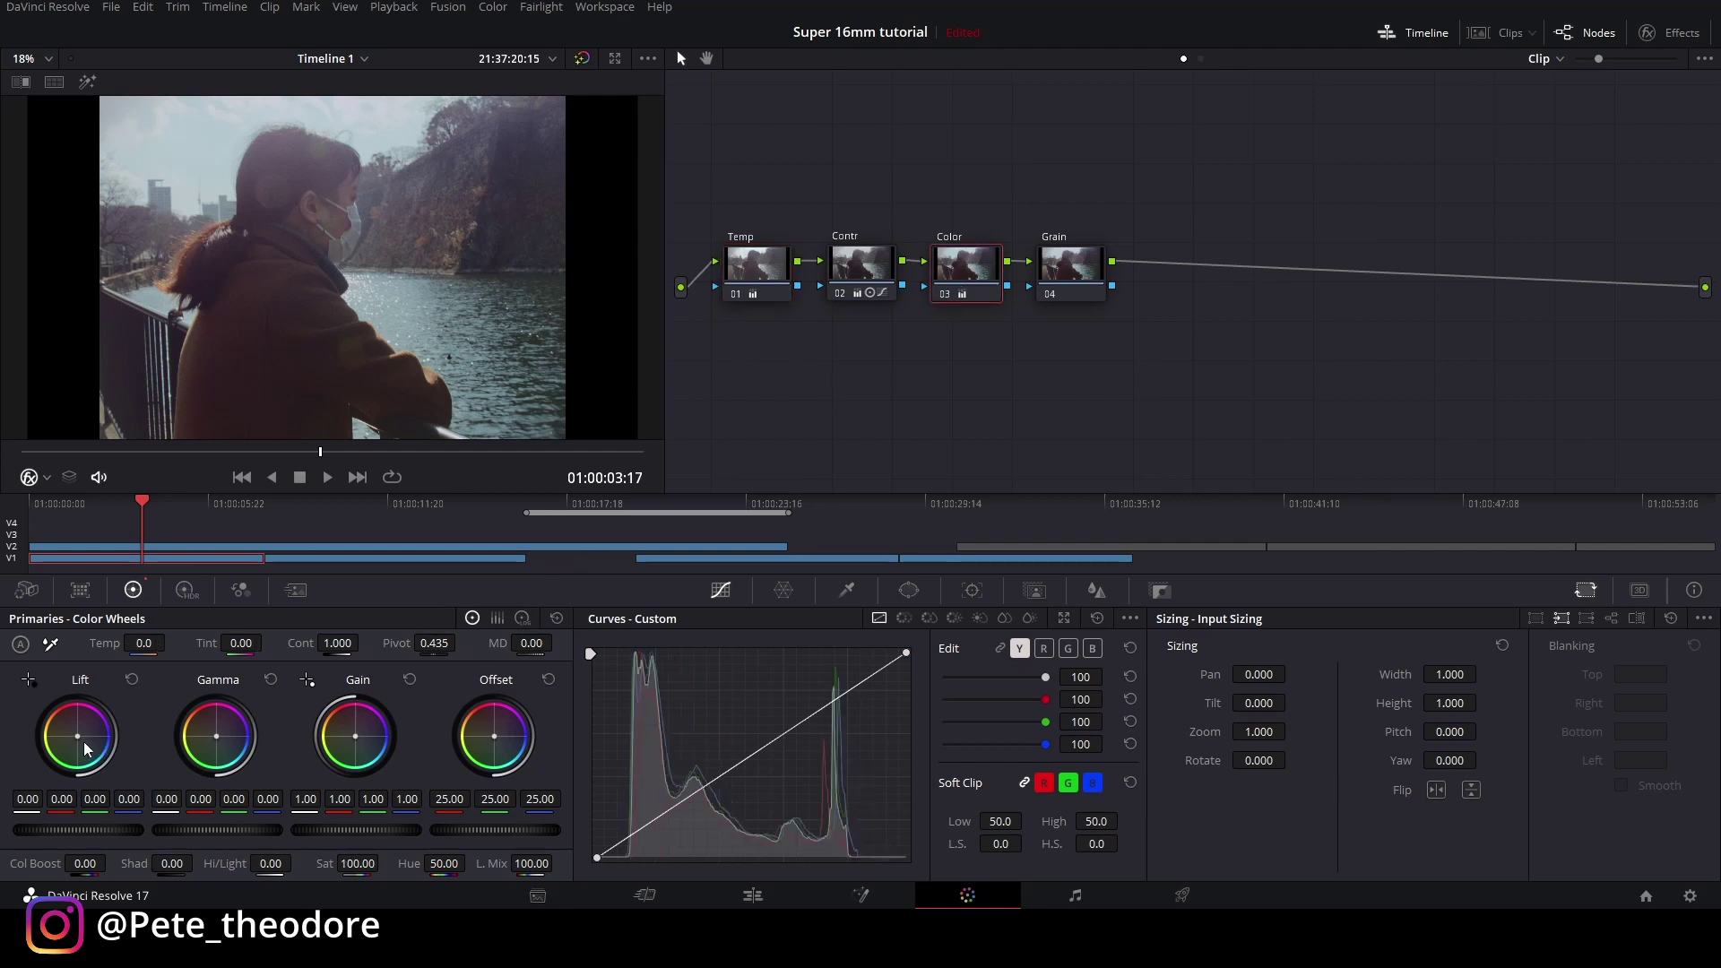
{"action": "left_click_drag", "start_coordinate": [78, 735], "coordinate": [78, 736]}
{"action": "left_click_drag", "start_coordinate": [212, 735], "coordinate": [215, 735]}
{"action": "left_click_drag", "start_coordinate": [355, 736], "coordinate": [355, 735]}
{"action": "left_click_drag", "start_coordinate": [494, 736], "coordinate": [492, 735]}
Step: Shape the Color node's red curve into a subtle S with shadow, midtone and highlight points
{"action": "left_click", "coordinate": [1045, 647]}
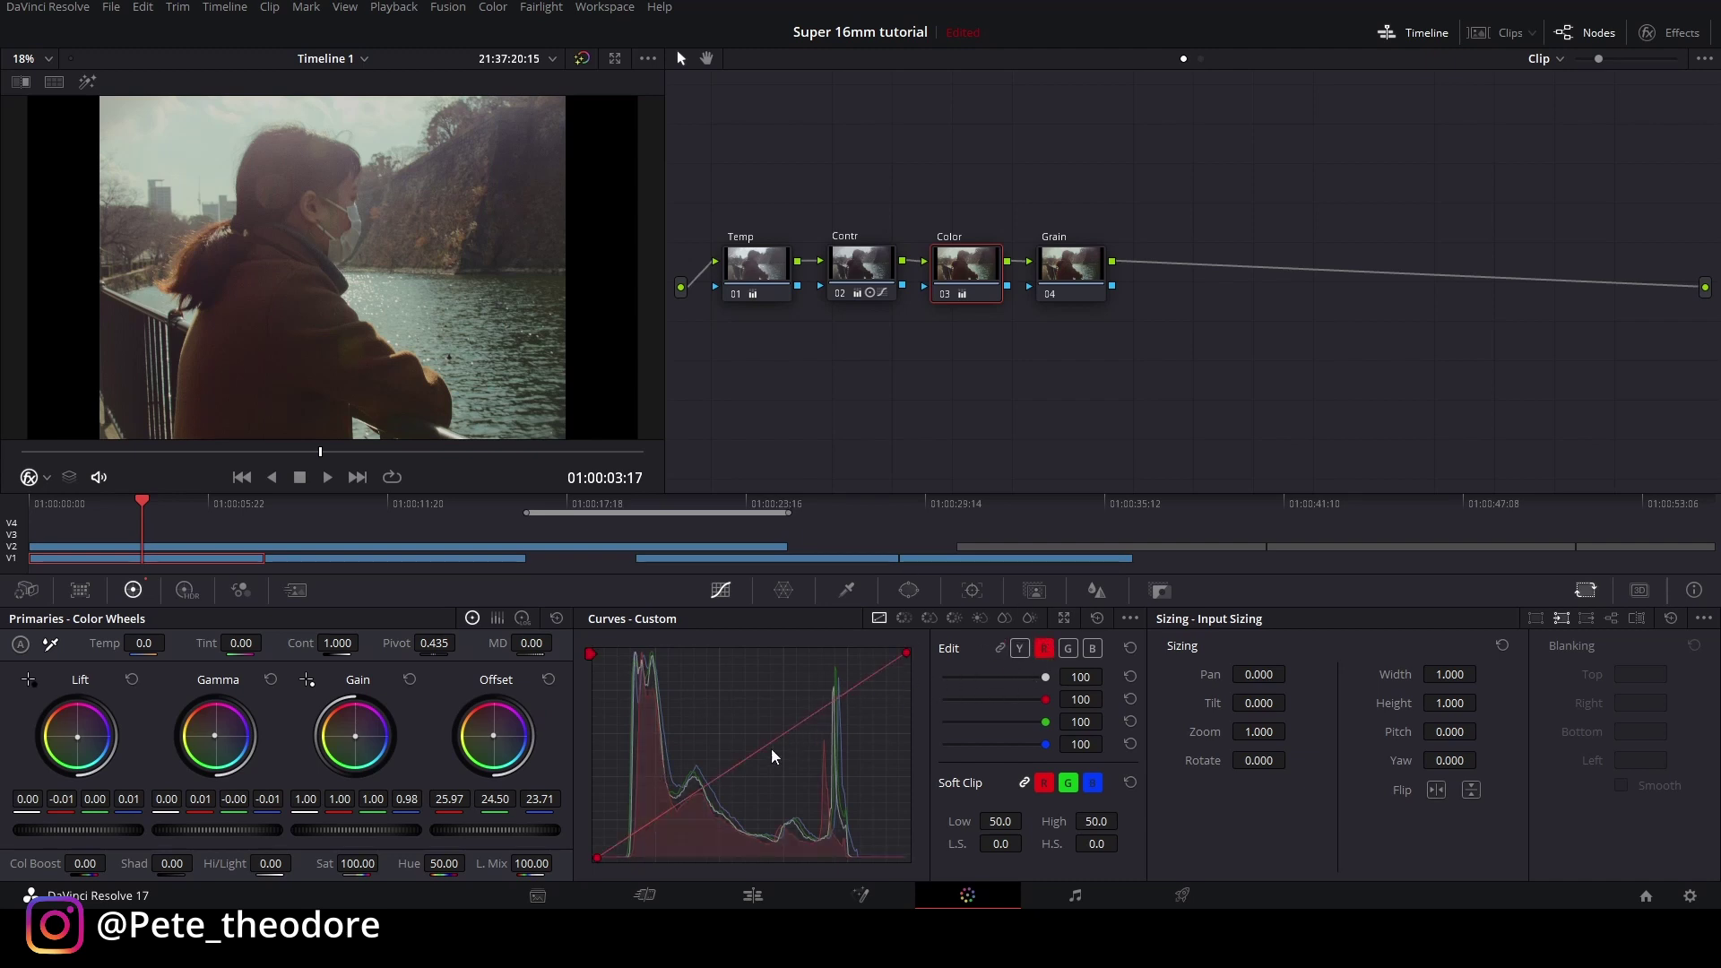
{"action": "left_click", "coordinate": [1088, 647]}
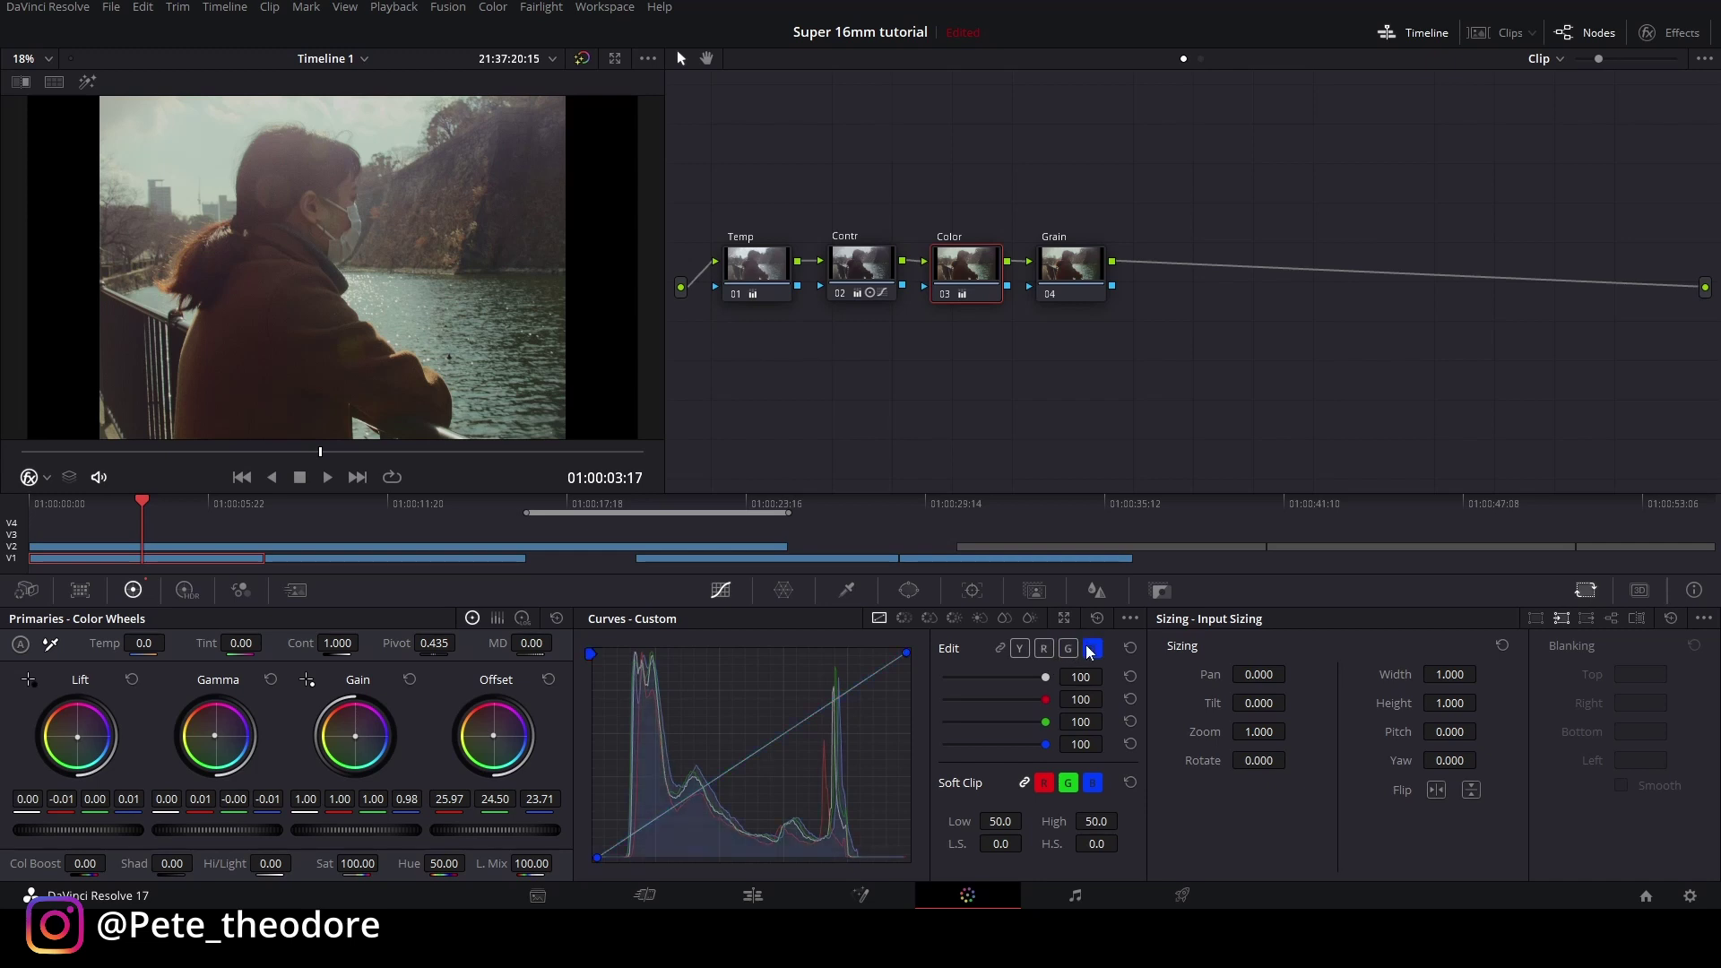
{"action": "left_click", "coordinate": [1045, 647]}
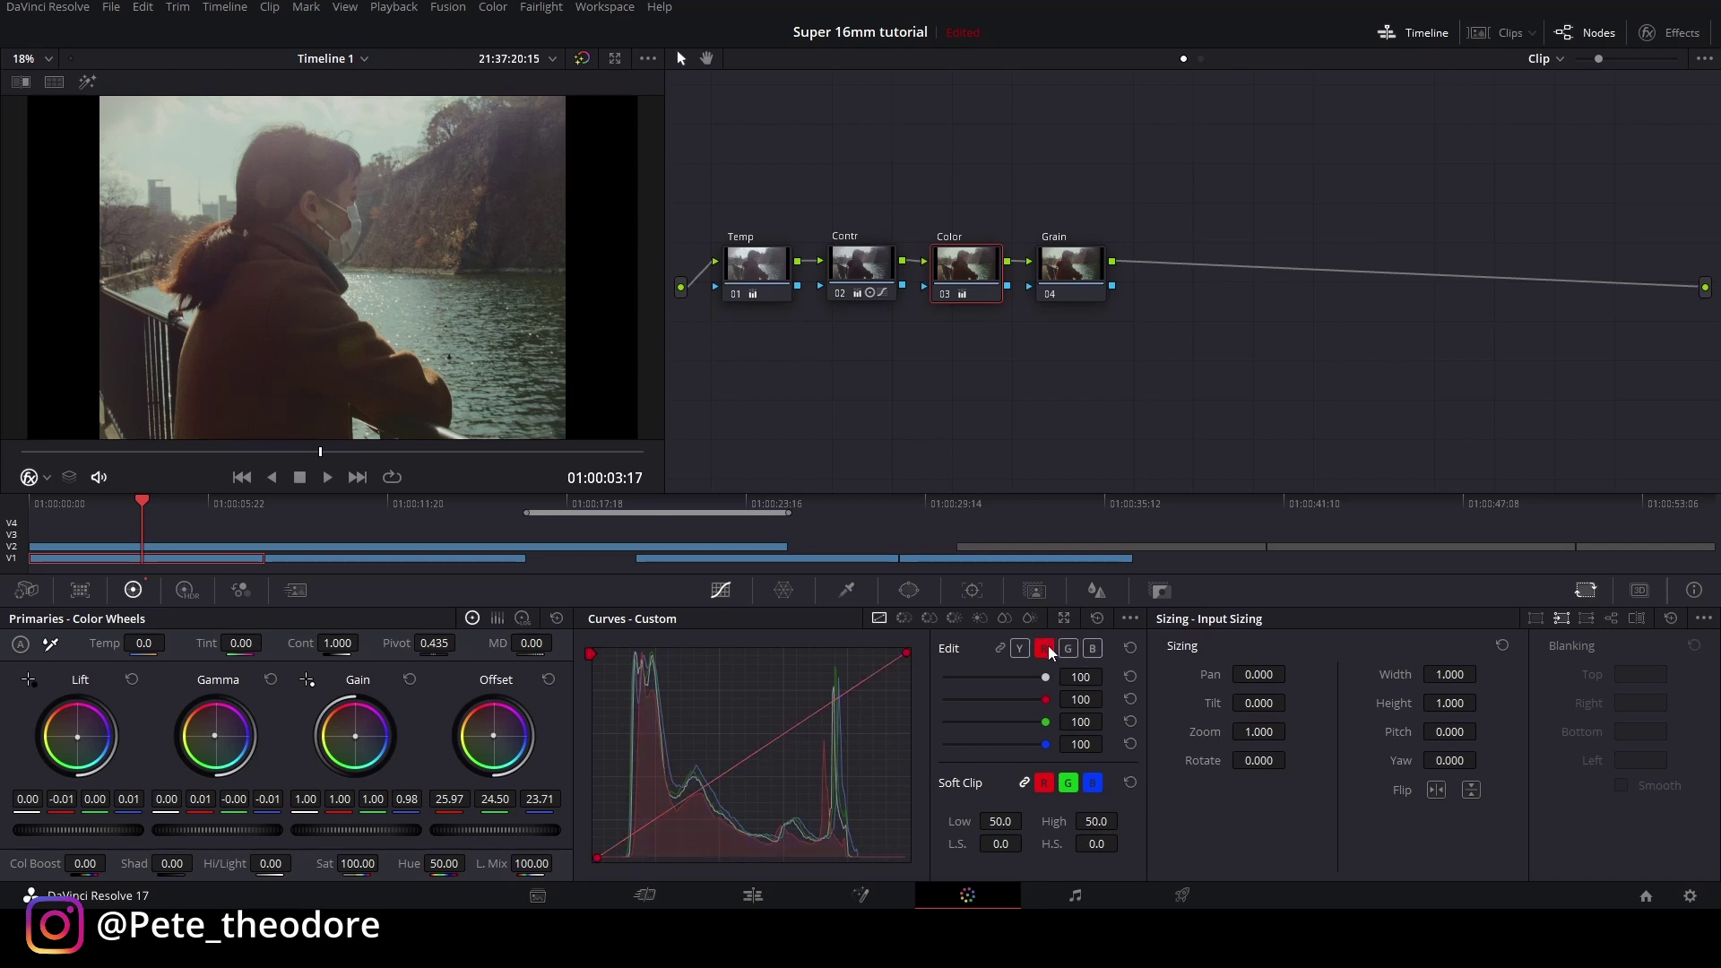
{"action": "left_click", "coordinate": [747, 760]}
{"action": "right_click", "coordinate": [749, 760]}
{"action": "left_click", "coordinate": [747, 760]}
{"action": "left_click", "coordinate": [850, 686]}
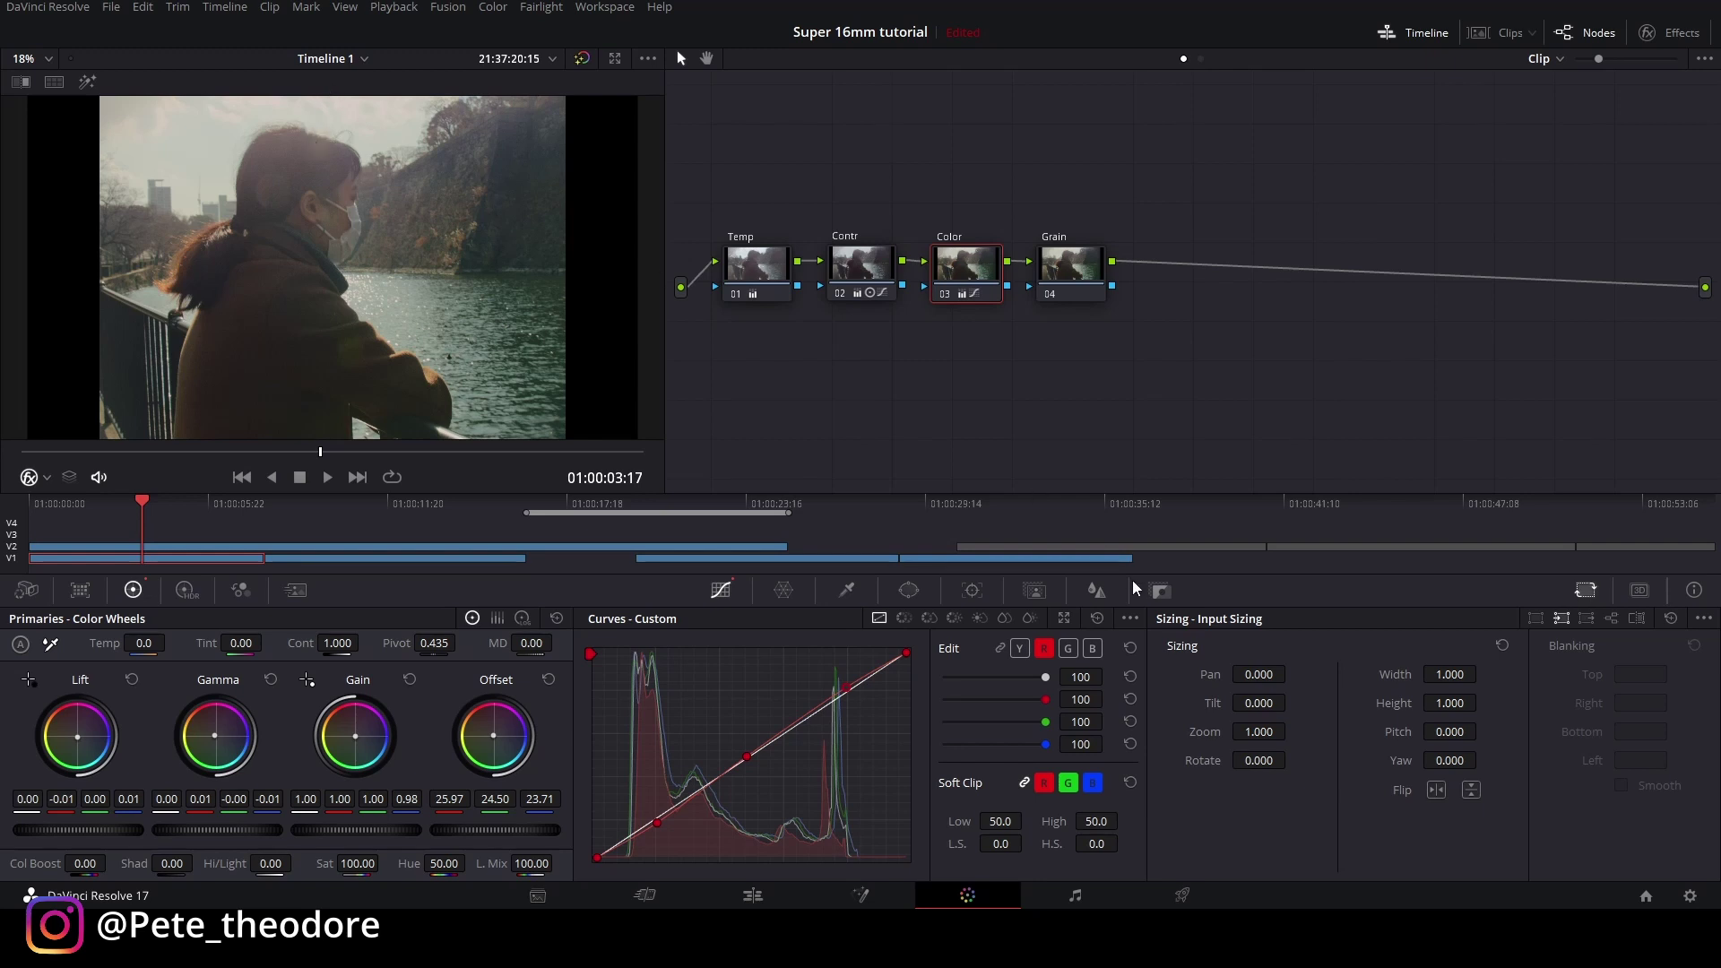
Step: Add midtone and shadow points to the Color node's green curve, and select the Grain node
{"action": "left_click", "coordinate": [1069, 653]}
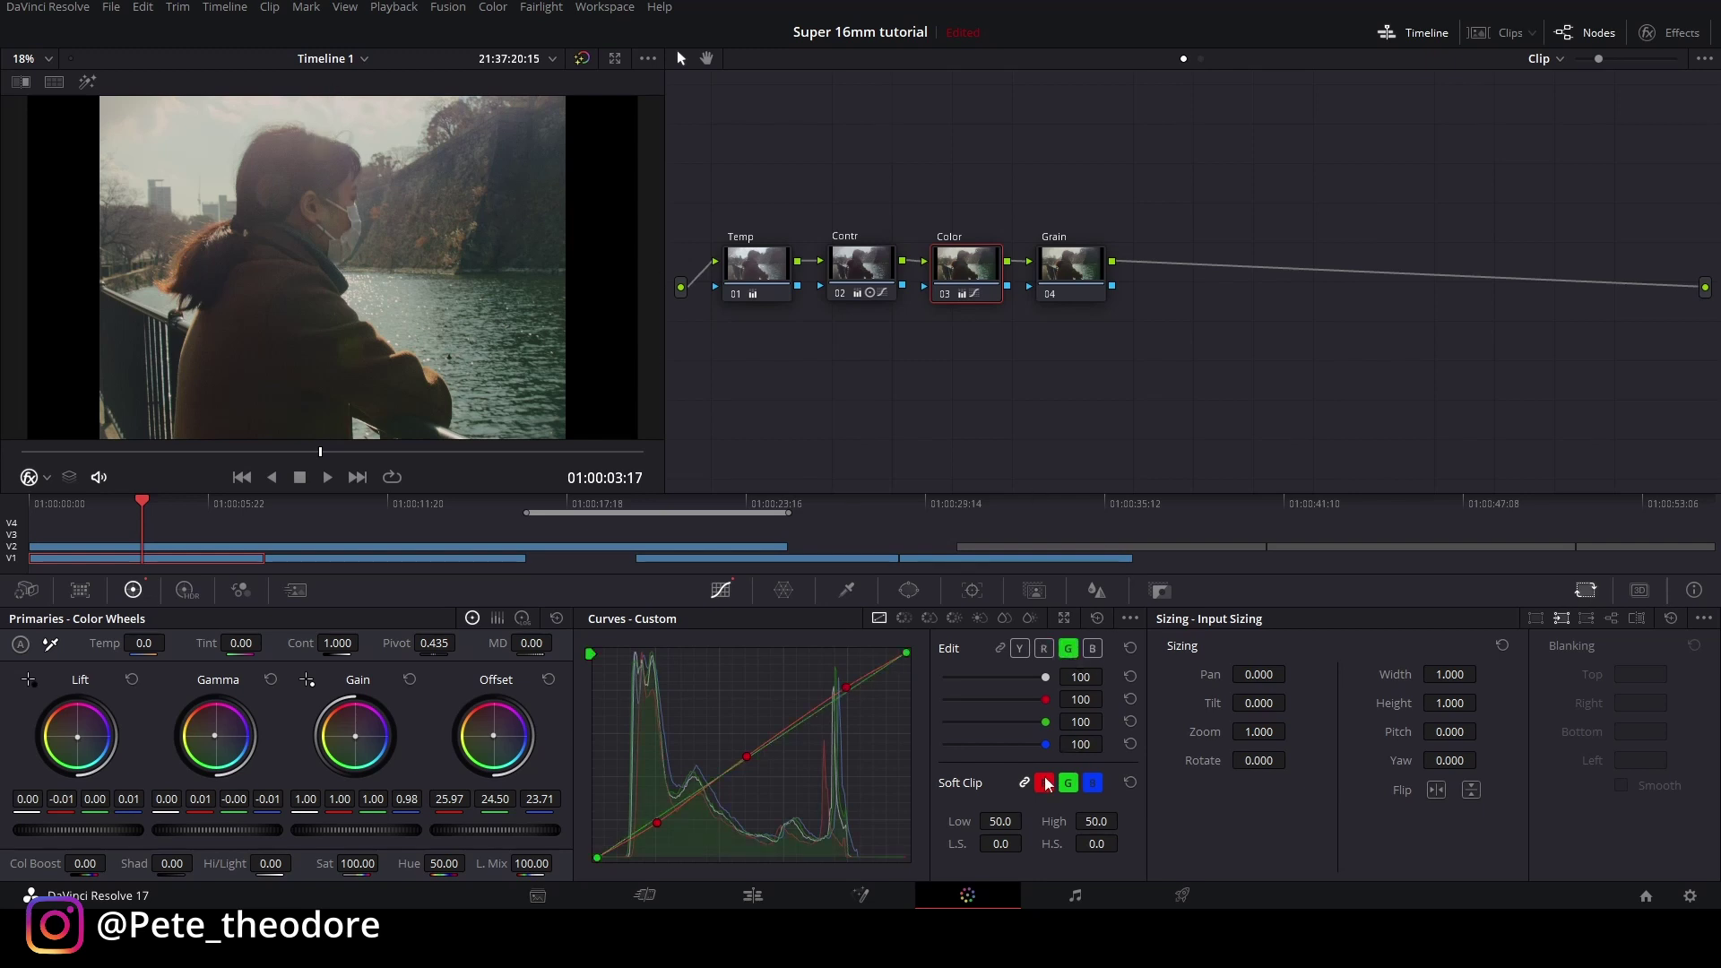
{"action": "left_click", "coordinate": [748, 760]}
{"action": "left_click", "coordinate": [650, 822]}
{"action": "left_click", "coordinate": [1062, 282]}
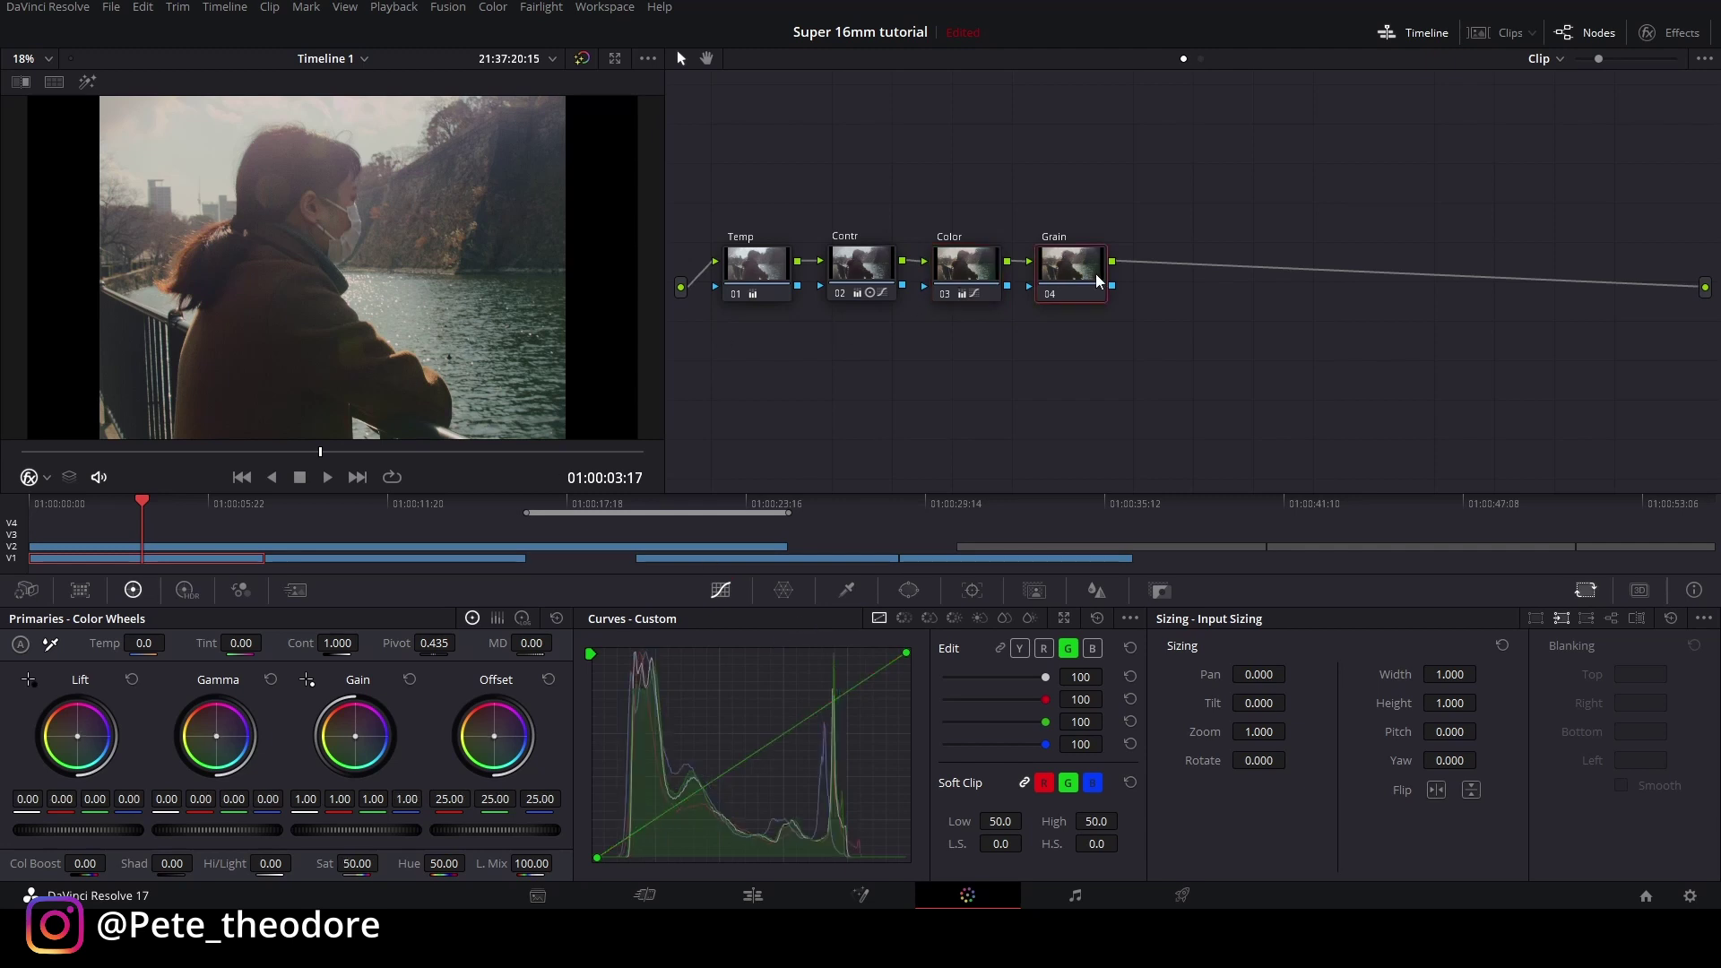
Step: Find Film Grain in the effects library, apply it to the Grain node, and choose the 16mm 250D preset
{"action": "left_click", "coordinate": [1669, 32]}
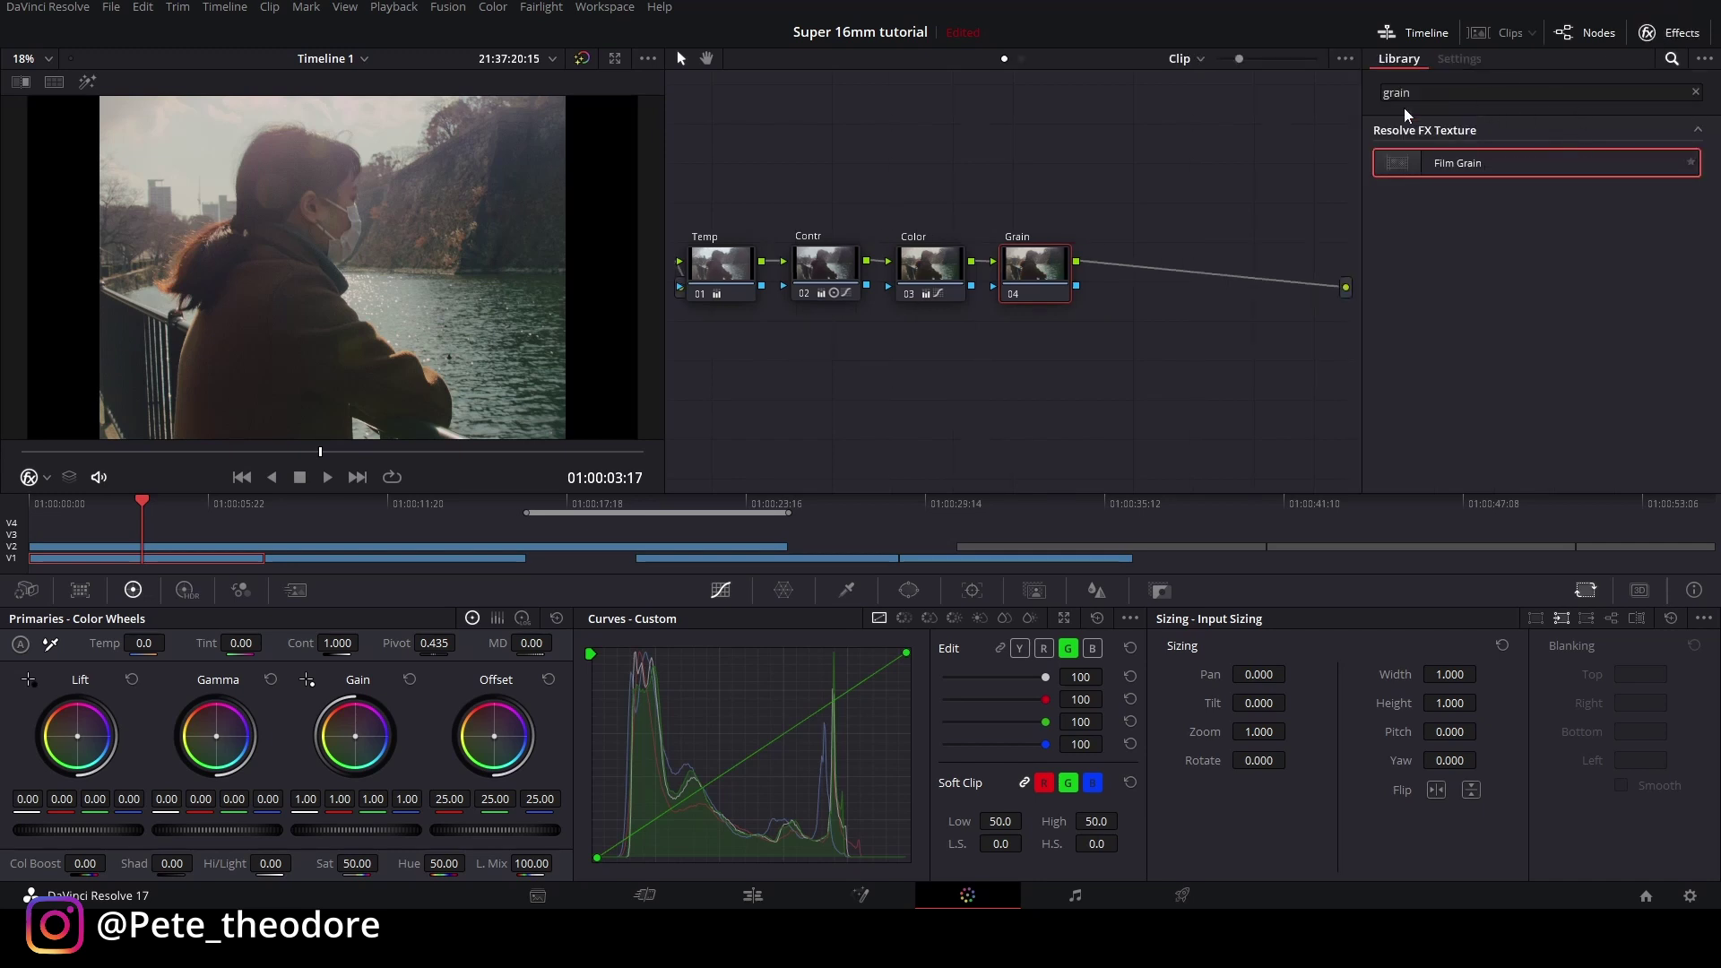
{"action": "left_click", "coordinate": [1429, 91]}
{"action": "type", "text": "garin"}
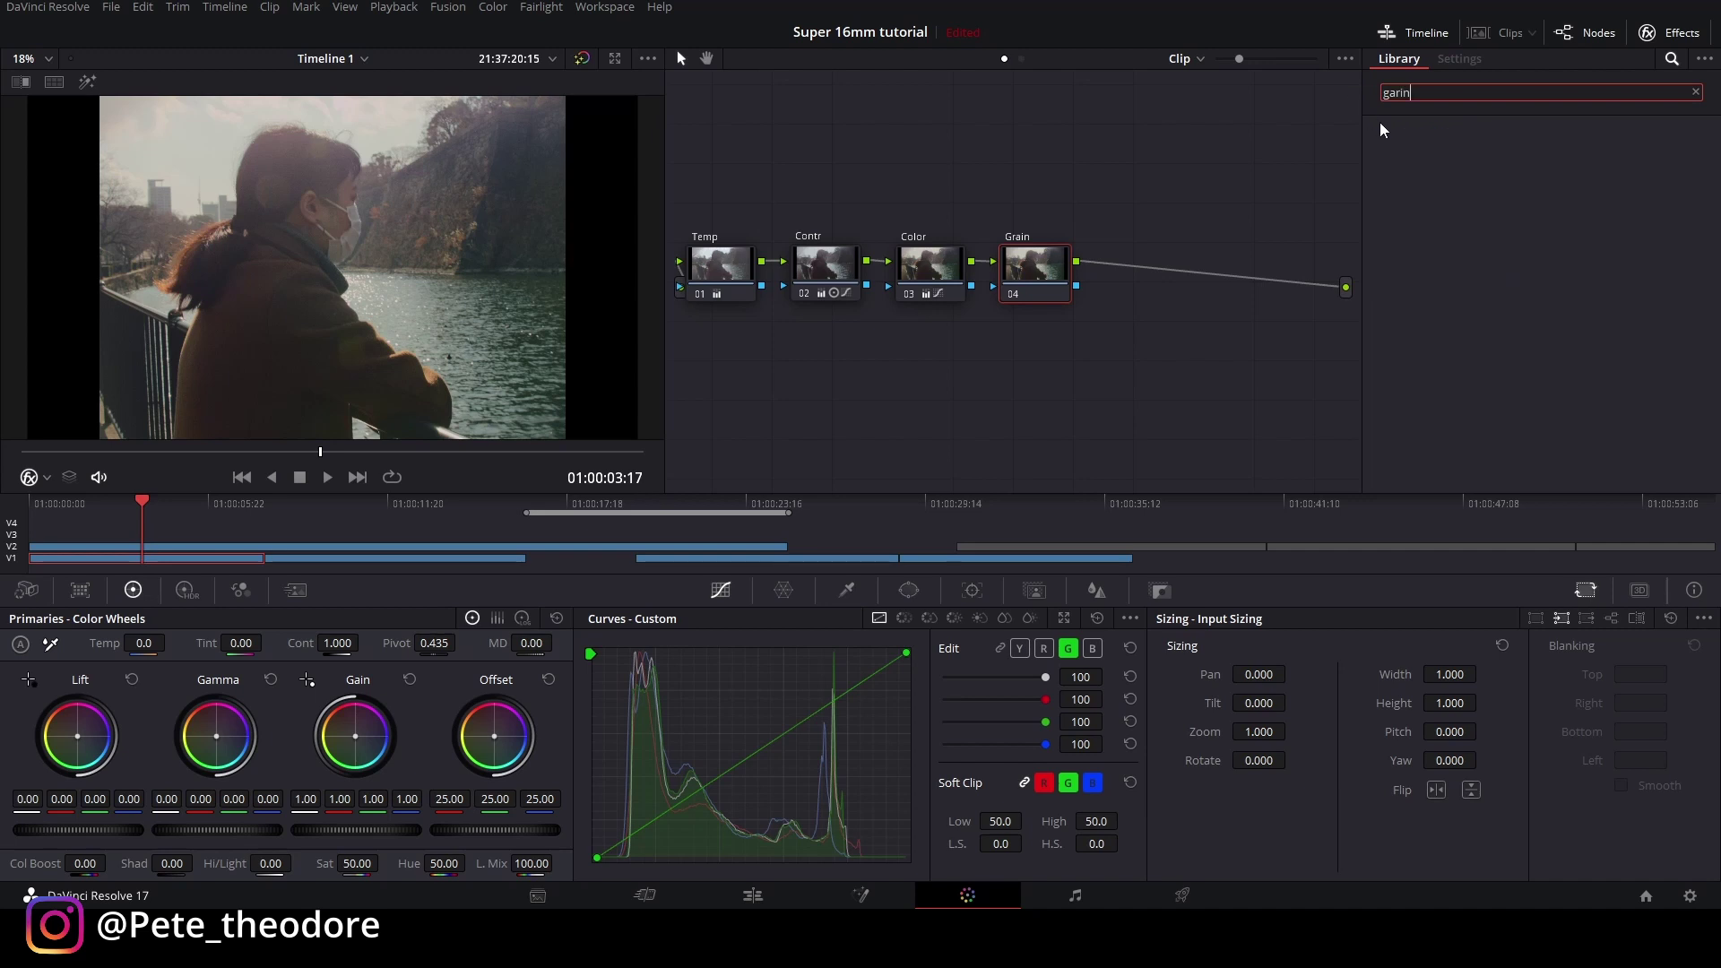
{"action": "key", "text": "BackSpace"}
{"action": "key", "text": "BackSpace"}
{"action": "type", "text": "rain"}
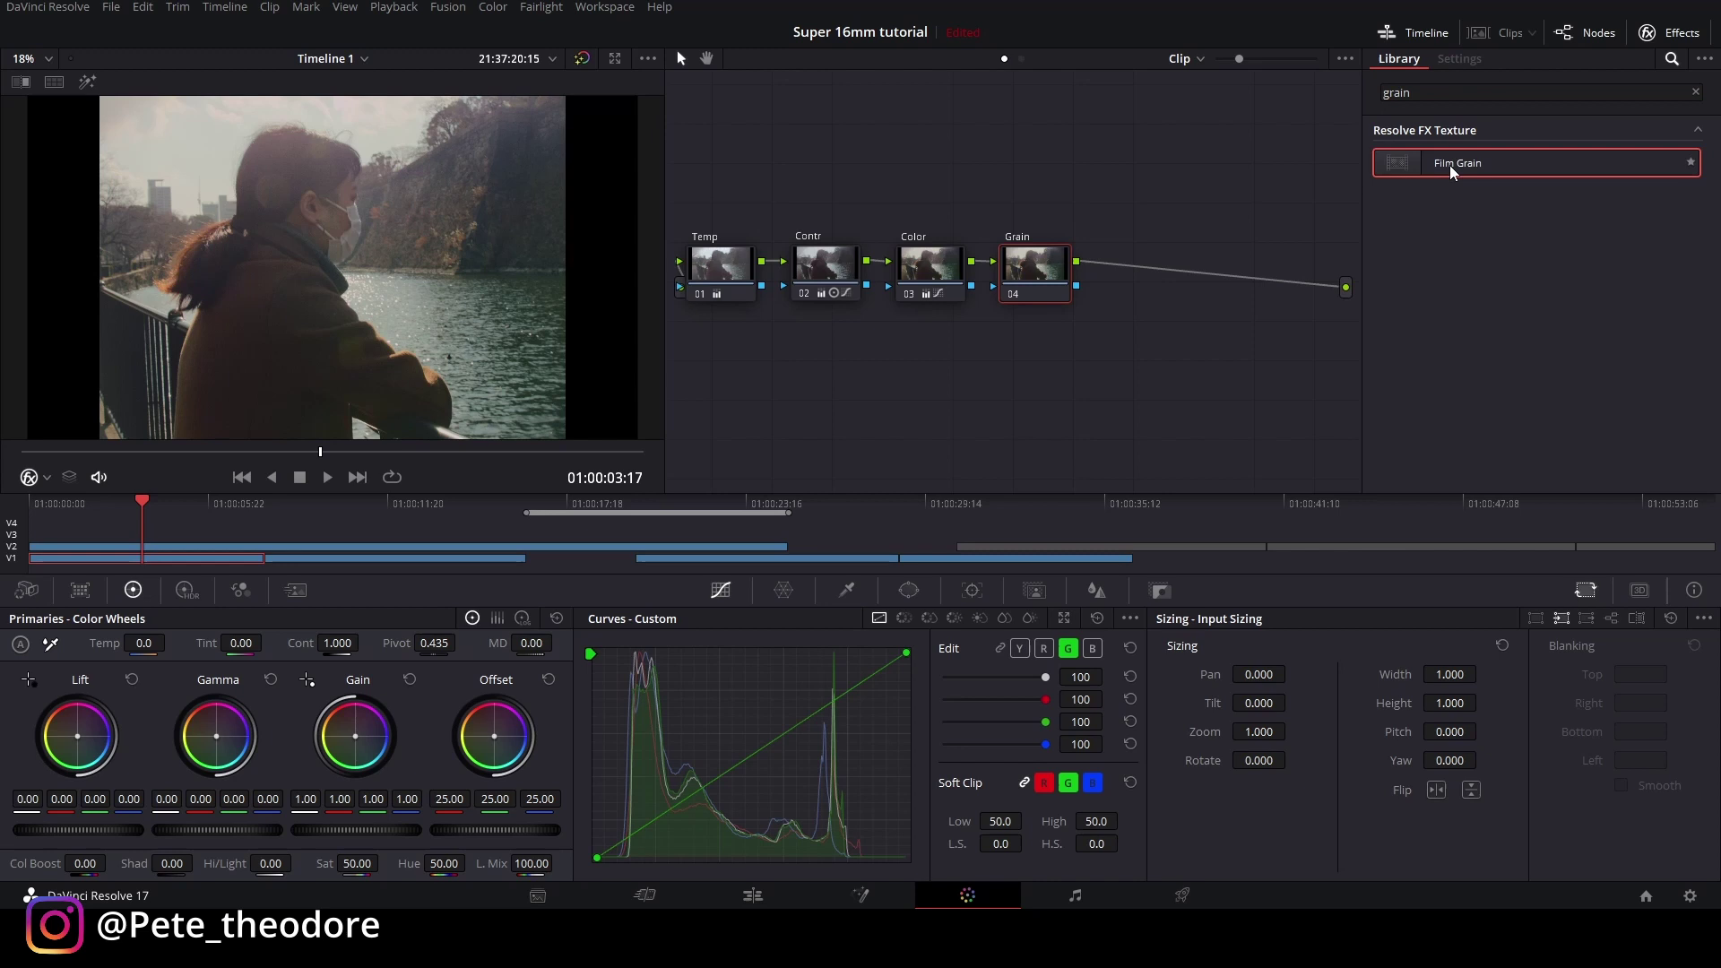
{"action": "left_click_drag", "start_coordinate": [1450, 165], "coordinate": [1036, 264]}
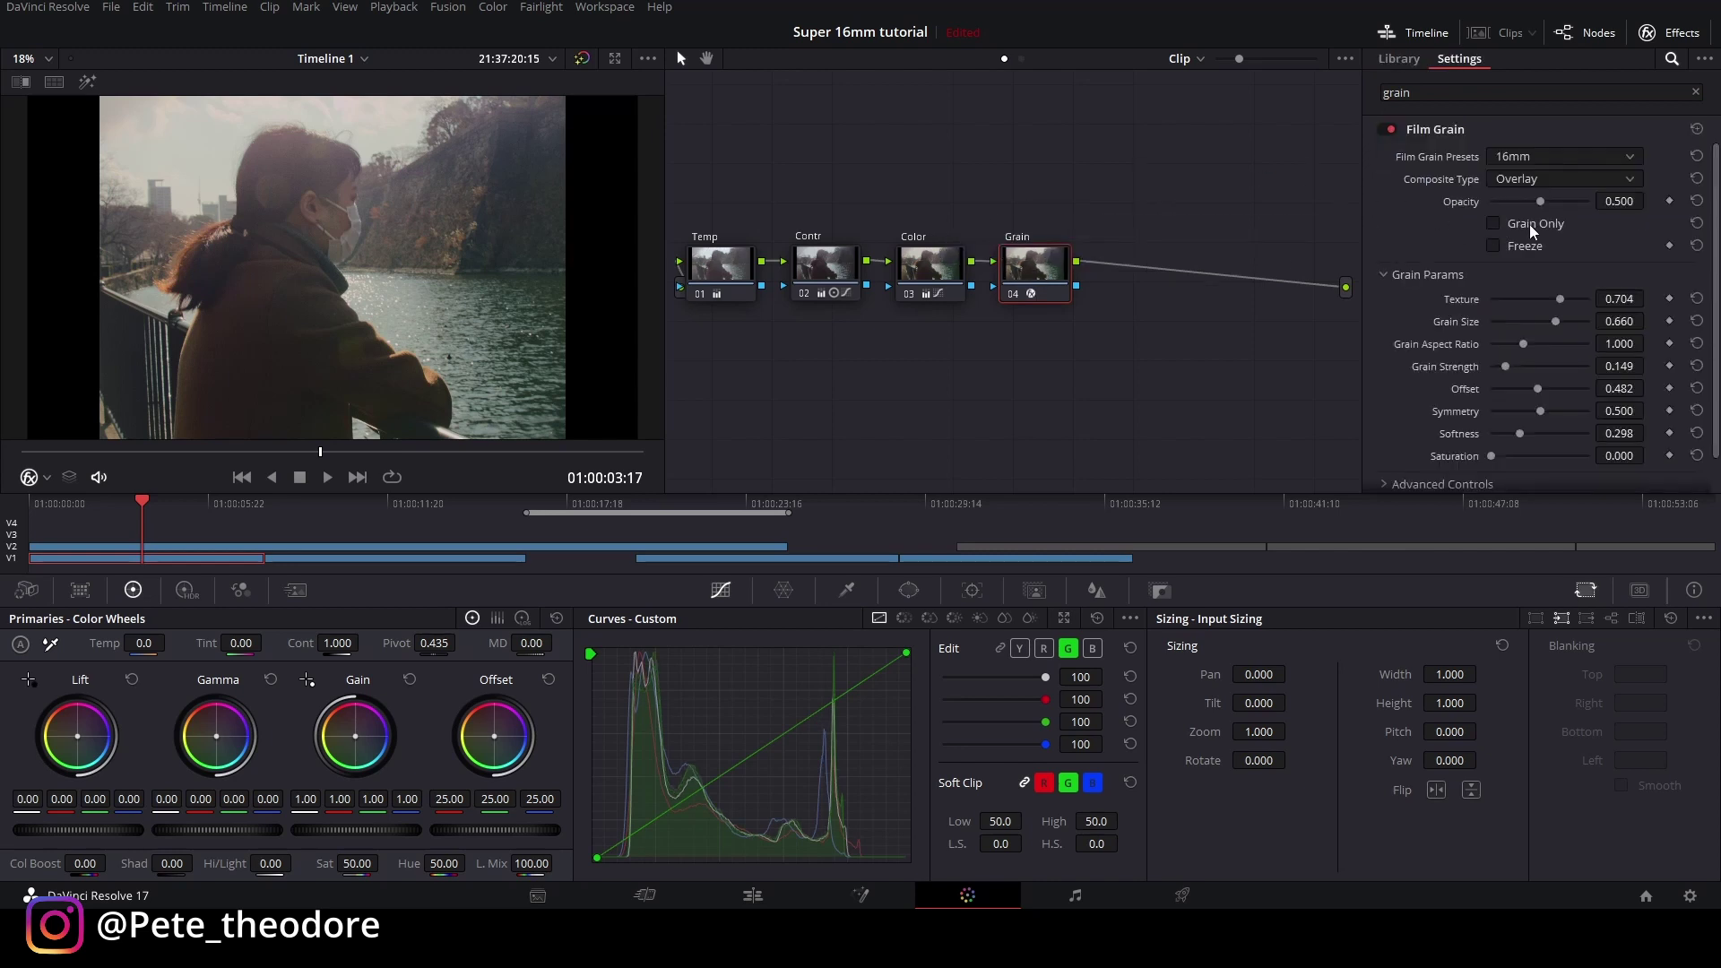
{"action": "left_click", "coordinate": [1582, 156]}
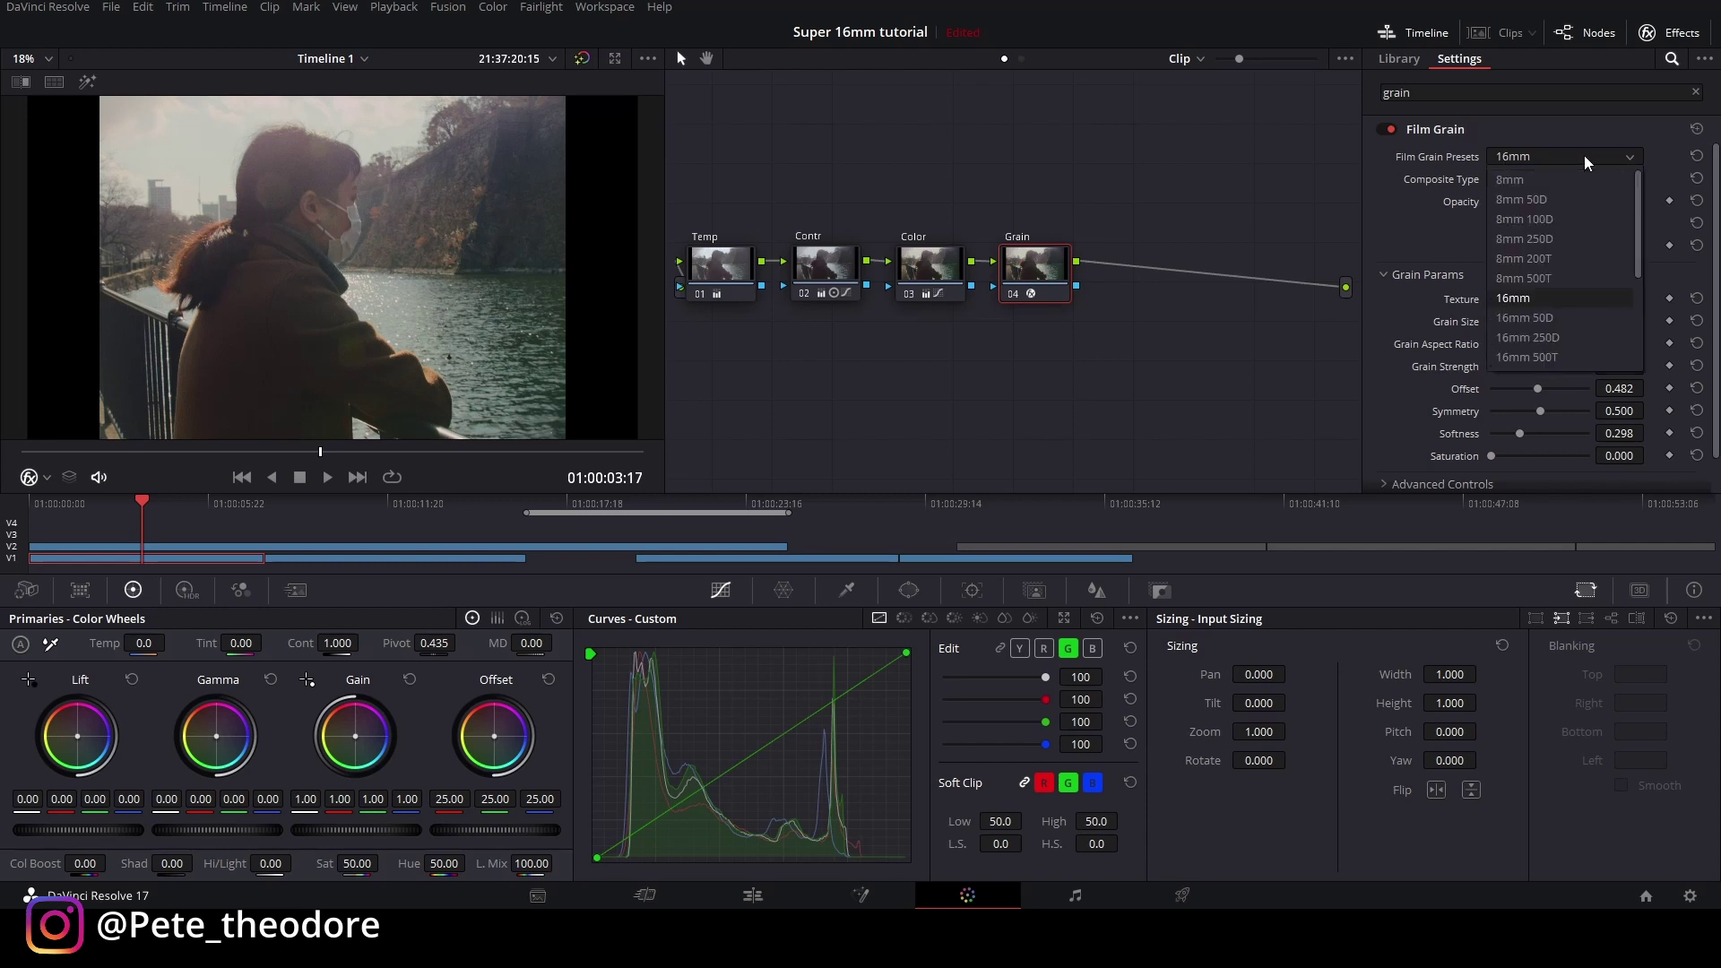
{"action": "left_click", "coordinate": [1554, 338]}
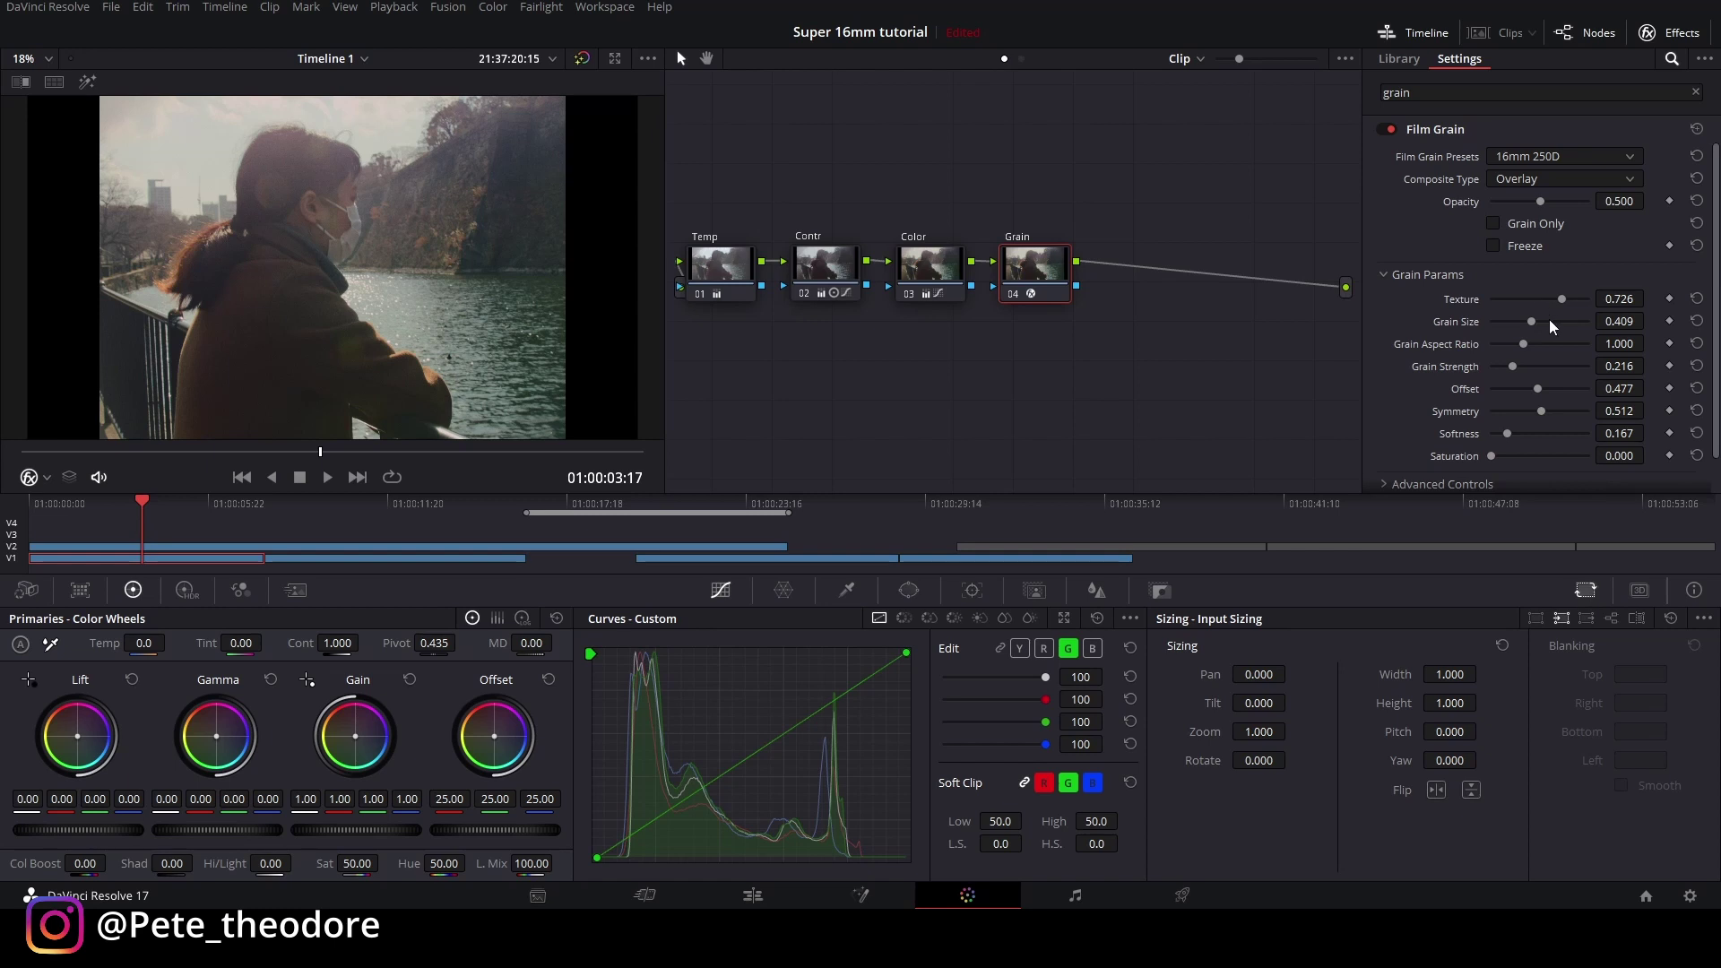
Step: Set the film grain's size to 0.614, texture to 0.569 and opacity to 0.679, checking the grain on the woman's face up close
{"action": "left_click", "coordinate": [1550, 320]}
{"action": "scroll", "coordinate": [322, 233], "scroll_direction": "up", "scroll_amount": 3}
{"action": "left_click_drag", "start_coordinate": [323, 233], "coordinate": [399, 341]}
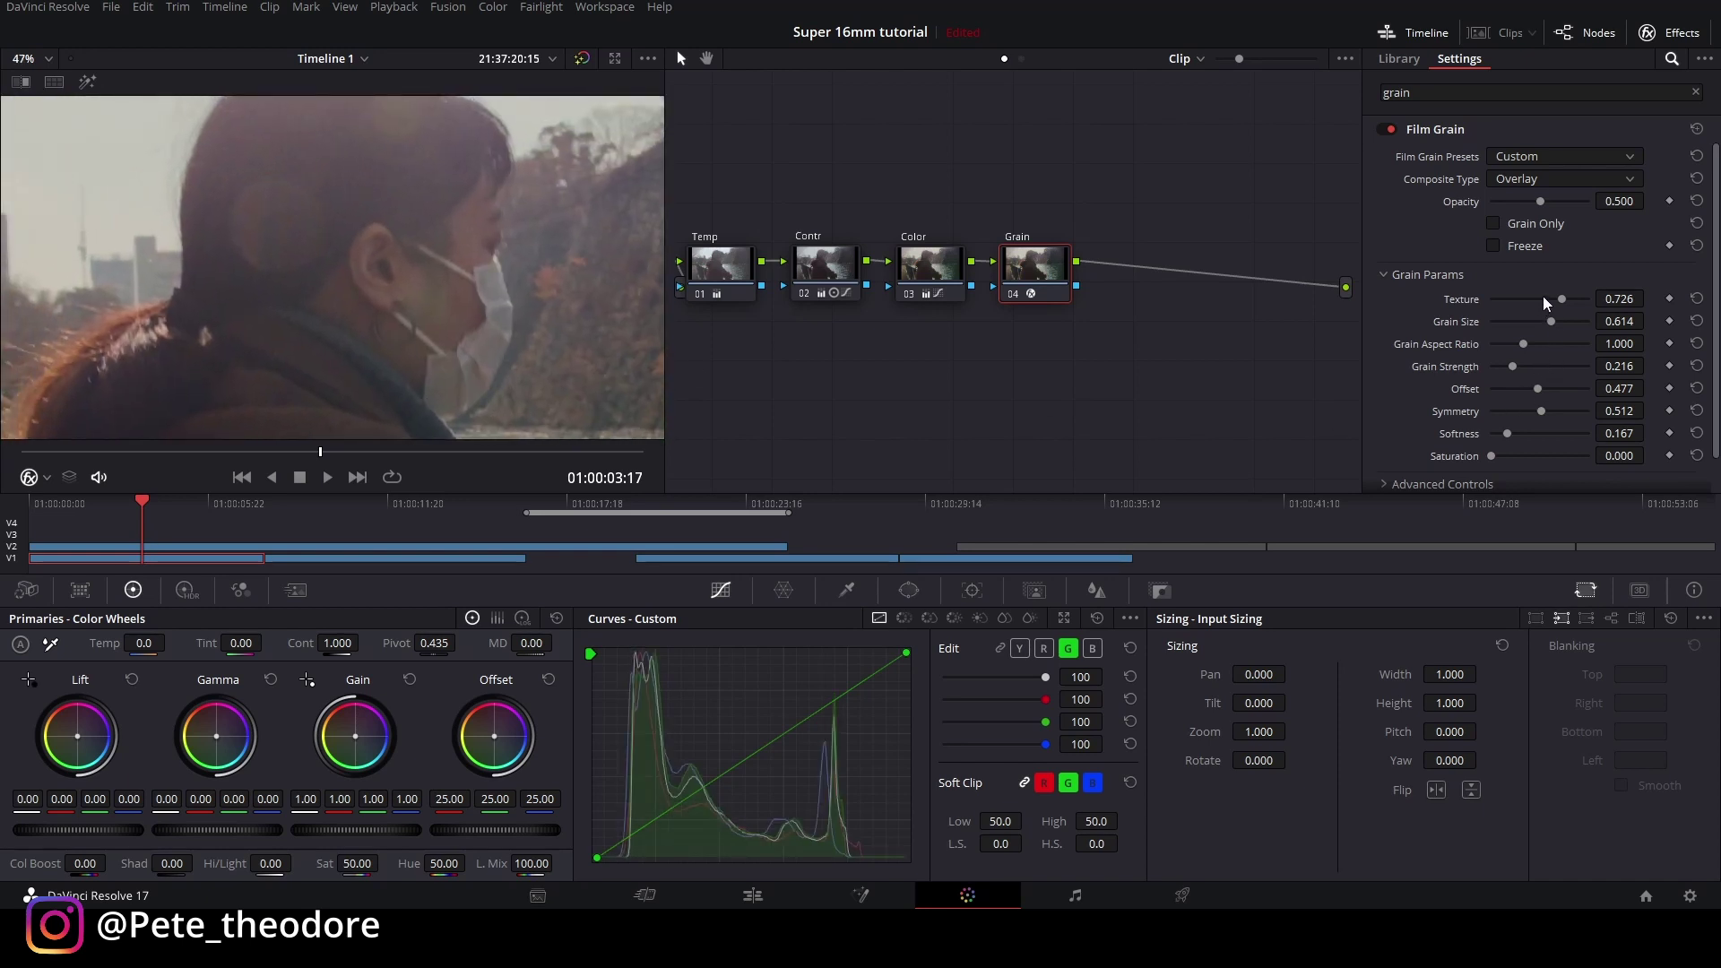
{"action": "left_click_drag", "start_coordinate": [1541, 296], "coordinate": [1545, 297]}
{"action": "left_click_drag", "start_coordinate": [1545, 296], "coordinate": [1546, 296]}
{"action": "left_click_drag", "start_coordinate": [1539, 201], "coordinate": [1556, 203]}
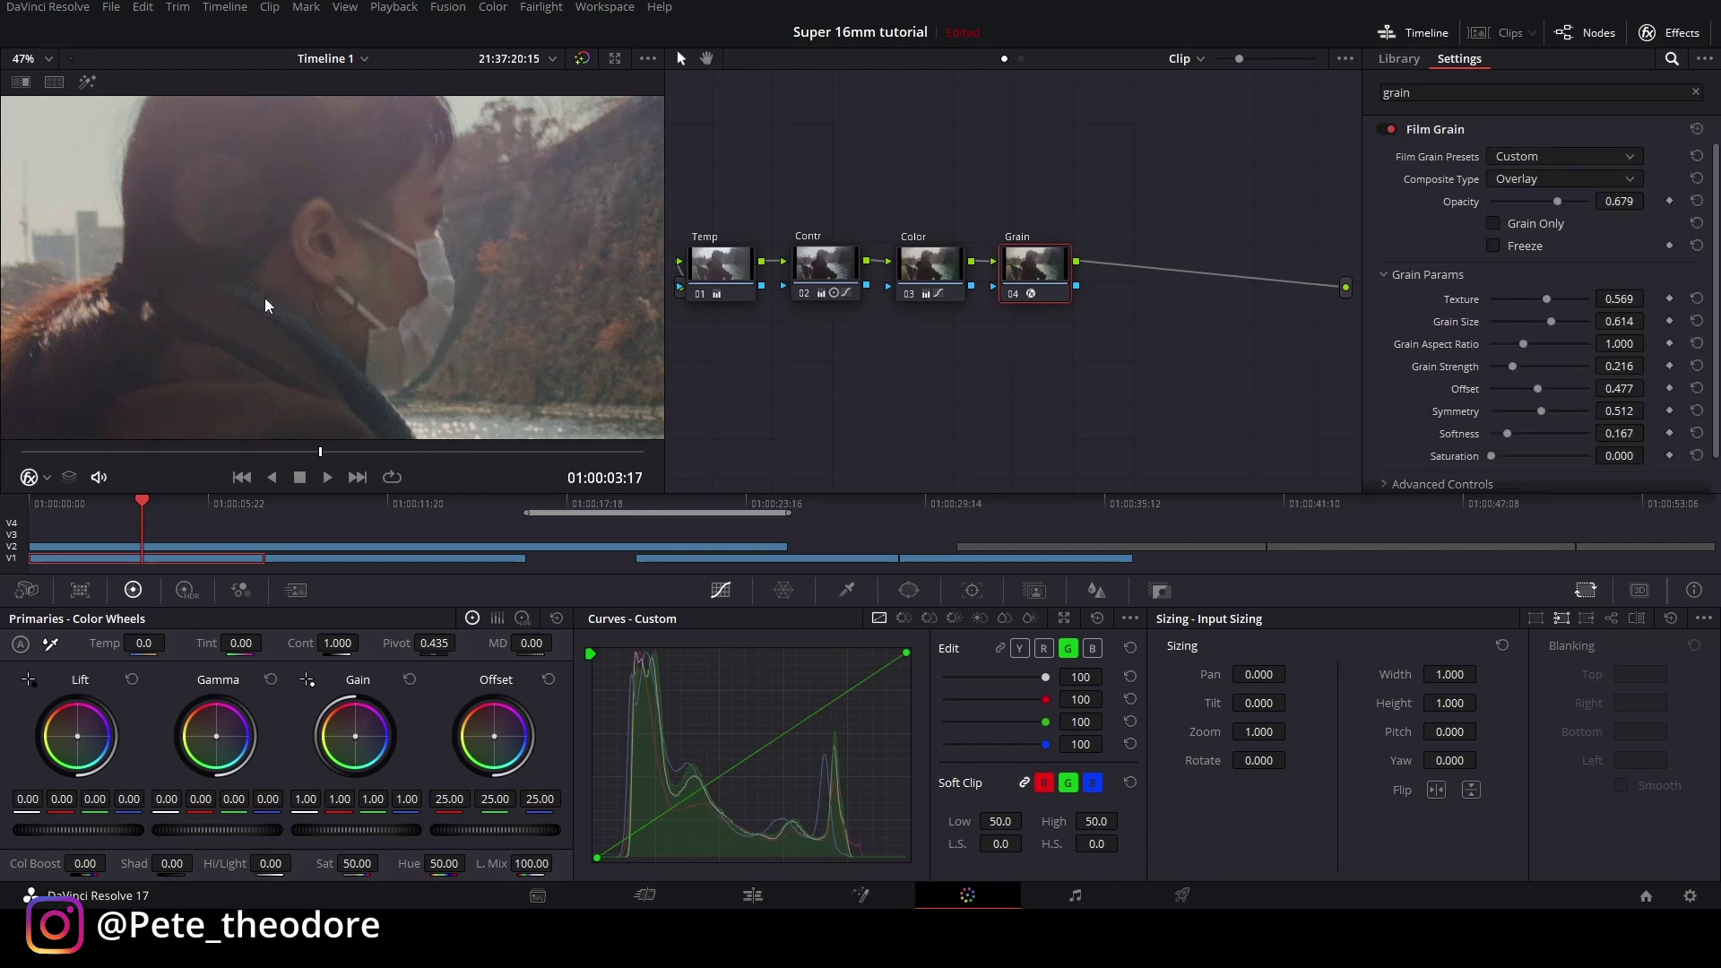
{"action": "key", "text": "shift+z"}
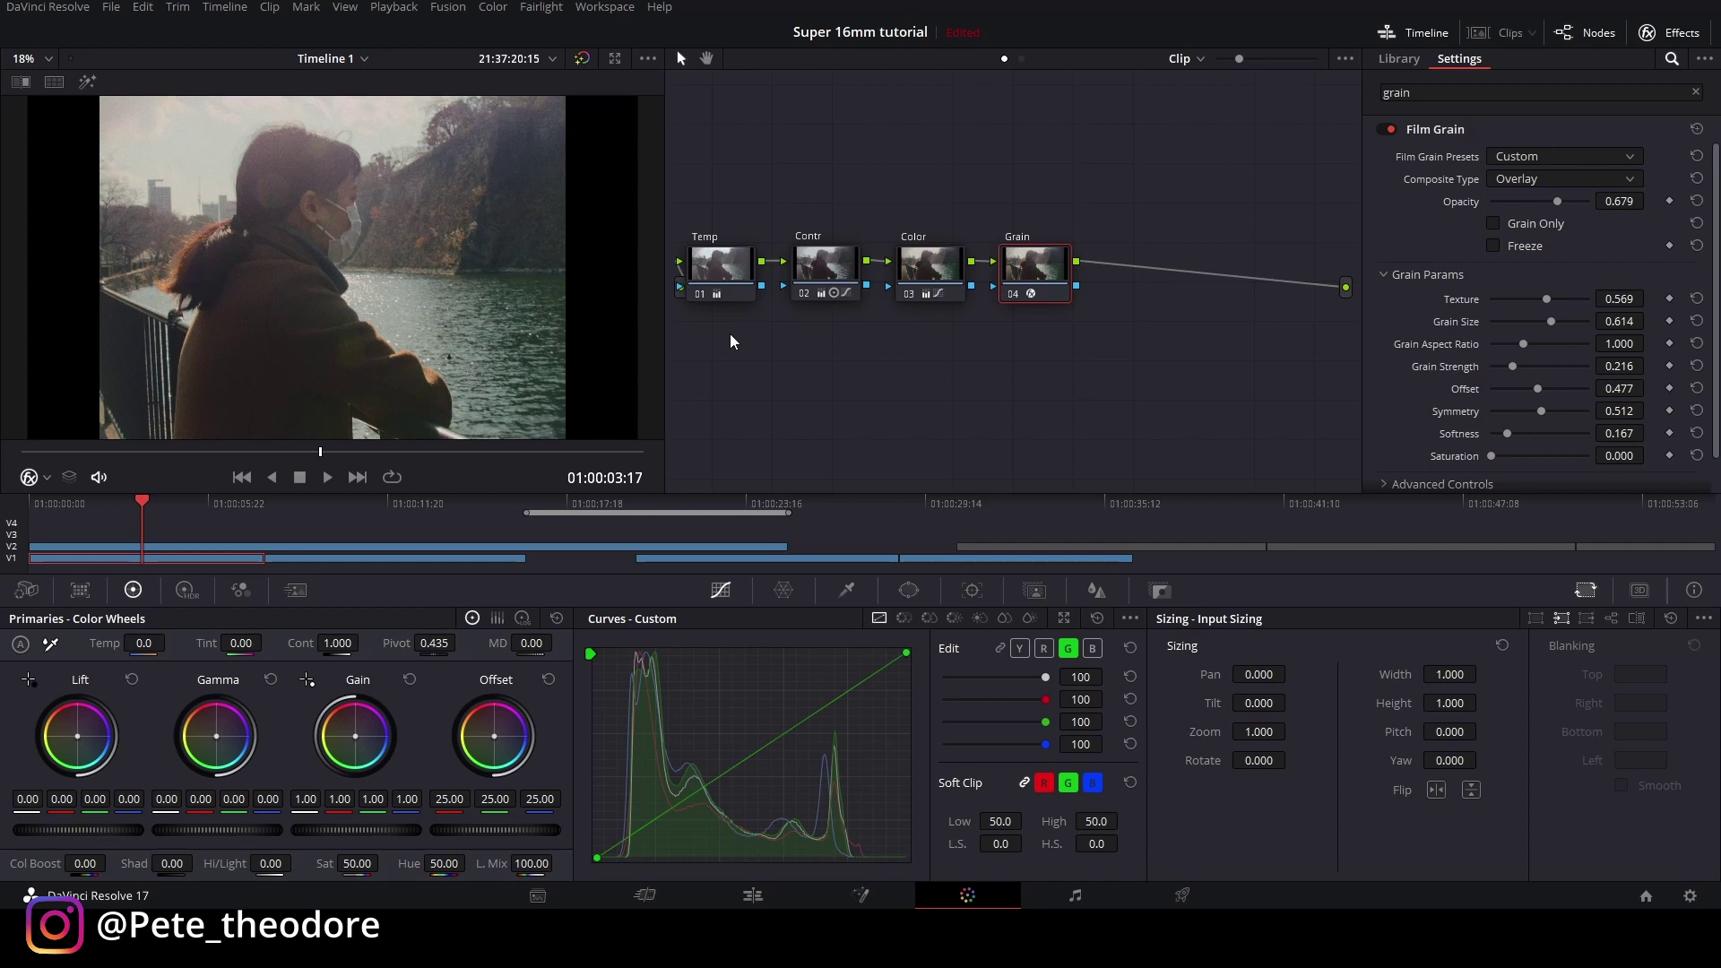
{"action": "left_click", "coordinate": [1682, 34]}
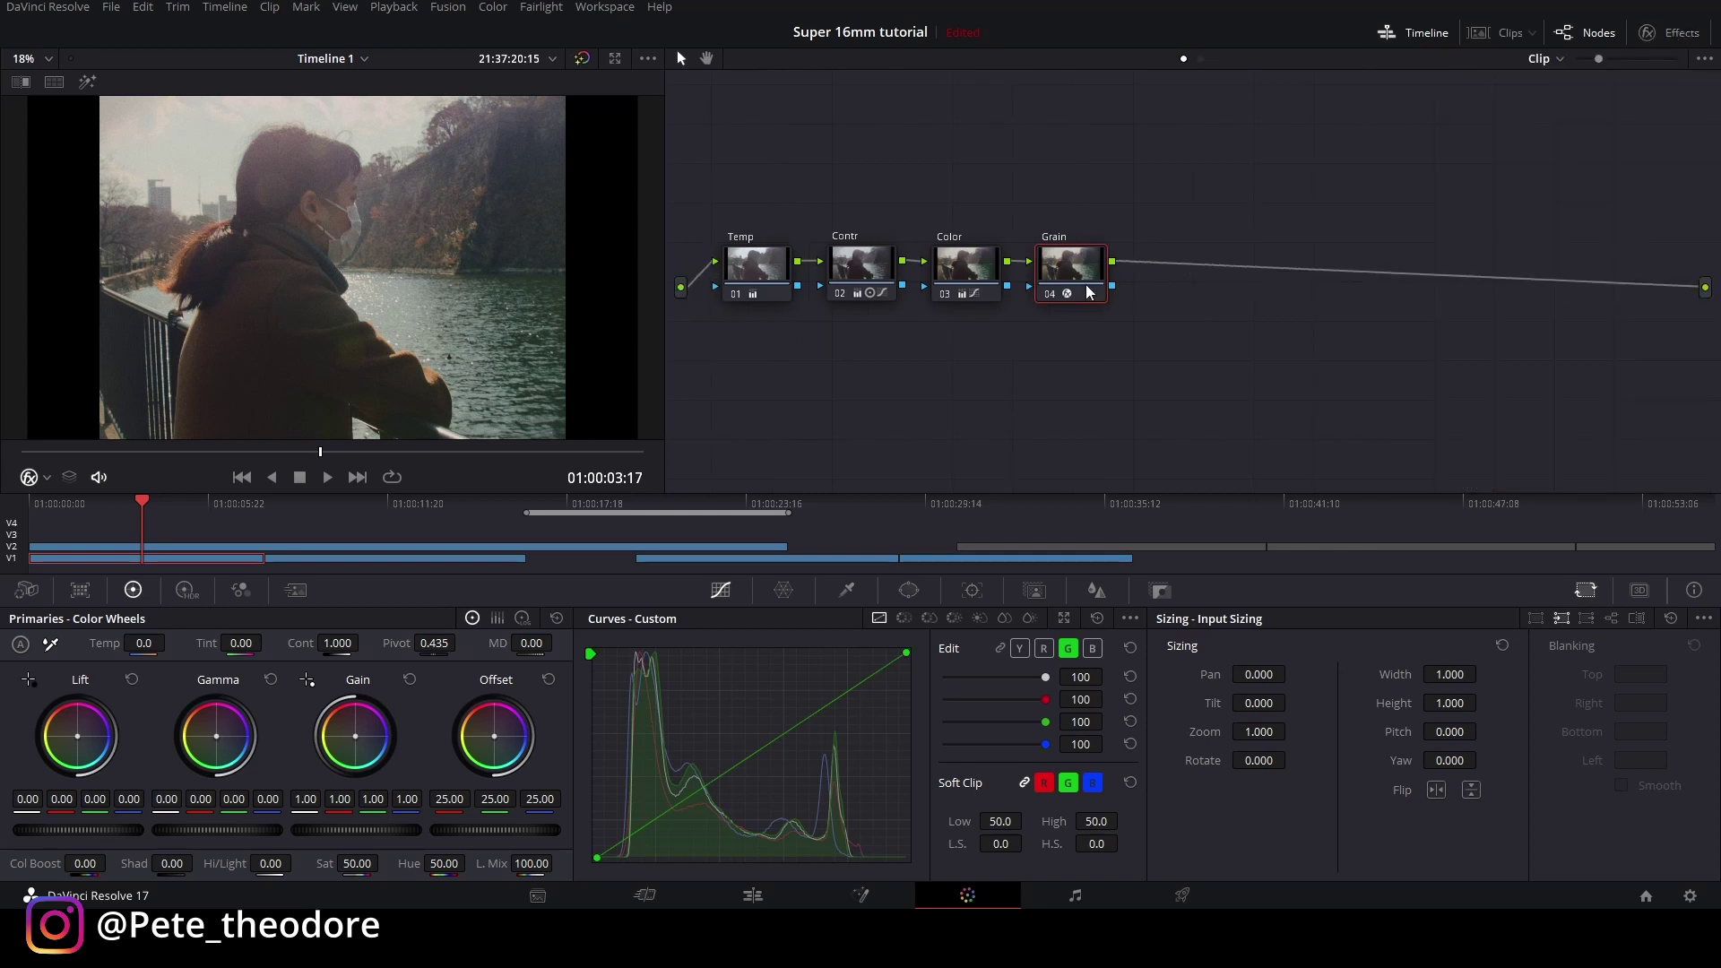
Step: Add a serial node after the Grain node and apply the Glow effect to it
{"action": "key", "text": "alt+s"}
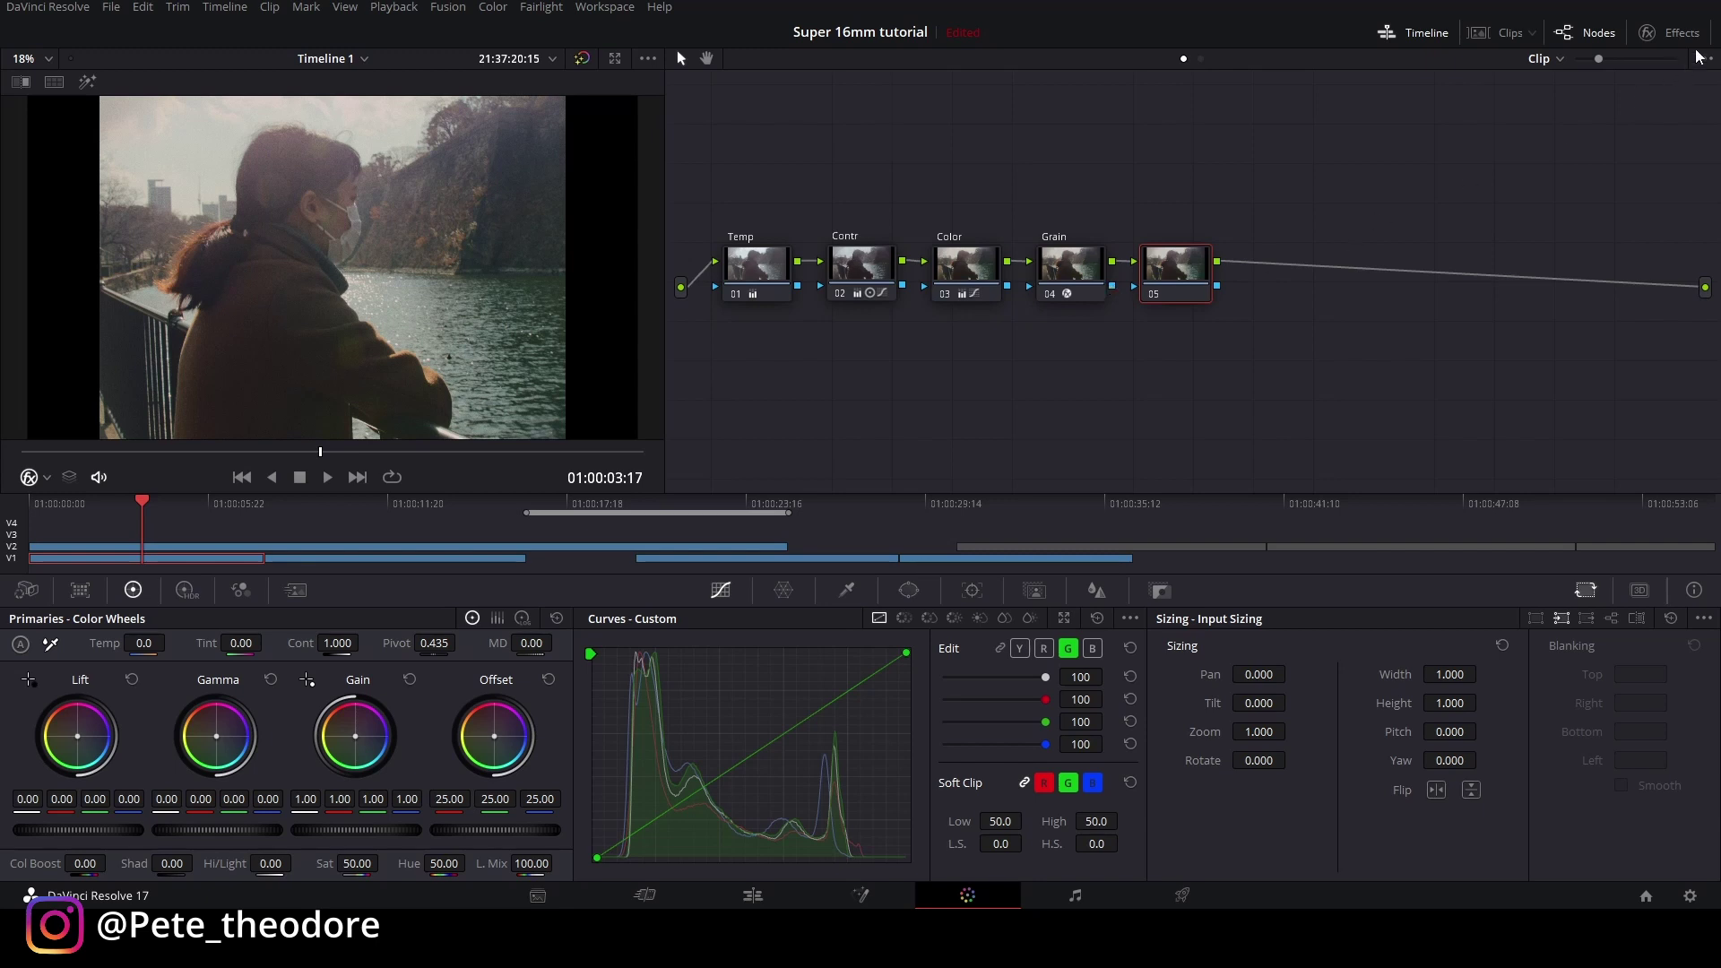
{"action": "left_click", "coordinate": [1670, 34]}
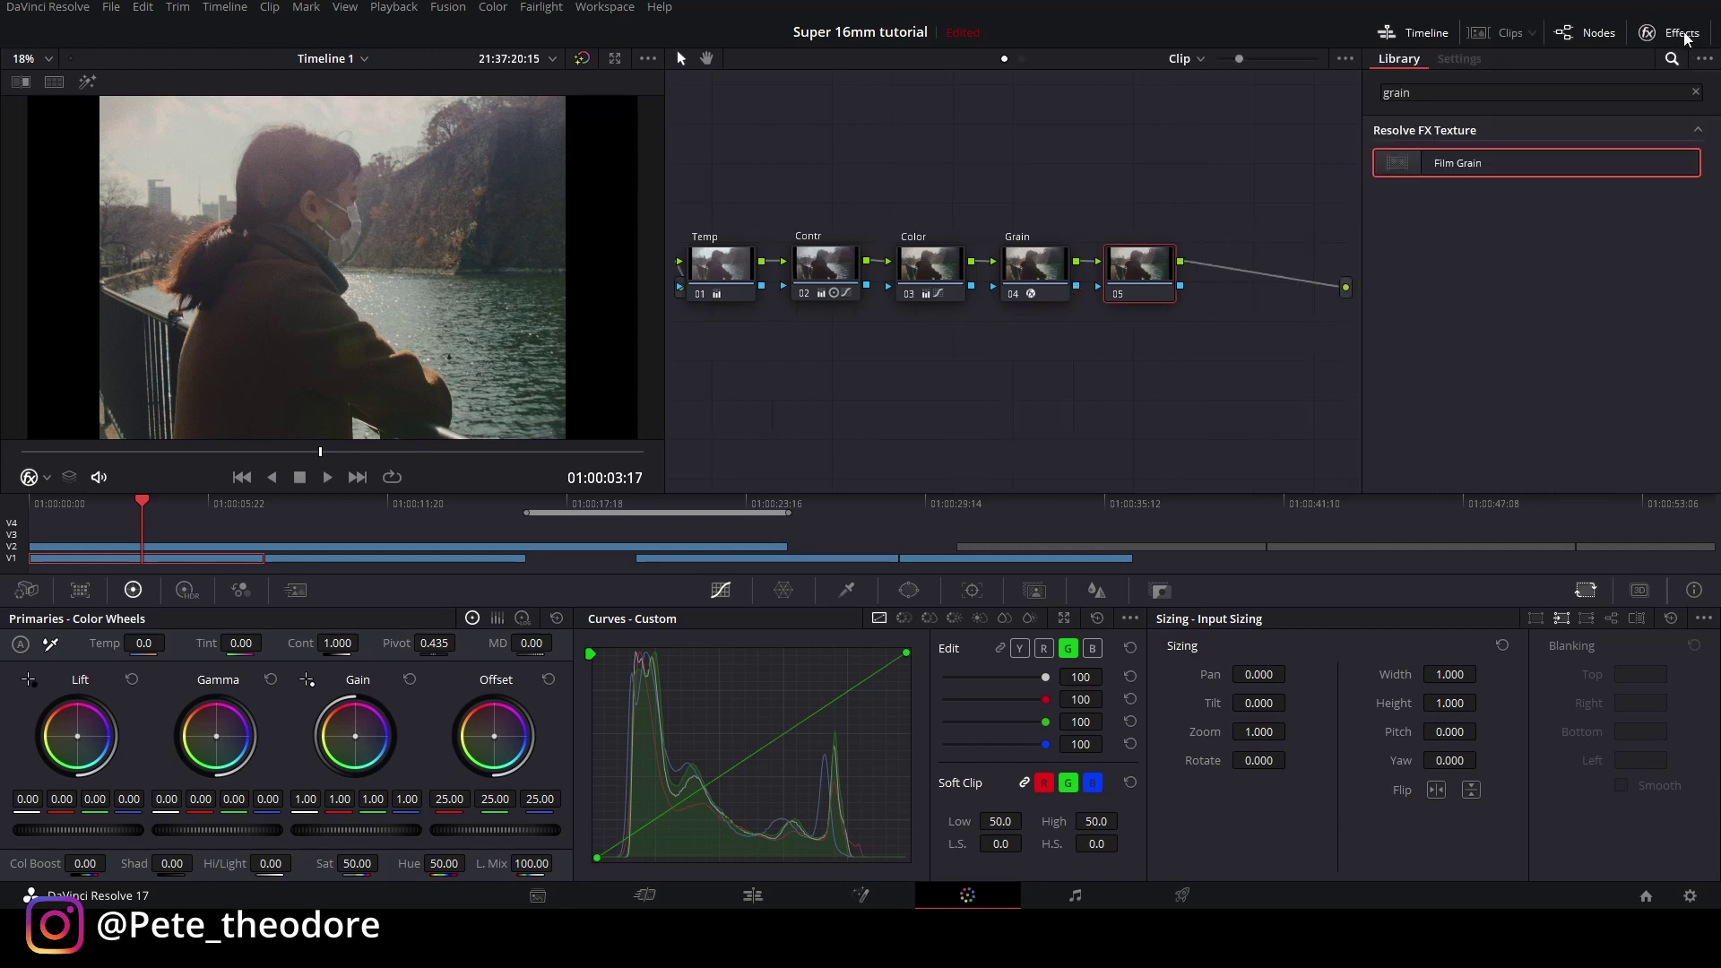
{"action": "left_click", "coordinate": [1695, 92]}
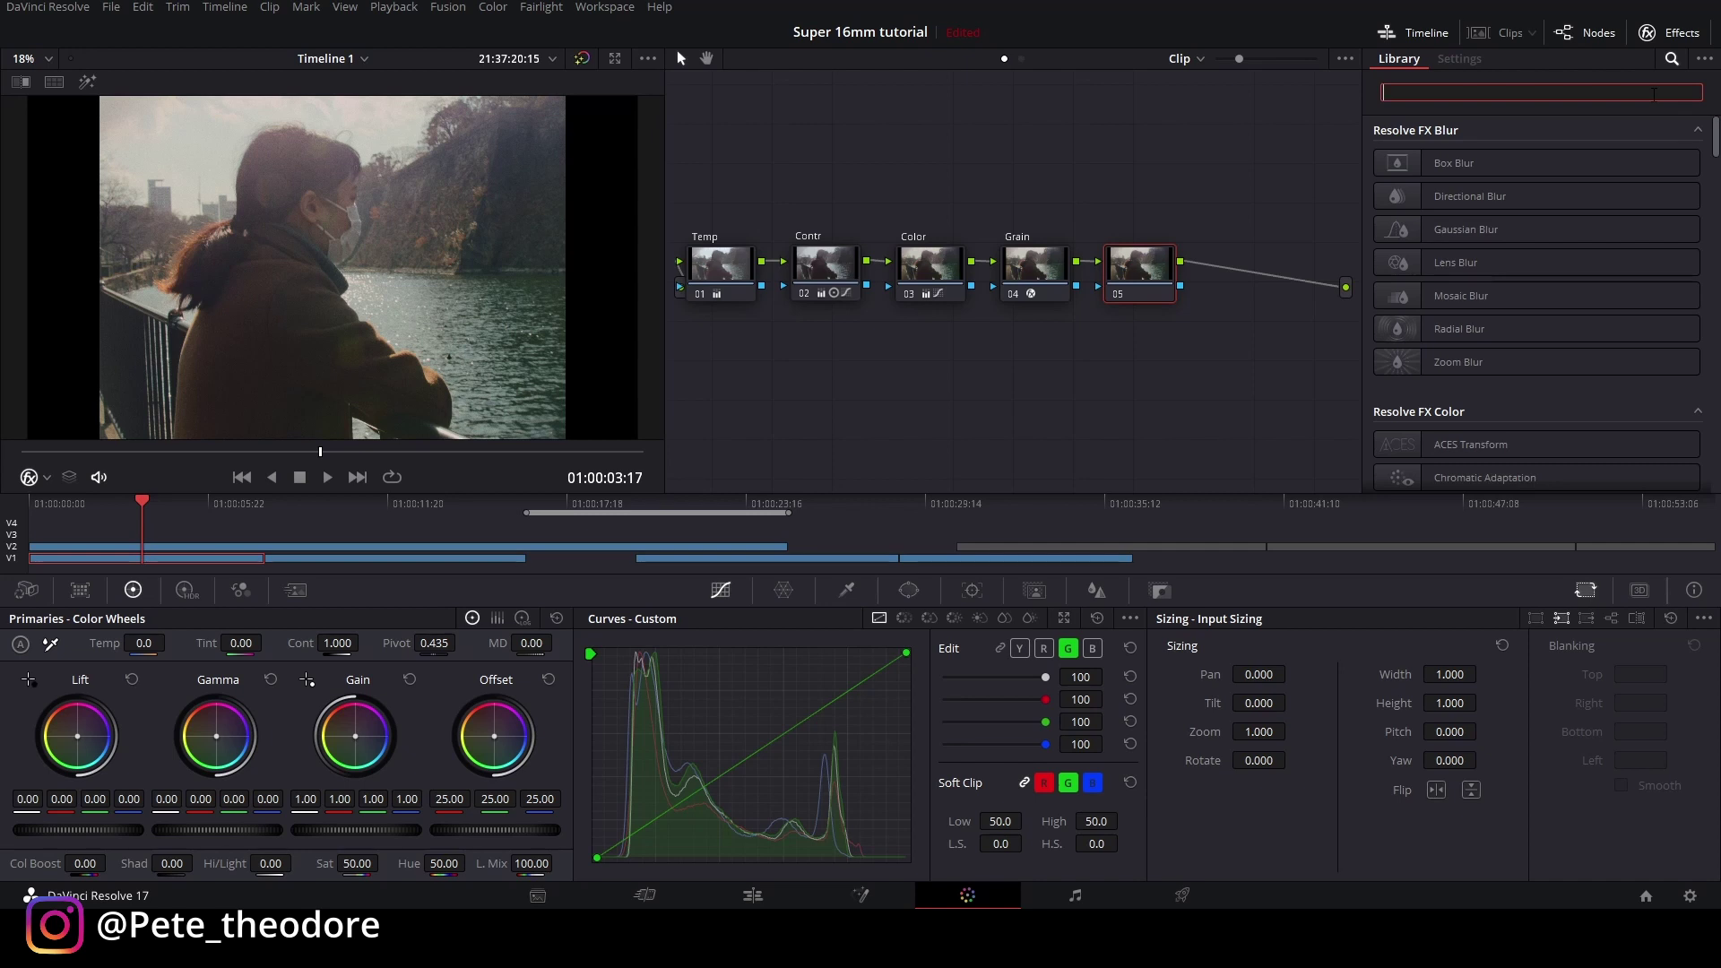
{"action": "type", "text": "glow"}
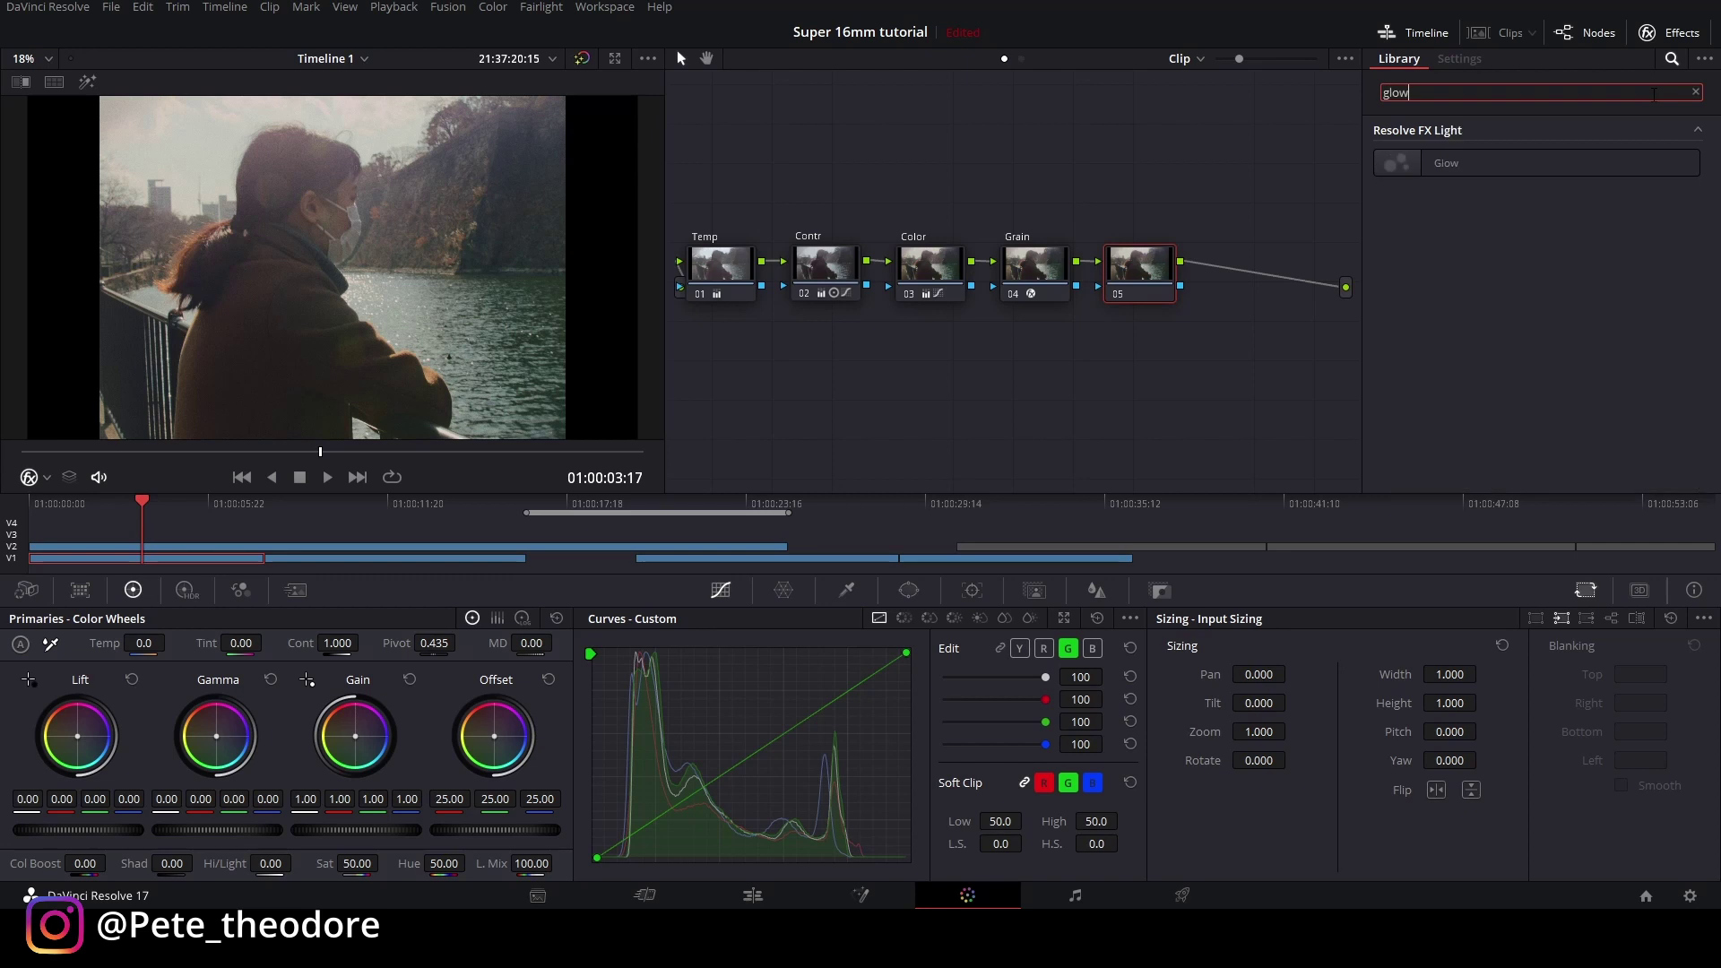
{"action": "left_click_drag", "start_coordinate": [1574, 164], "coordinate": [1145, 278]}
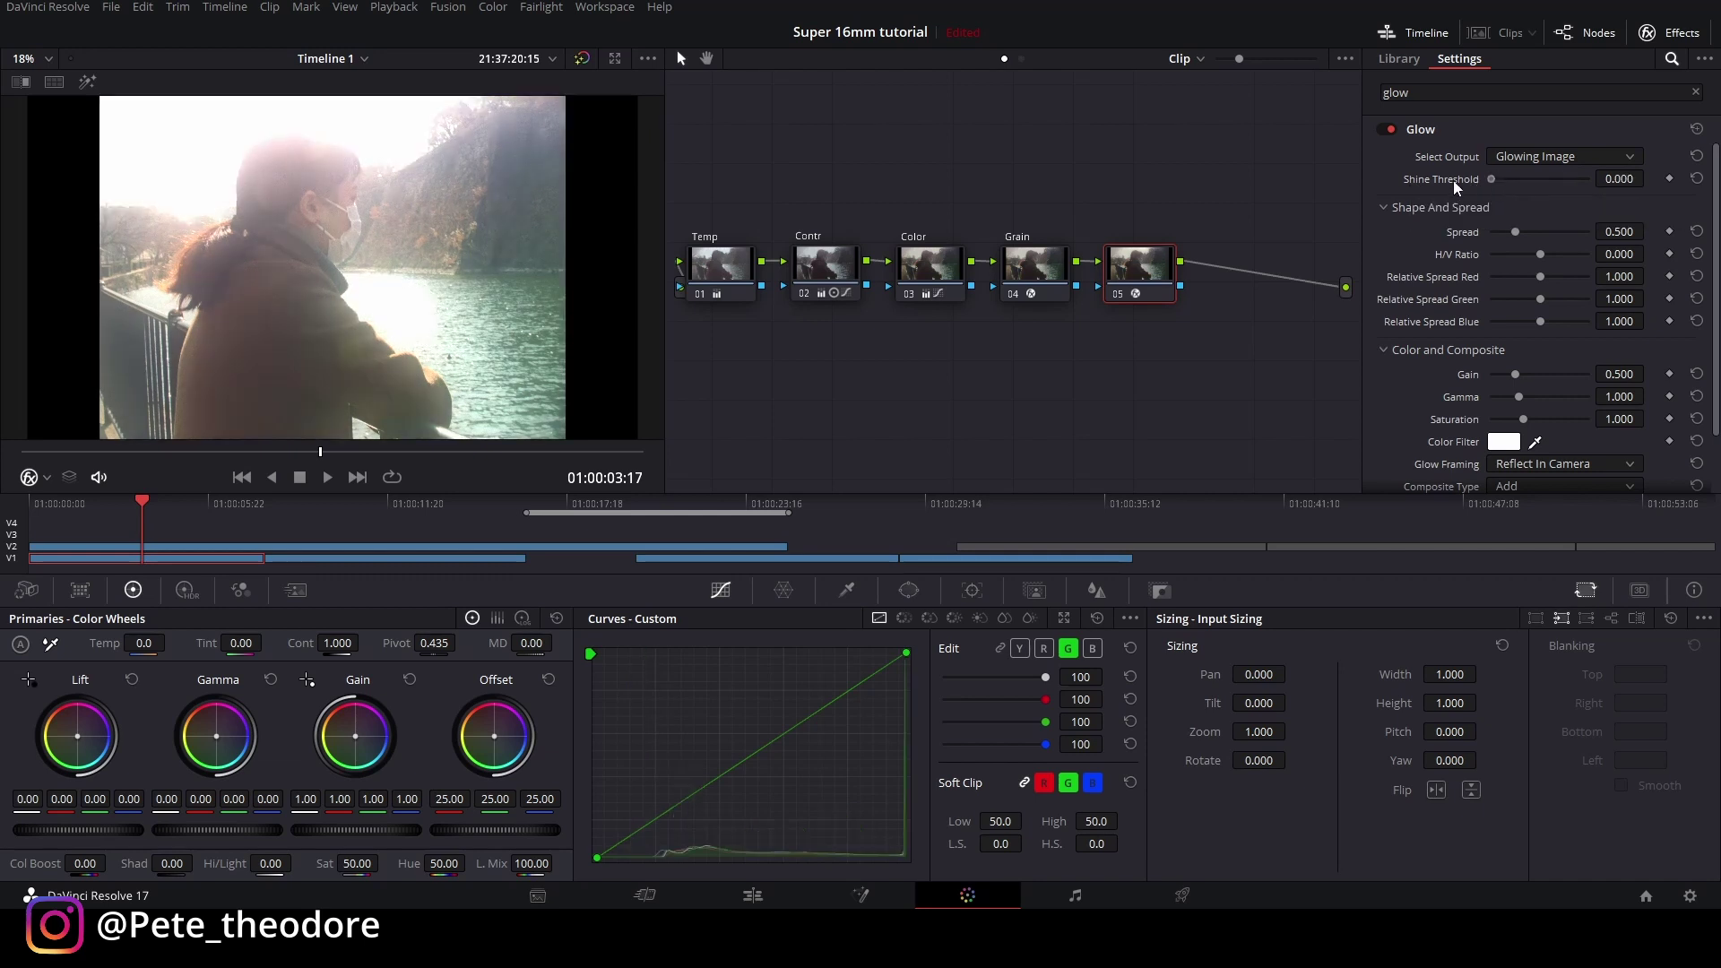
Step: Set the glow's composite type to Softlight and lower its opacity slightly
{"action": "scroll", "coordinate": [1412, 286], "scroll_direction": "down", "scroll_amount": 2}
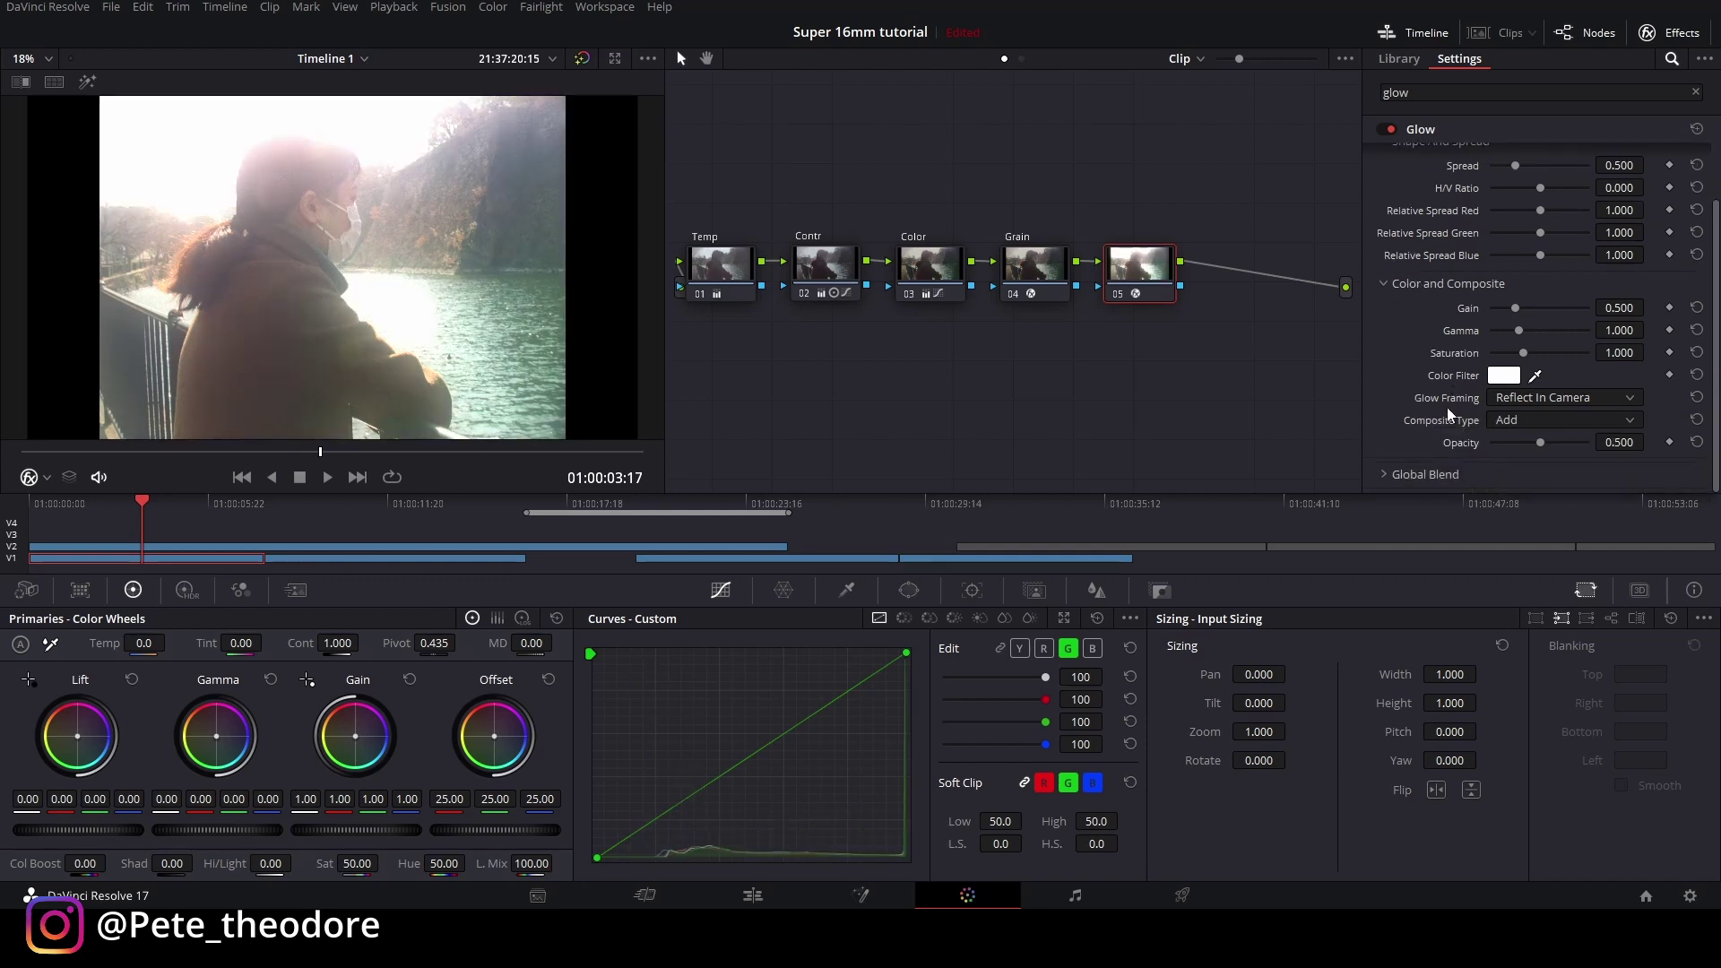
{"action": "left_click", "coordinate": [1495, 420]}
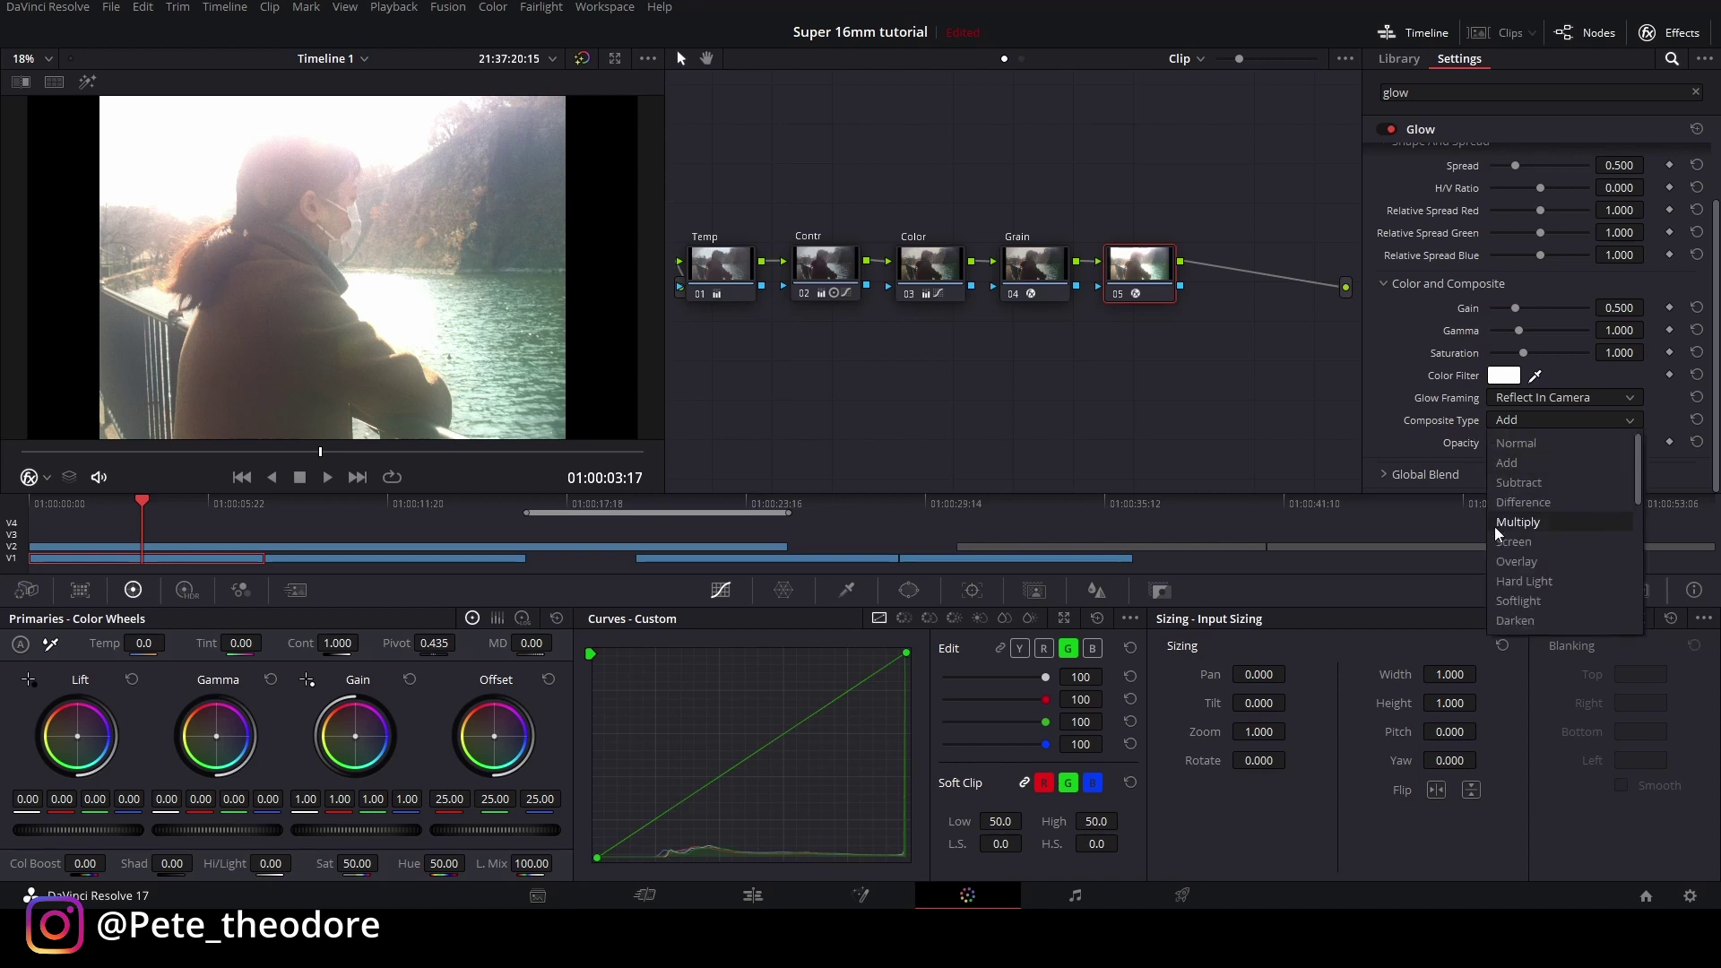
{"action": "left_click", "coordinate": [1517, 600]}
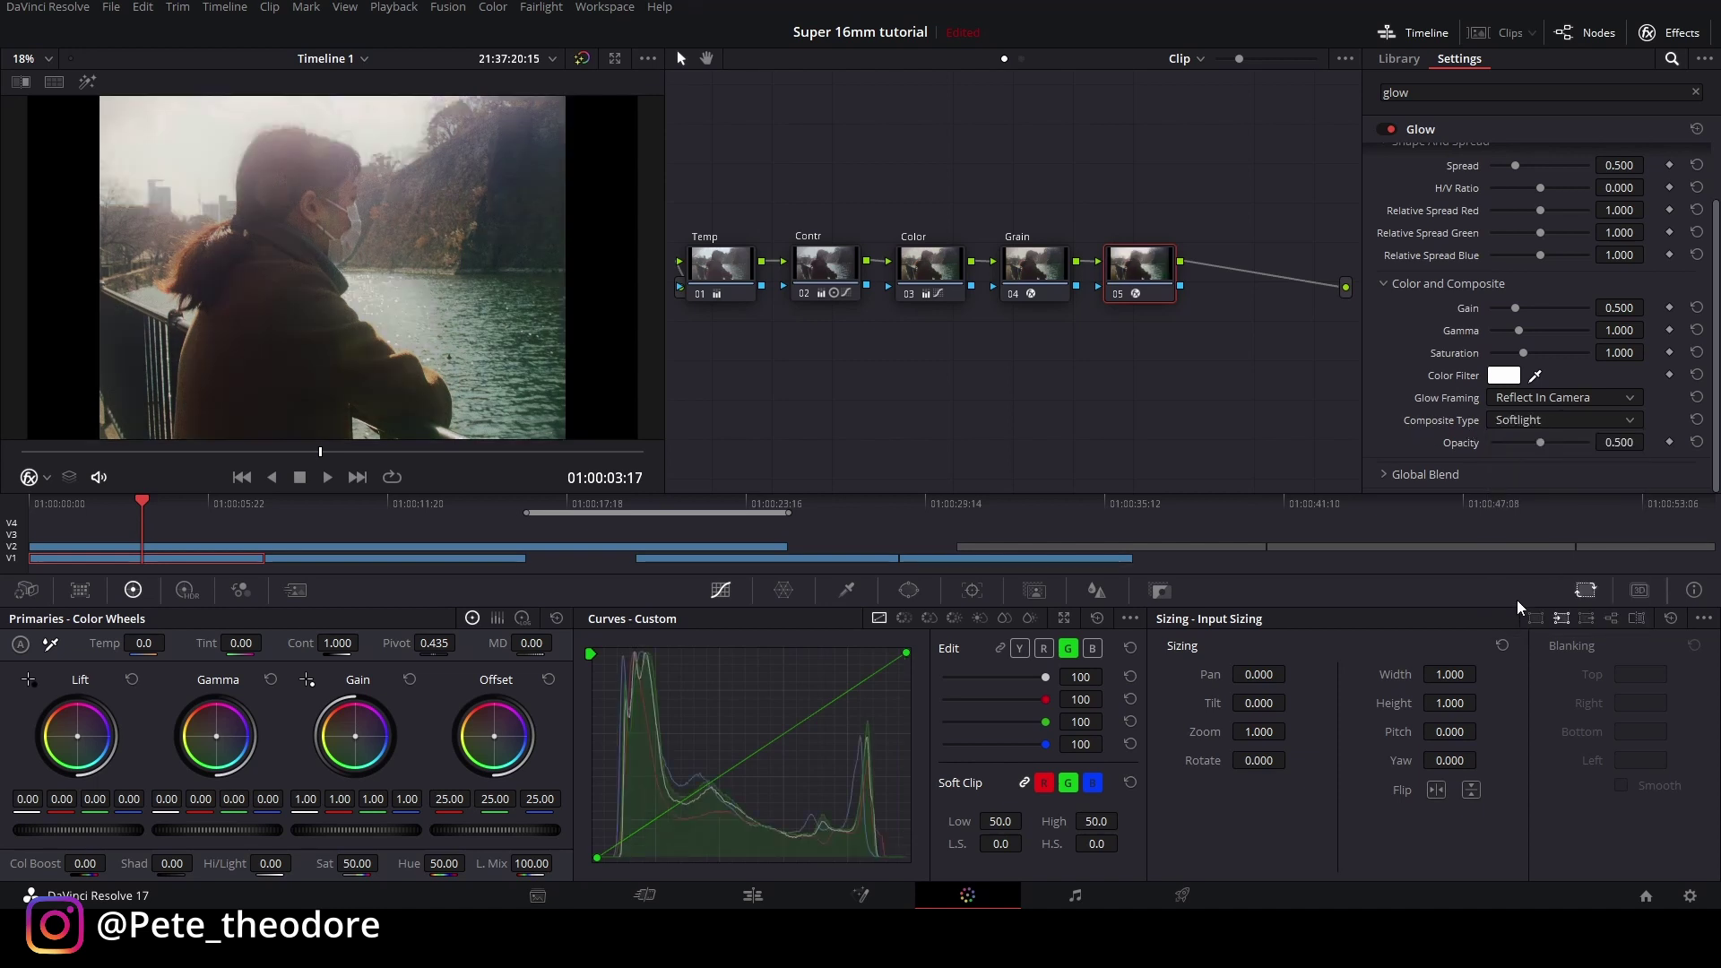
{"action": "left_click_drag", "start_coordinate": [1540, 443], "coordinate": [1529, 441]}
Step: Set the glow's gain to 0.569 and spread to 1.394, and compare the image with the glow off and on
{"action": "scroll", "coordinate": [1419, 405], "scroll_direction": "up", "scroll_amount": 2}
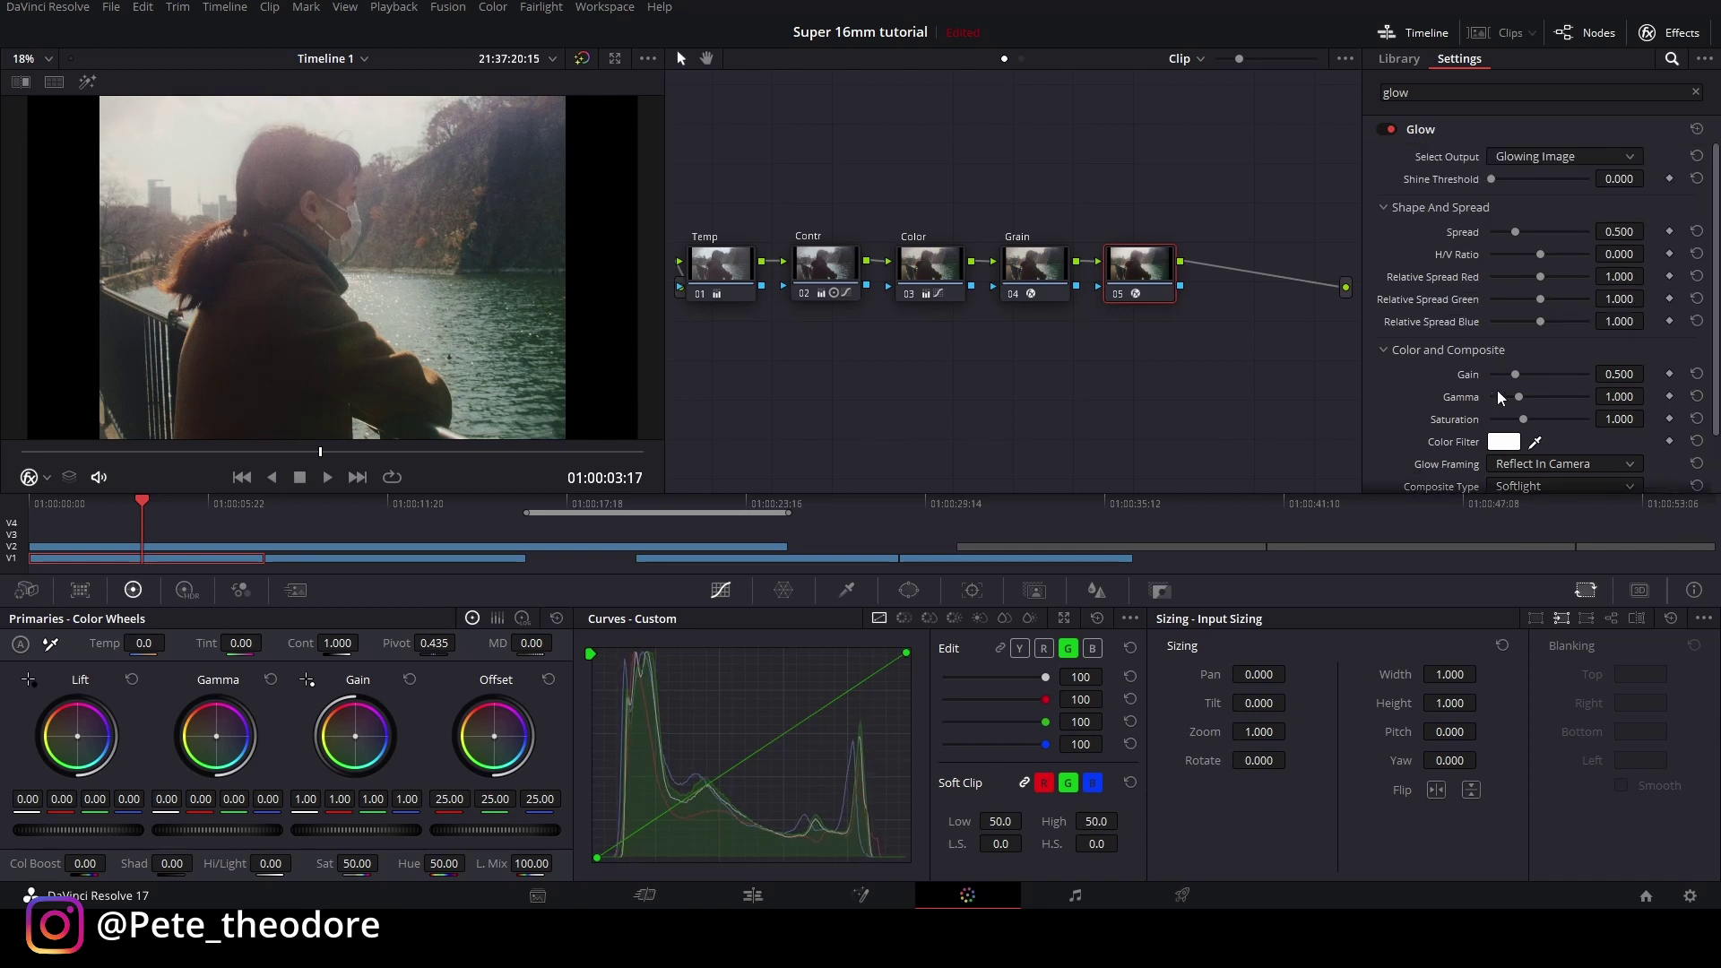
{"action": "left_click_drag", "start_coordinate": [1518, 375], "coordinate": [1518, 374]}
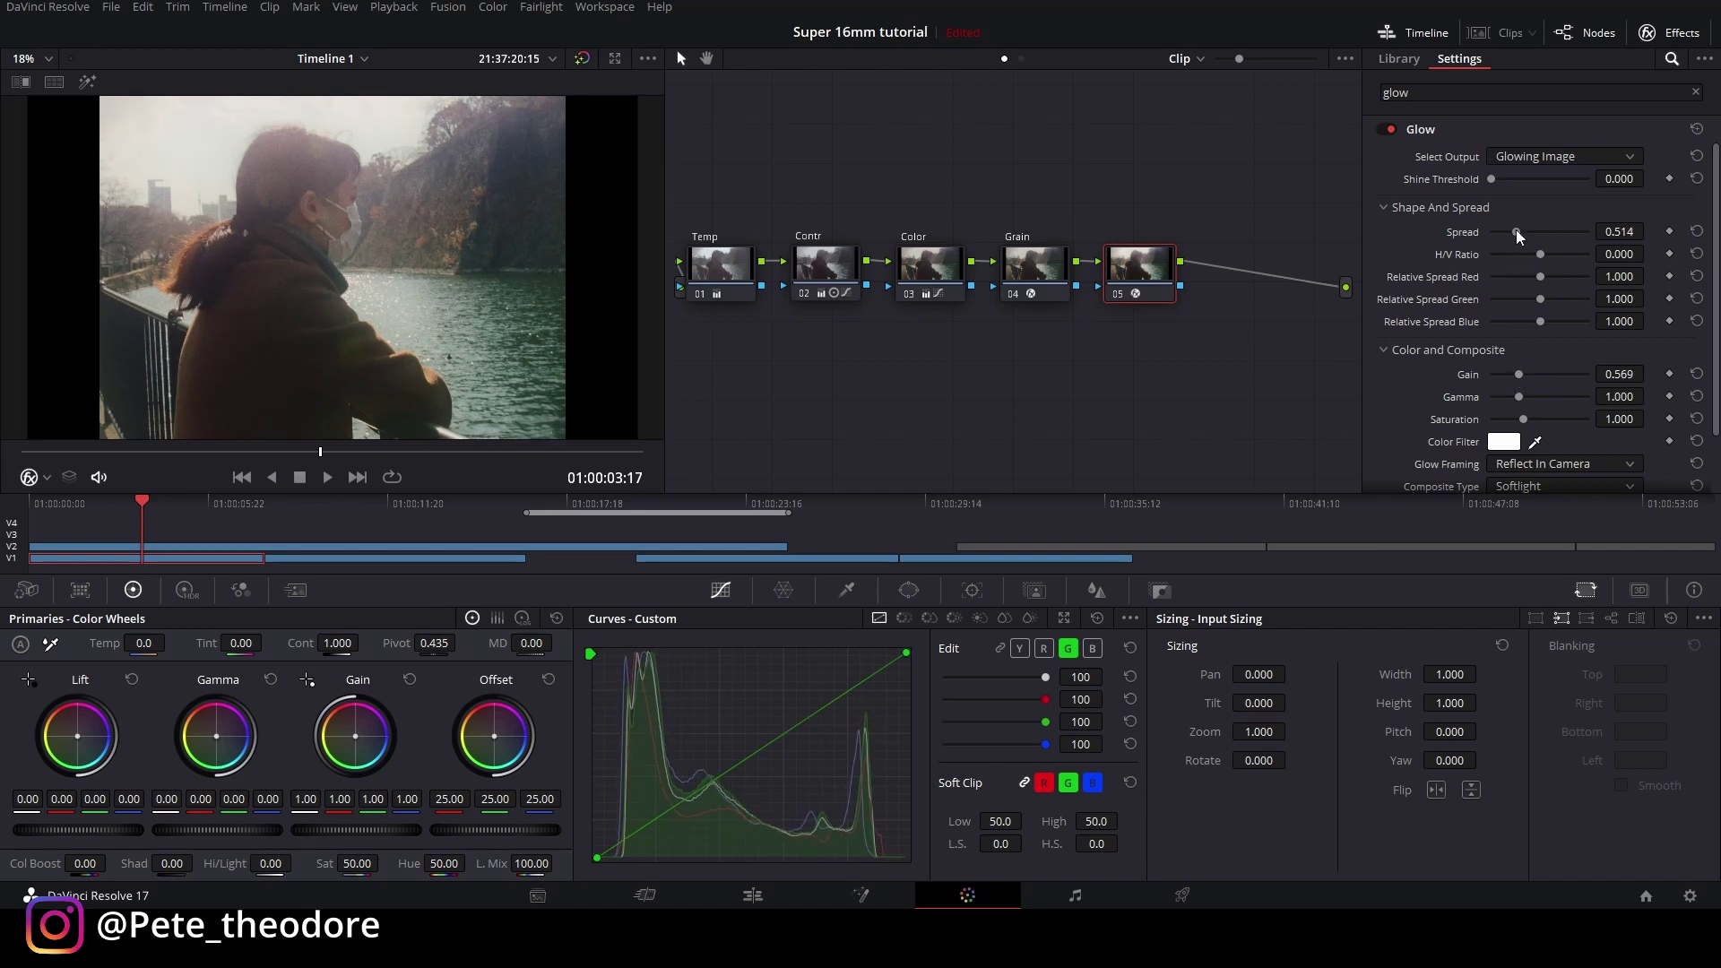
{"action": "mouse_move", "coordinate": [1515, 229]}
{"action": "left_mouse_down"}
{"action": "mouse_move", "coordinate": [1558, 239]}
{"action": "mouse_move", "coordinate": [1449, 235]}
{"action": "mouse_move", "coordinate": [1545, 240]}
{"action": "mouse_move", "coordinate": [1506, 244]}
{"action": "left_mouse_up"}
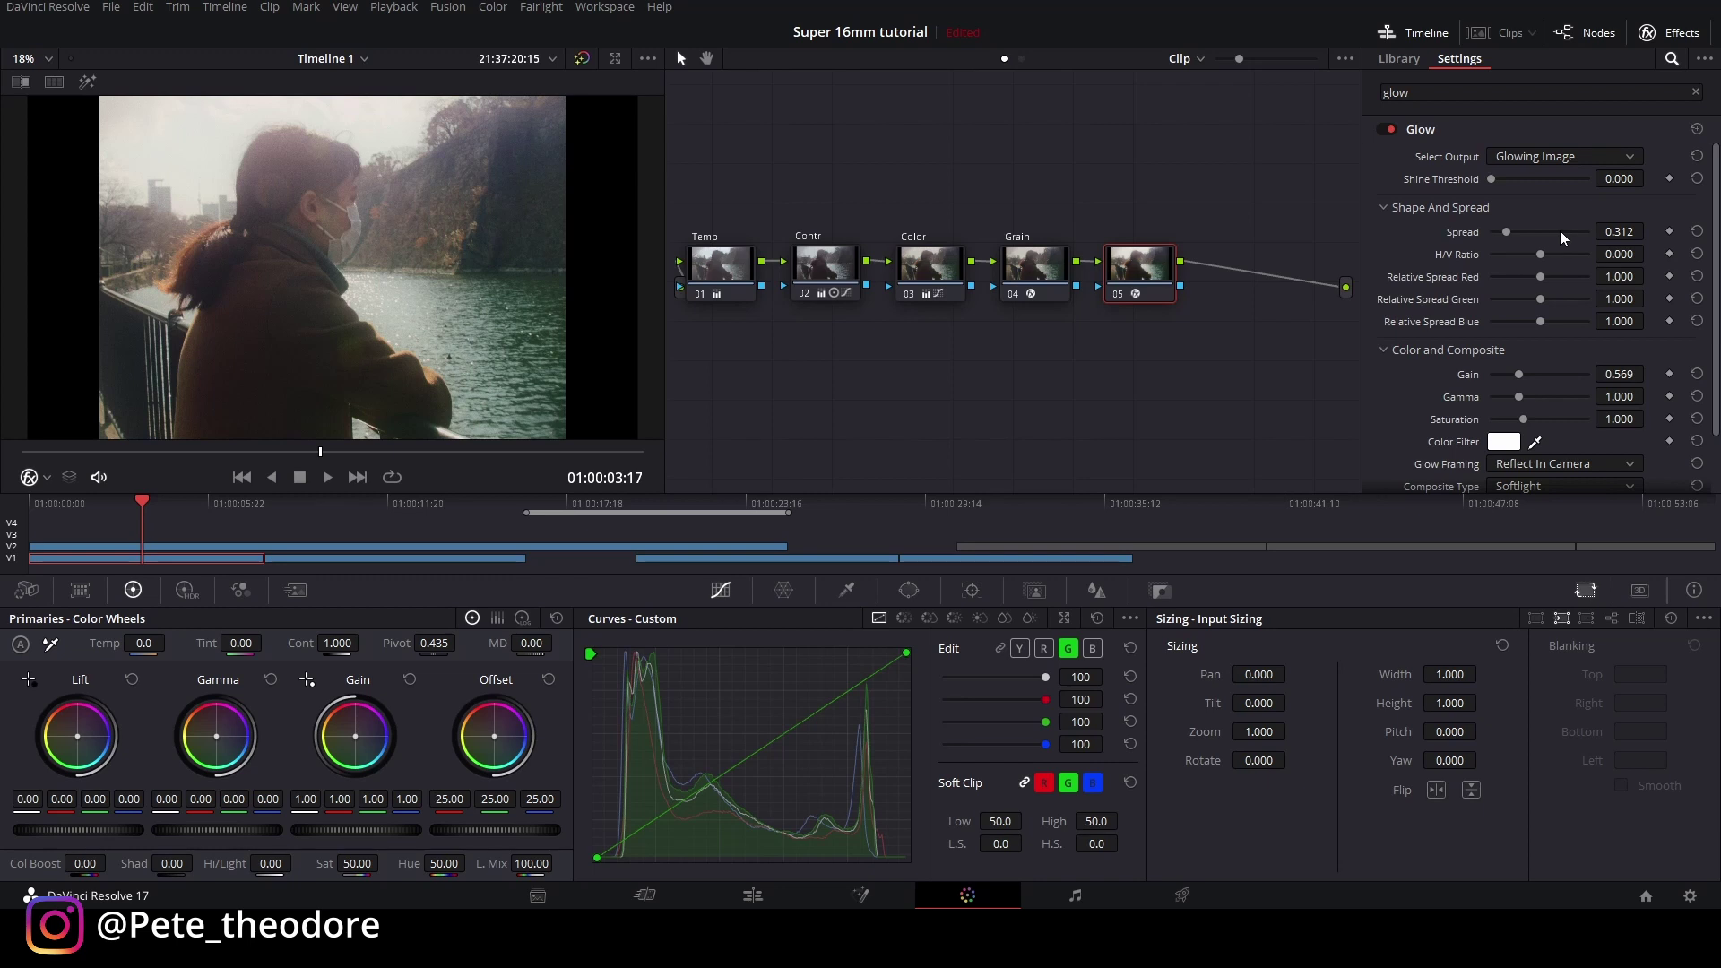
{"action": "left_click_drag", "start_coordinate": [1563, 231], "coordinate": [1557, 229]}
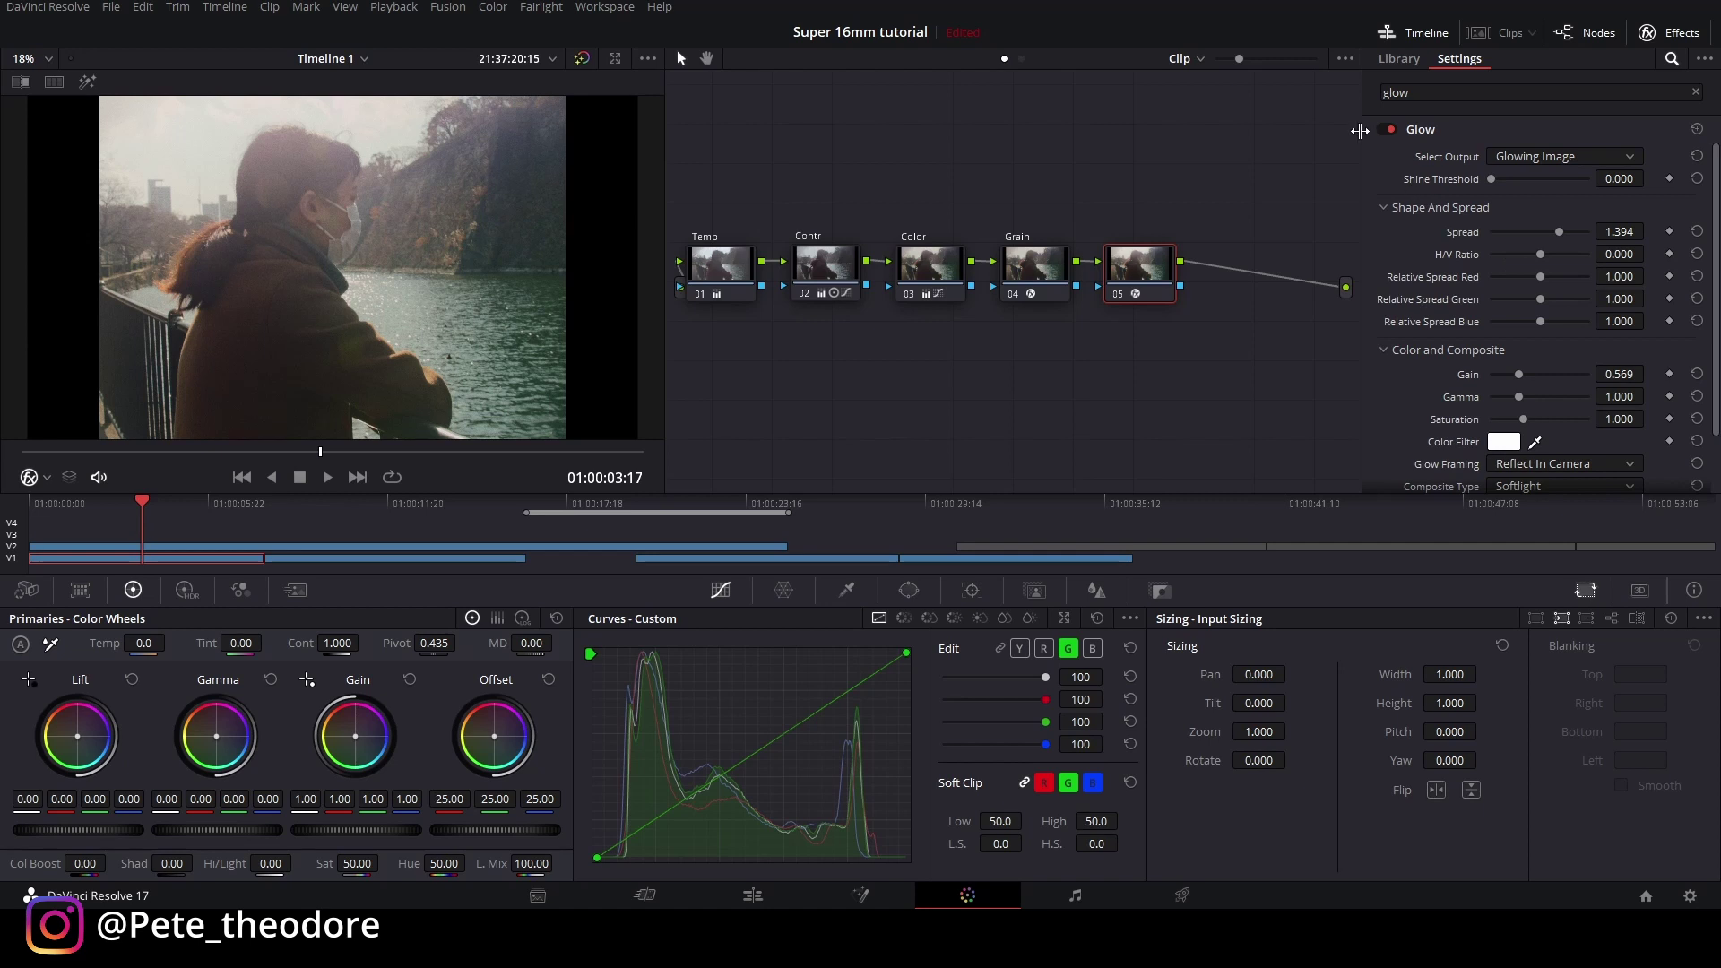
{"action": "left_click", "coordinate": [1387, 129]}
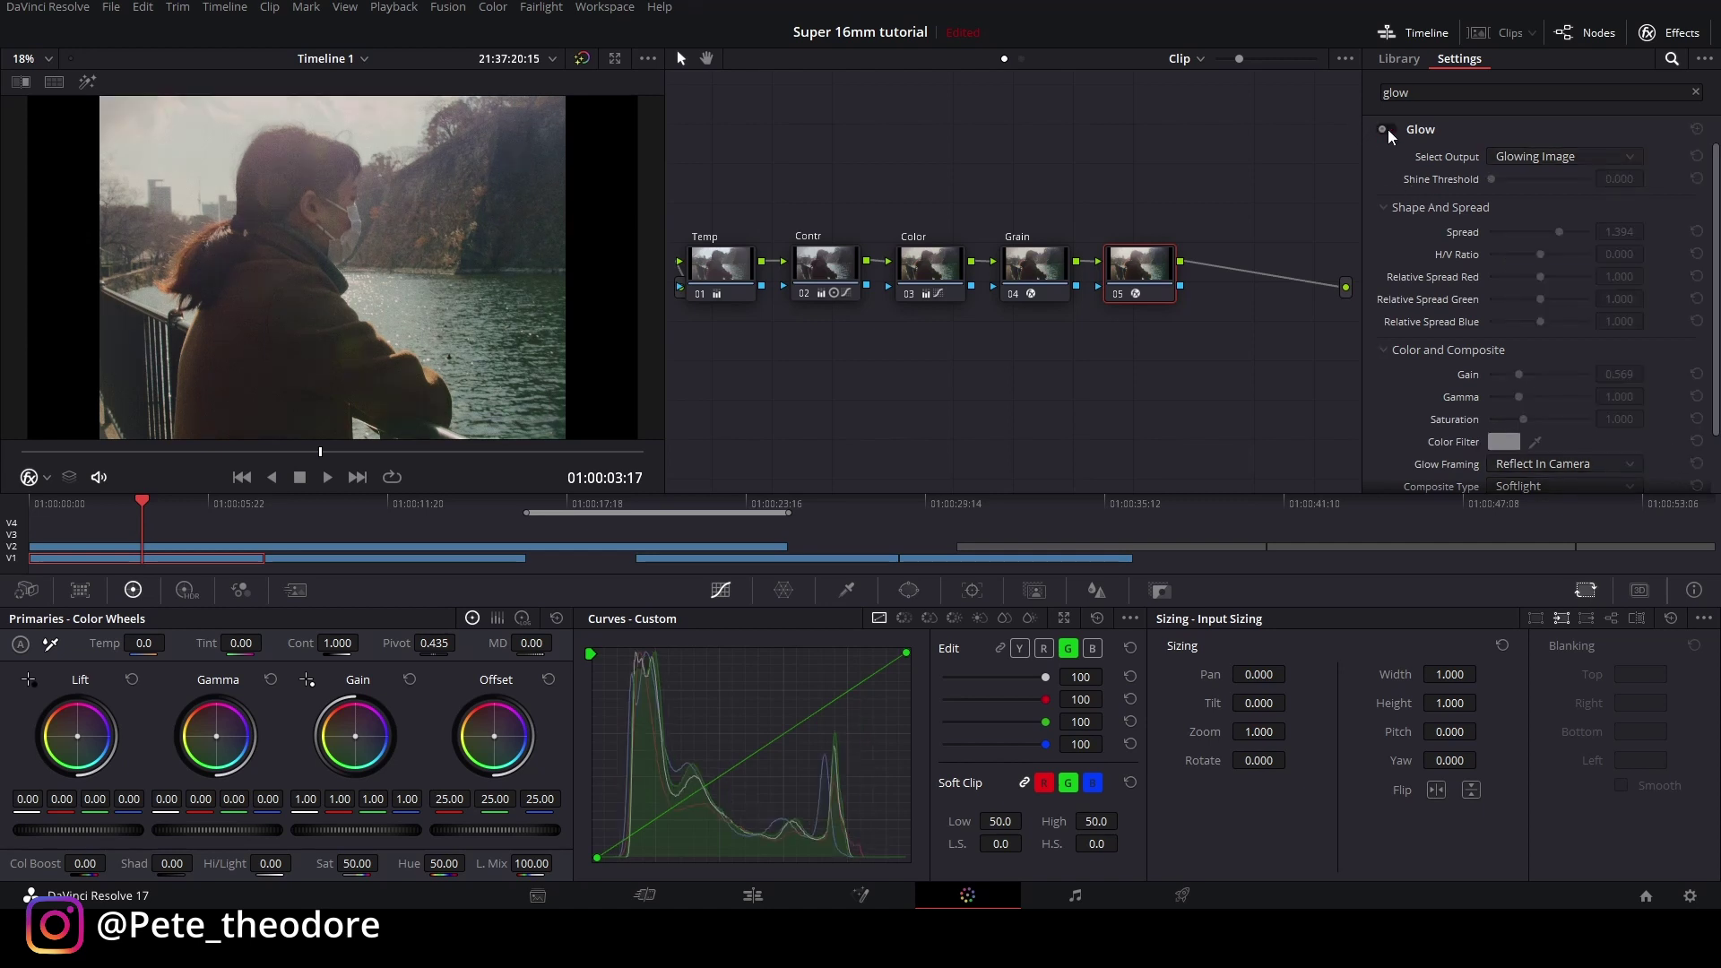
{"action": "left_click", "coordinate": [1387, 129]}
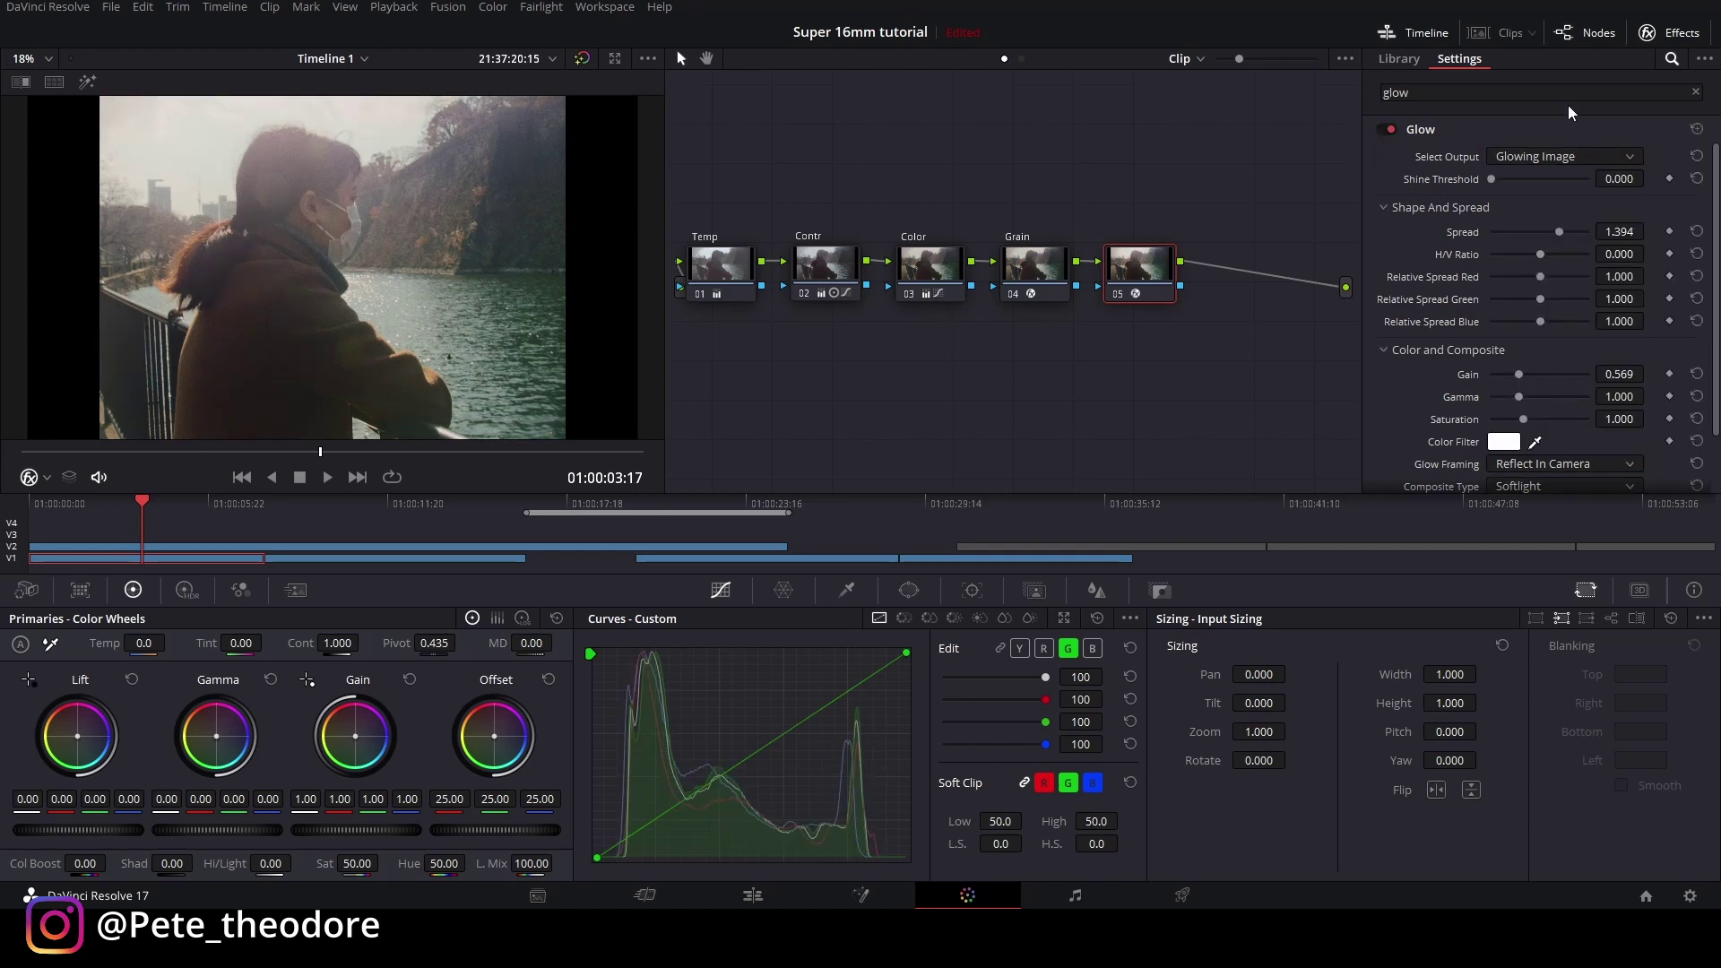
Step: Close the effects library and label the fifth node Glow
{"action": "left_click", "coordinate": [1669, 32]}
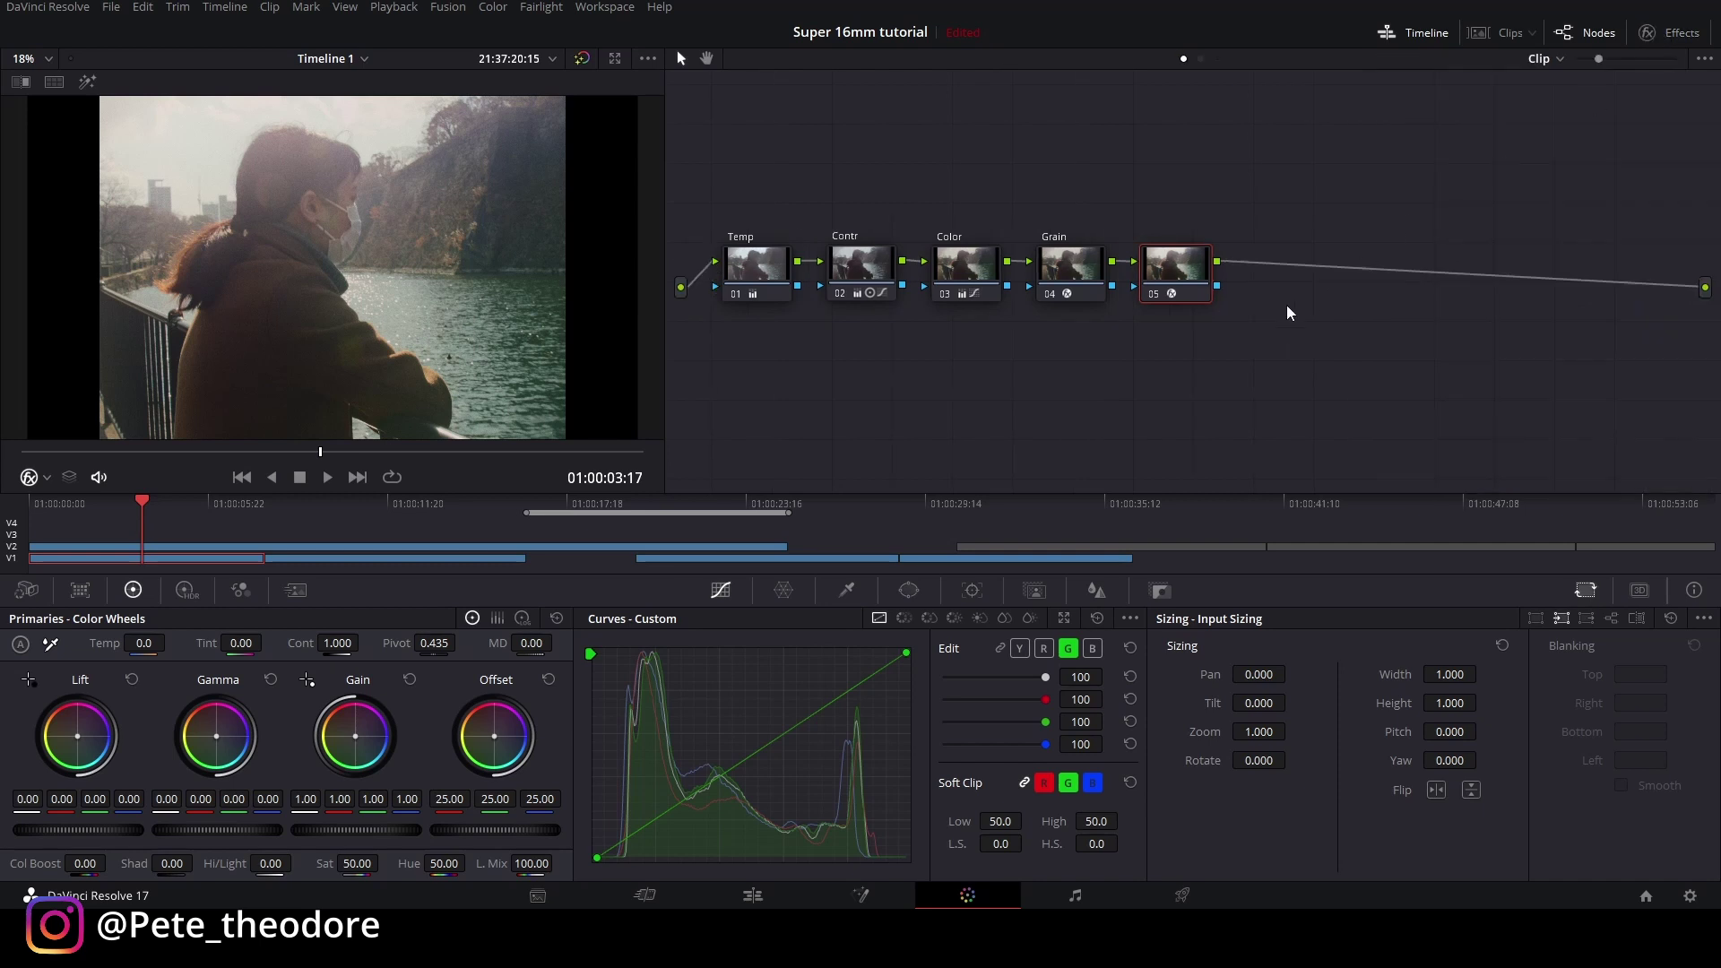
{"action": "right_click", "coordinate": [1186, 280]}
{"action": "left_click", "coordinate": [1215, 312]}
{"action": "type", "text": "Glow"}
{"action": "key", "text": "Return"}
Step: Disable all nodes to view the ungraded clip, and re-enable the Contr and Color nodes one at a time to review their effect
{"action": "key", "text": "shift+d"}
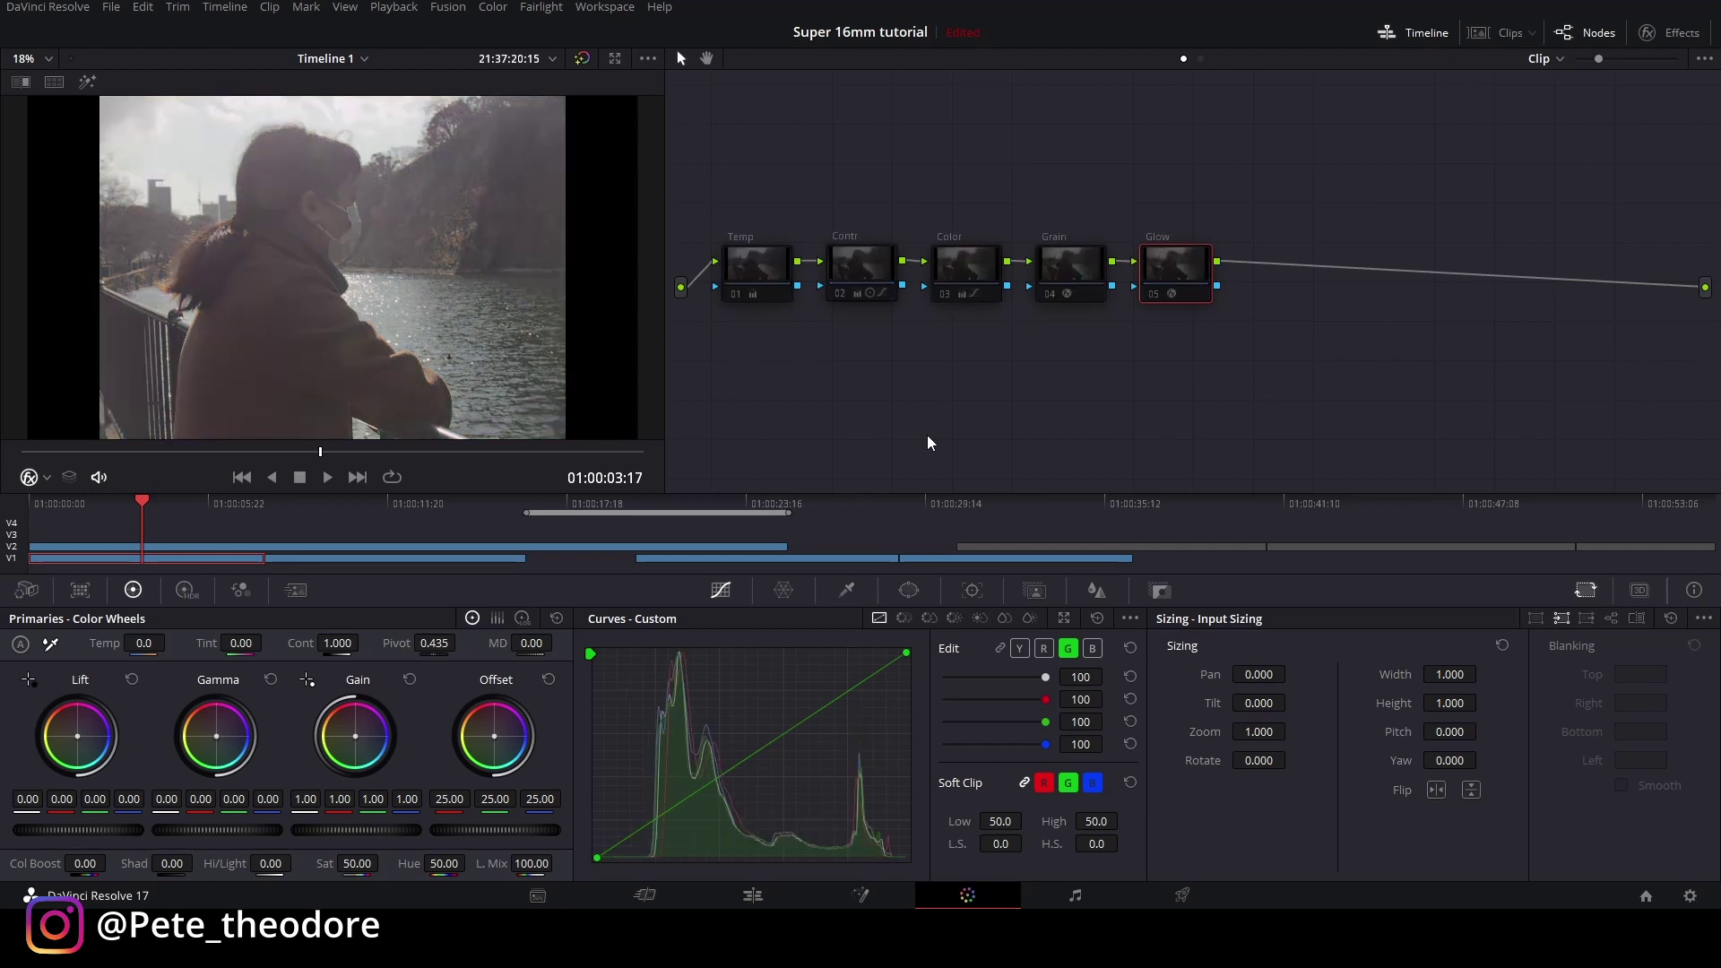
{"action": "left_click", "coordinate": [858, 276]}
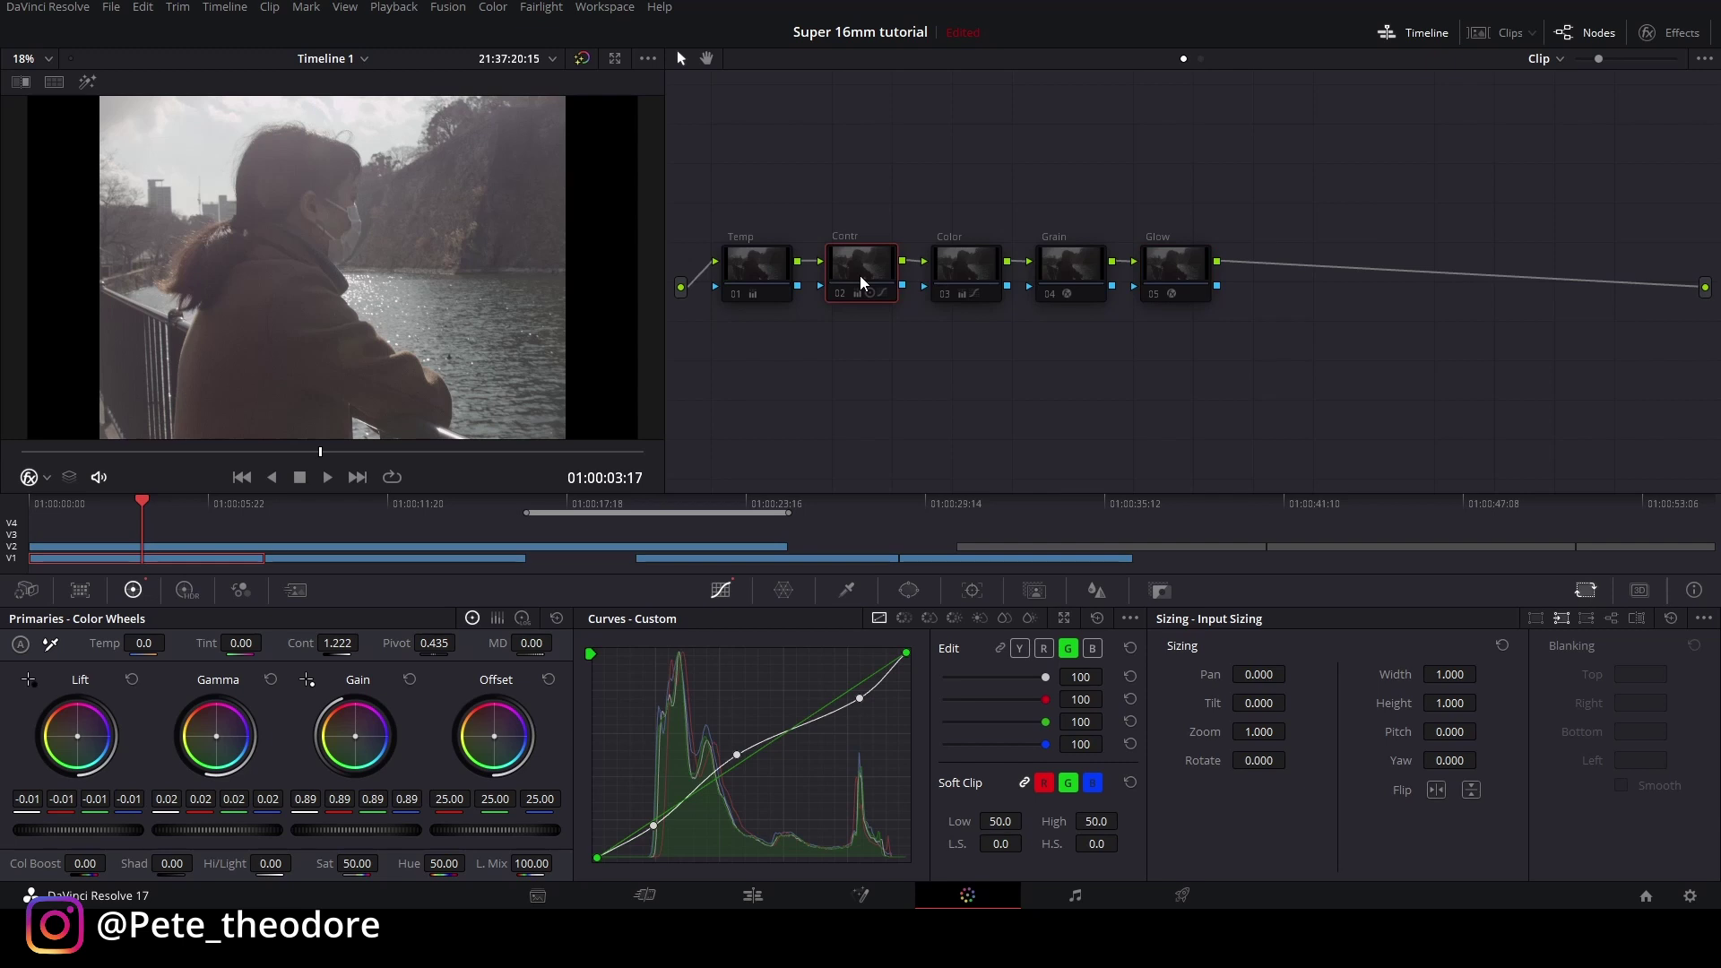
{"action": "key", "text": "ctrl+d"}
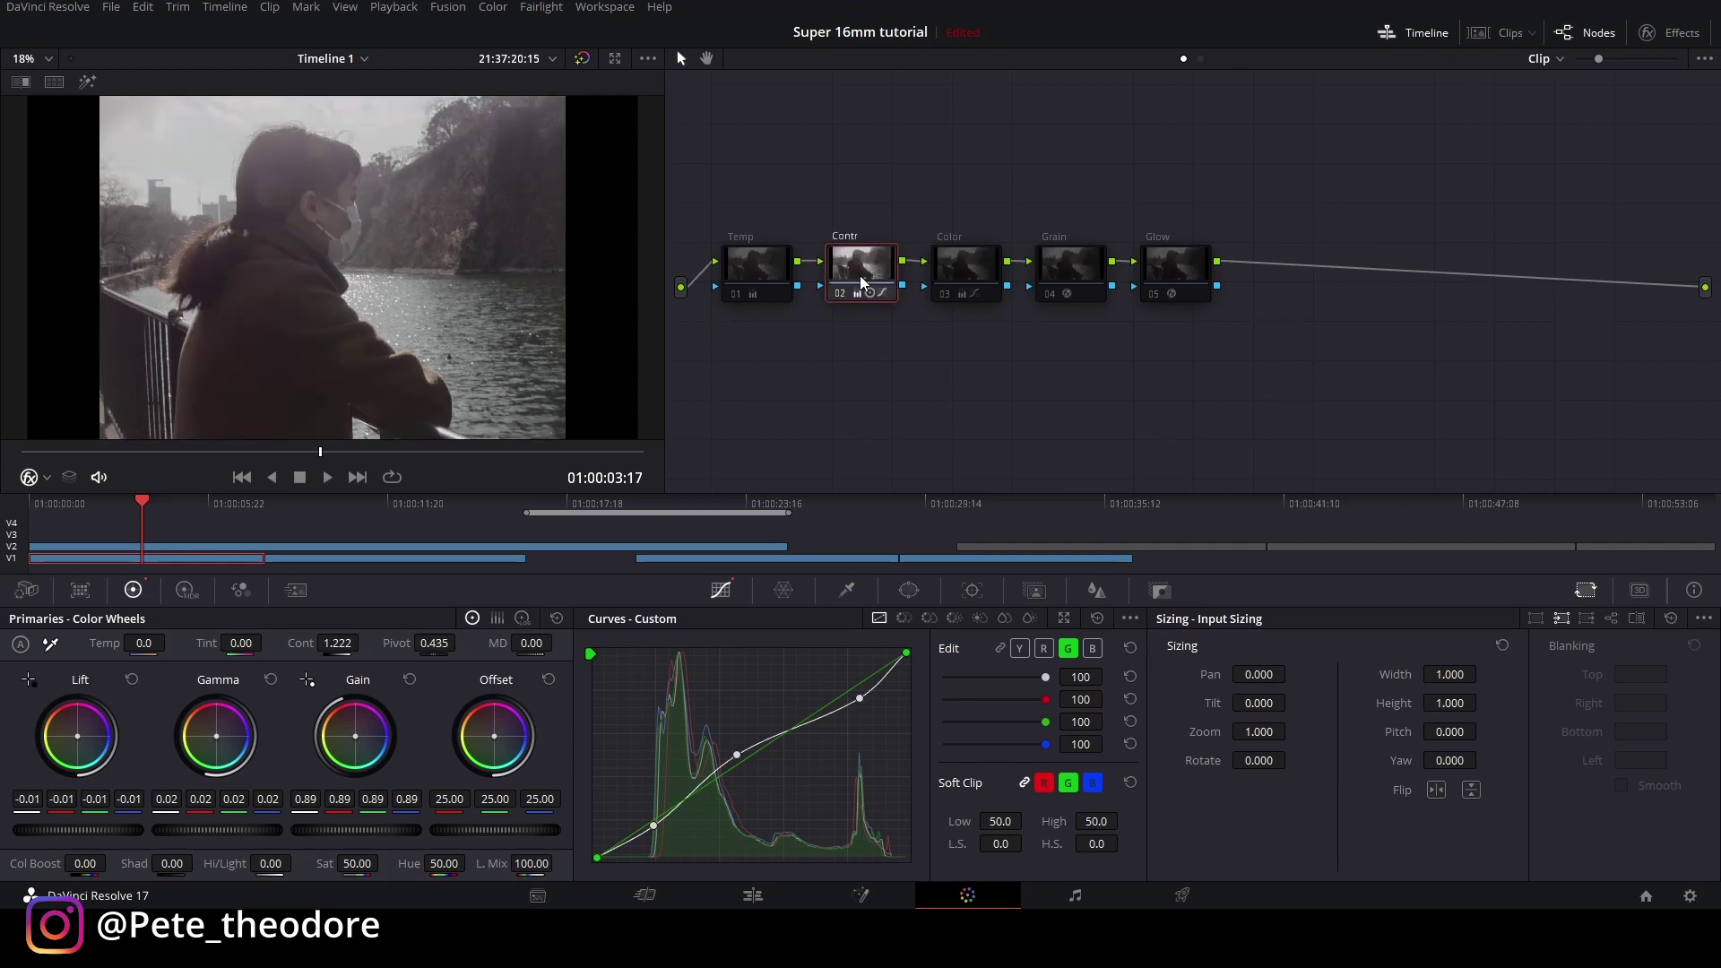
{"action": "key", "text": "ctrl+d"}
{"action": "key", "text": "ctrl+d"}
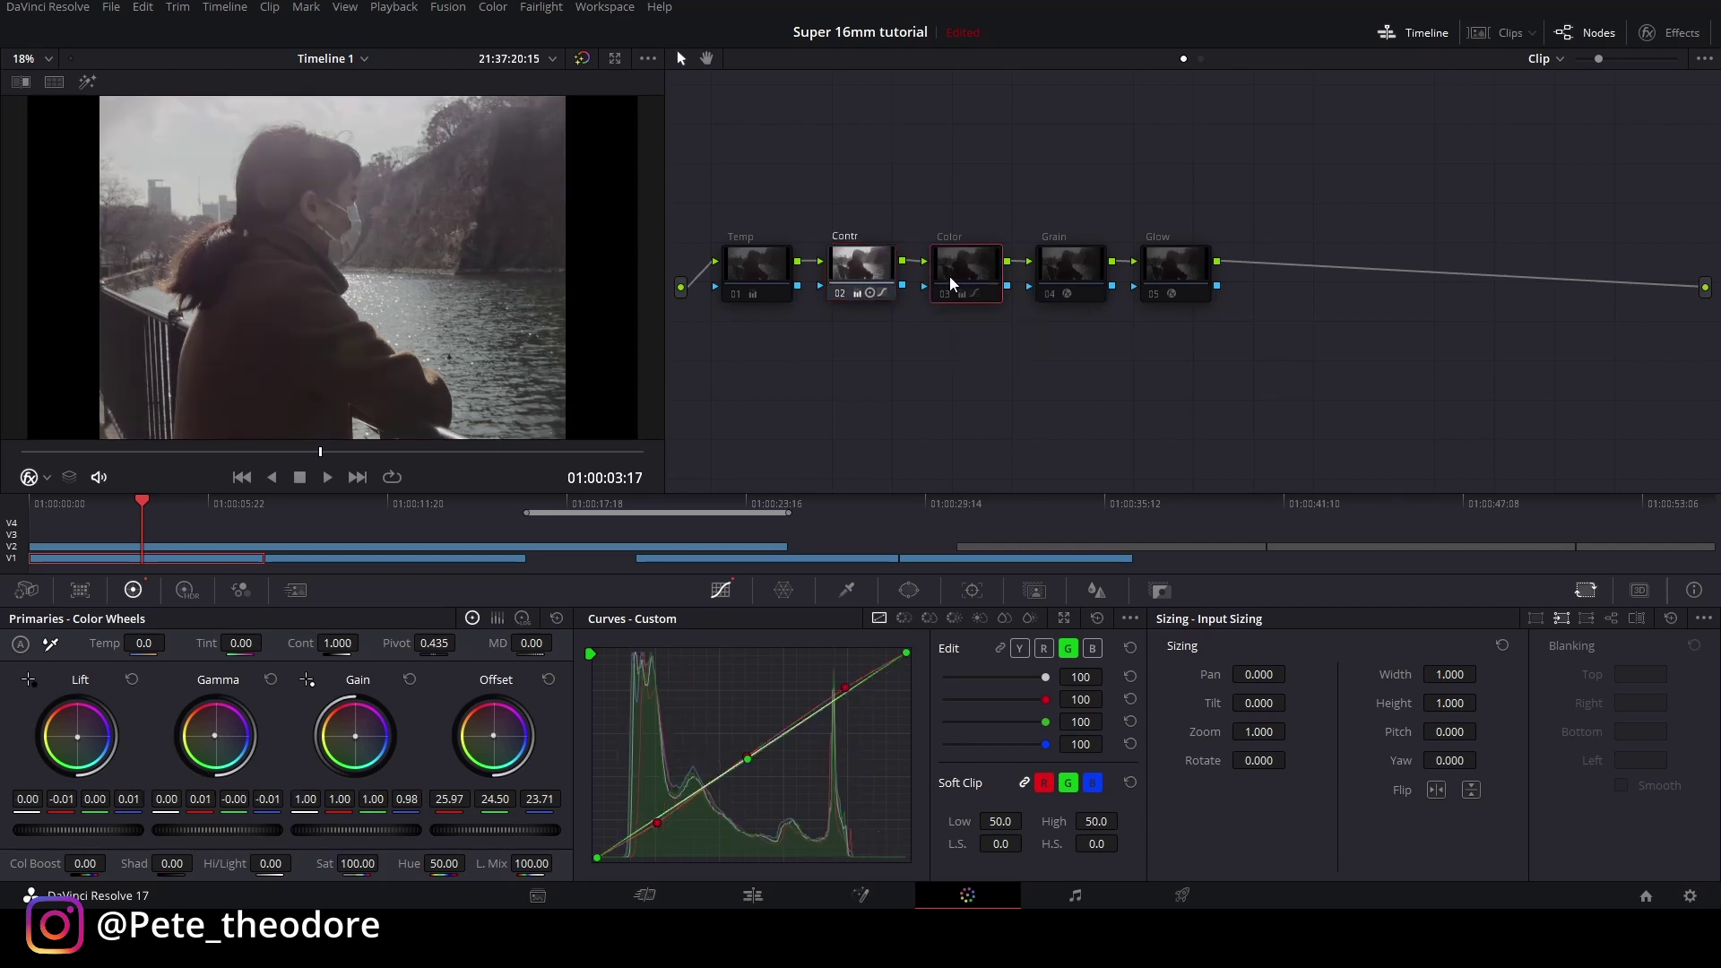
{"action": "key", "text": "ctrl+d"}
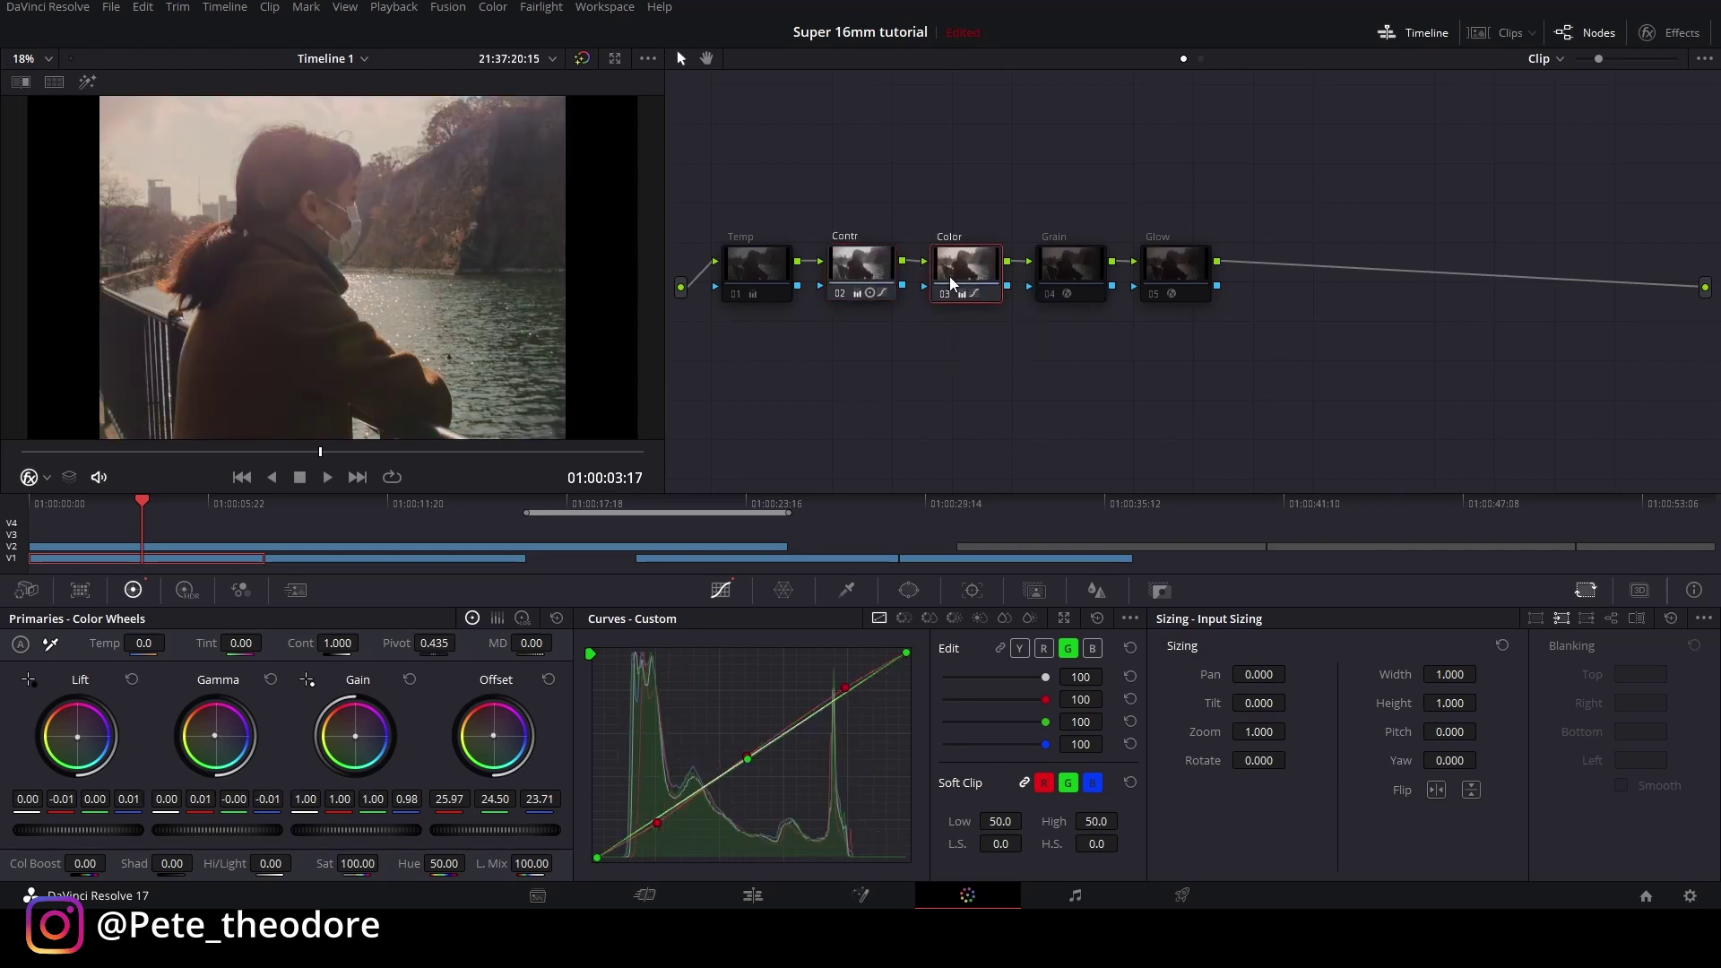
Step: Re-enable the Temp, Grain and Glow nodes one at a time to review each one's contribution to the look
{"action": "left_click", "coordinate": [753, 272]}
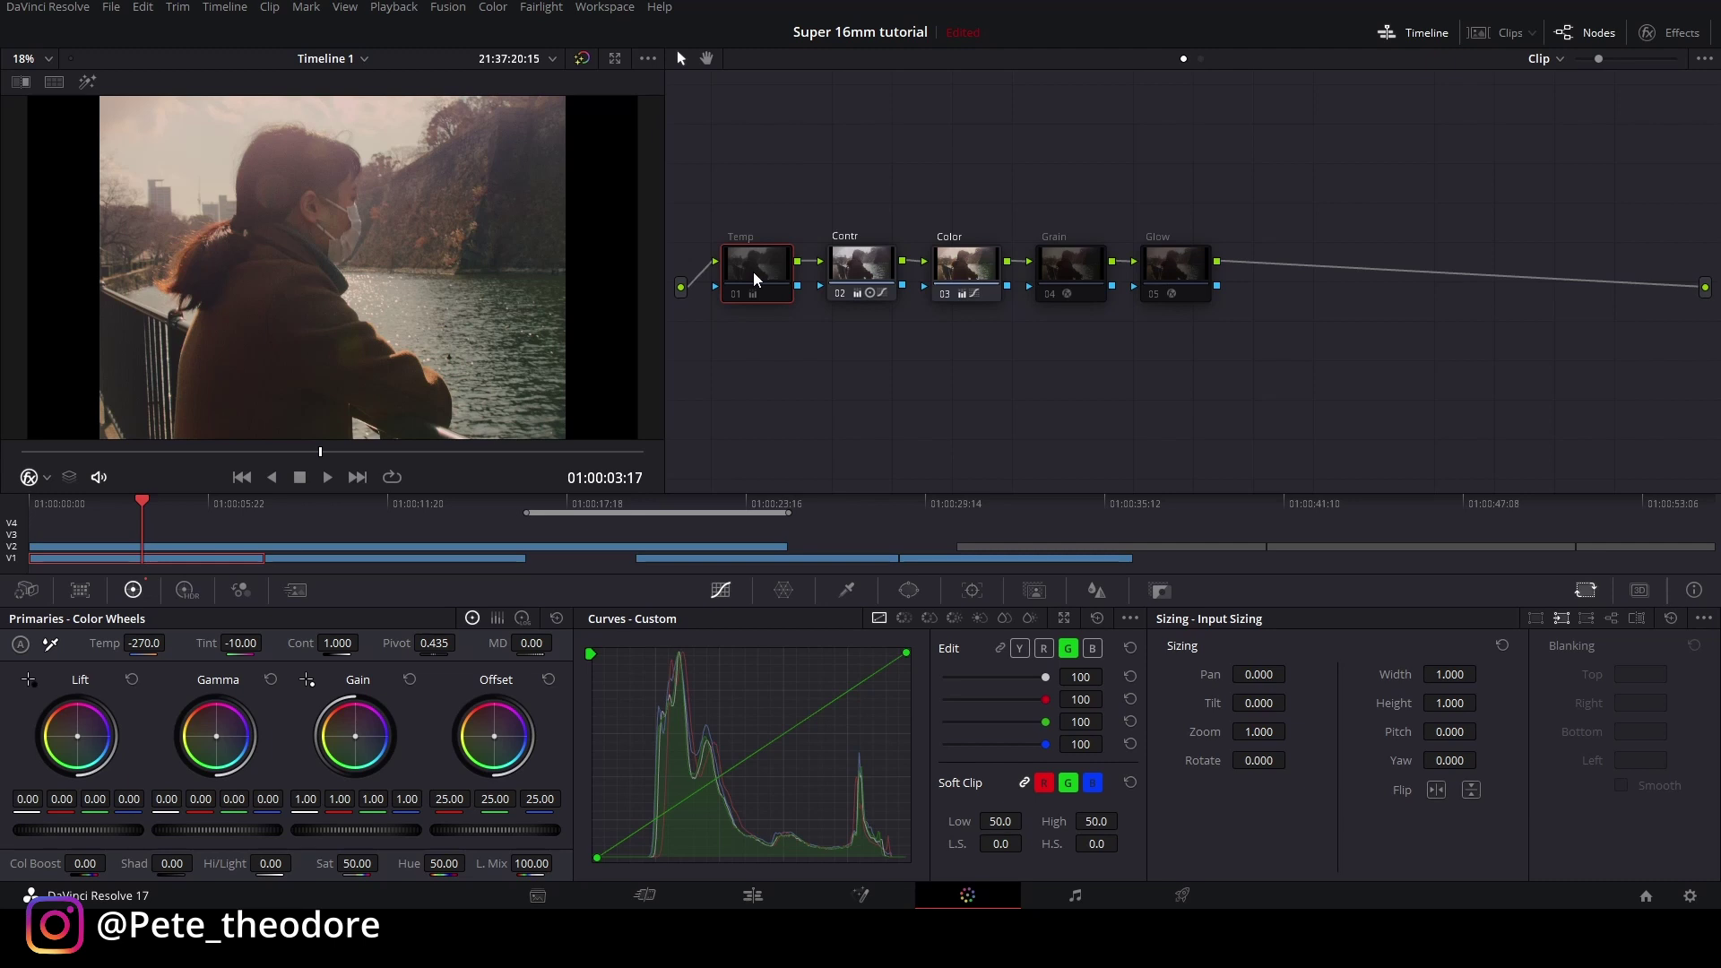
{"action": "left_click", "coordinate": [1071, 285]}
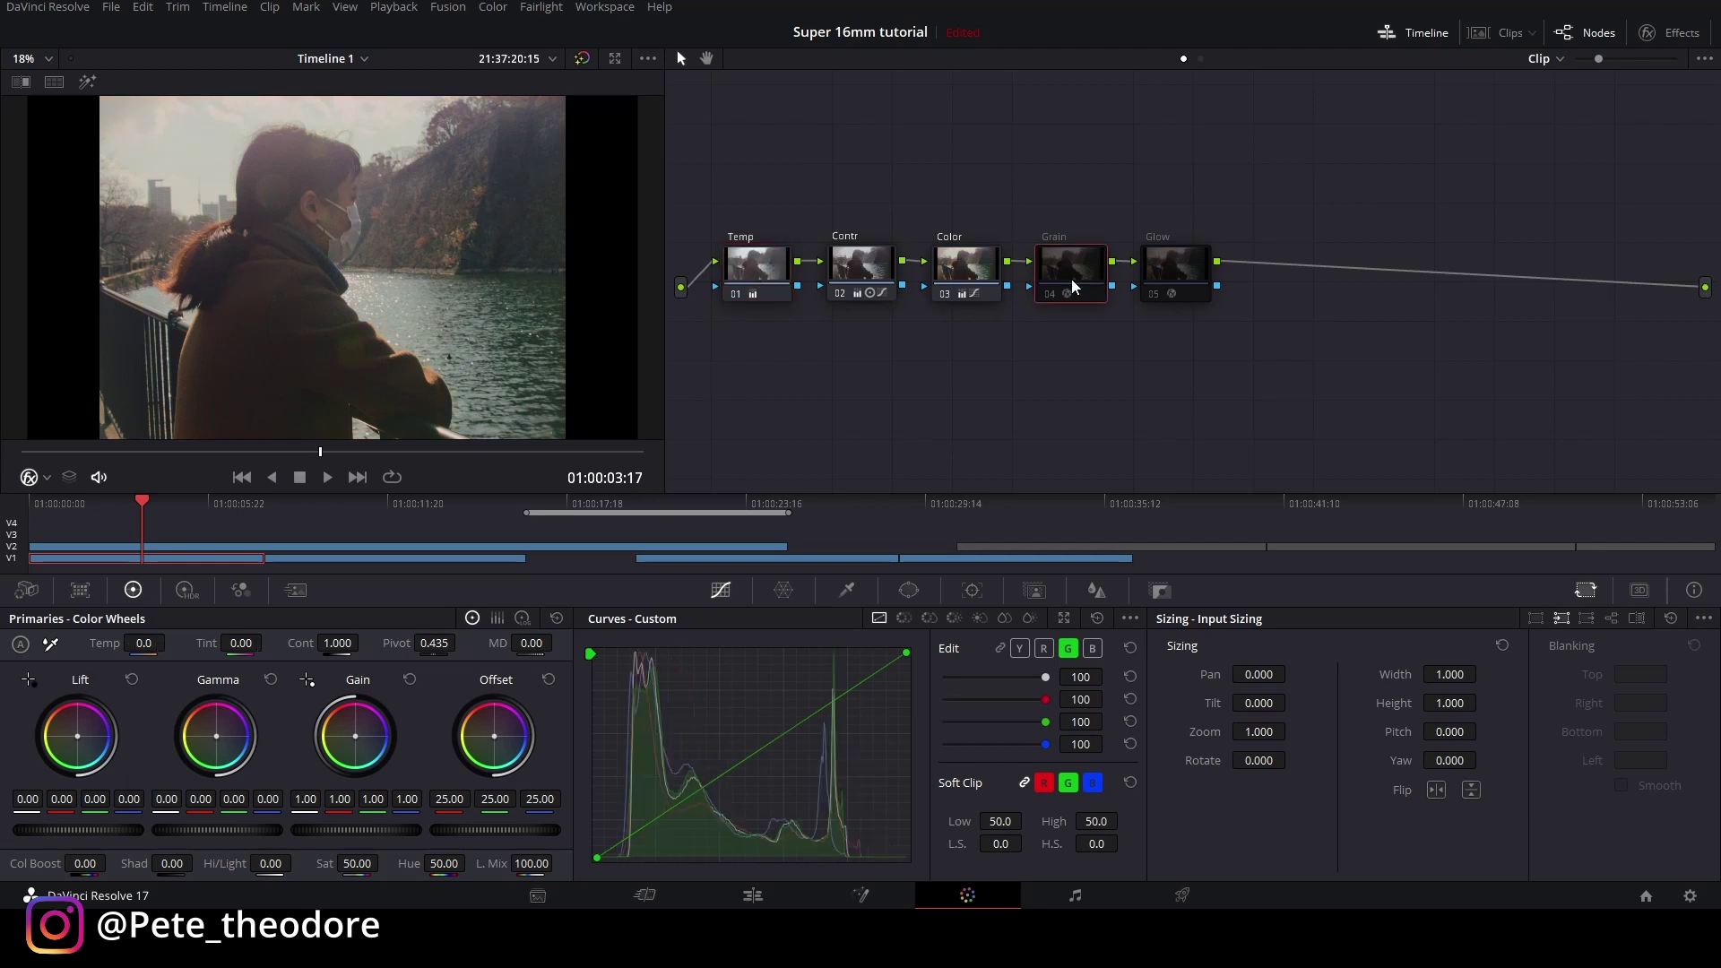
{"action": "key", "text": "ctrl+d"}
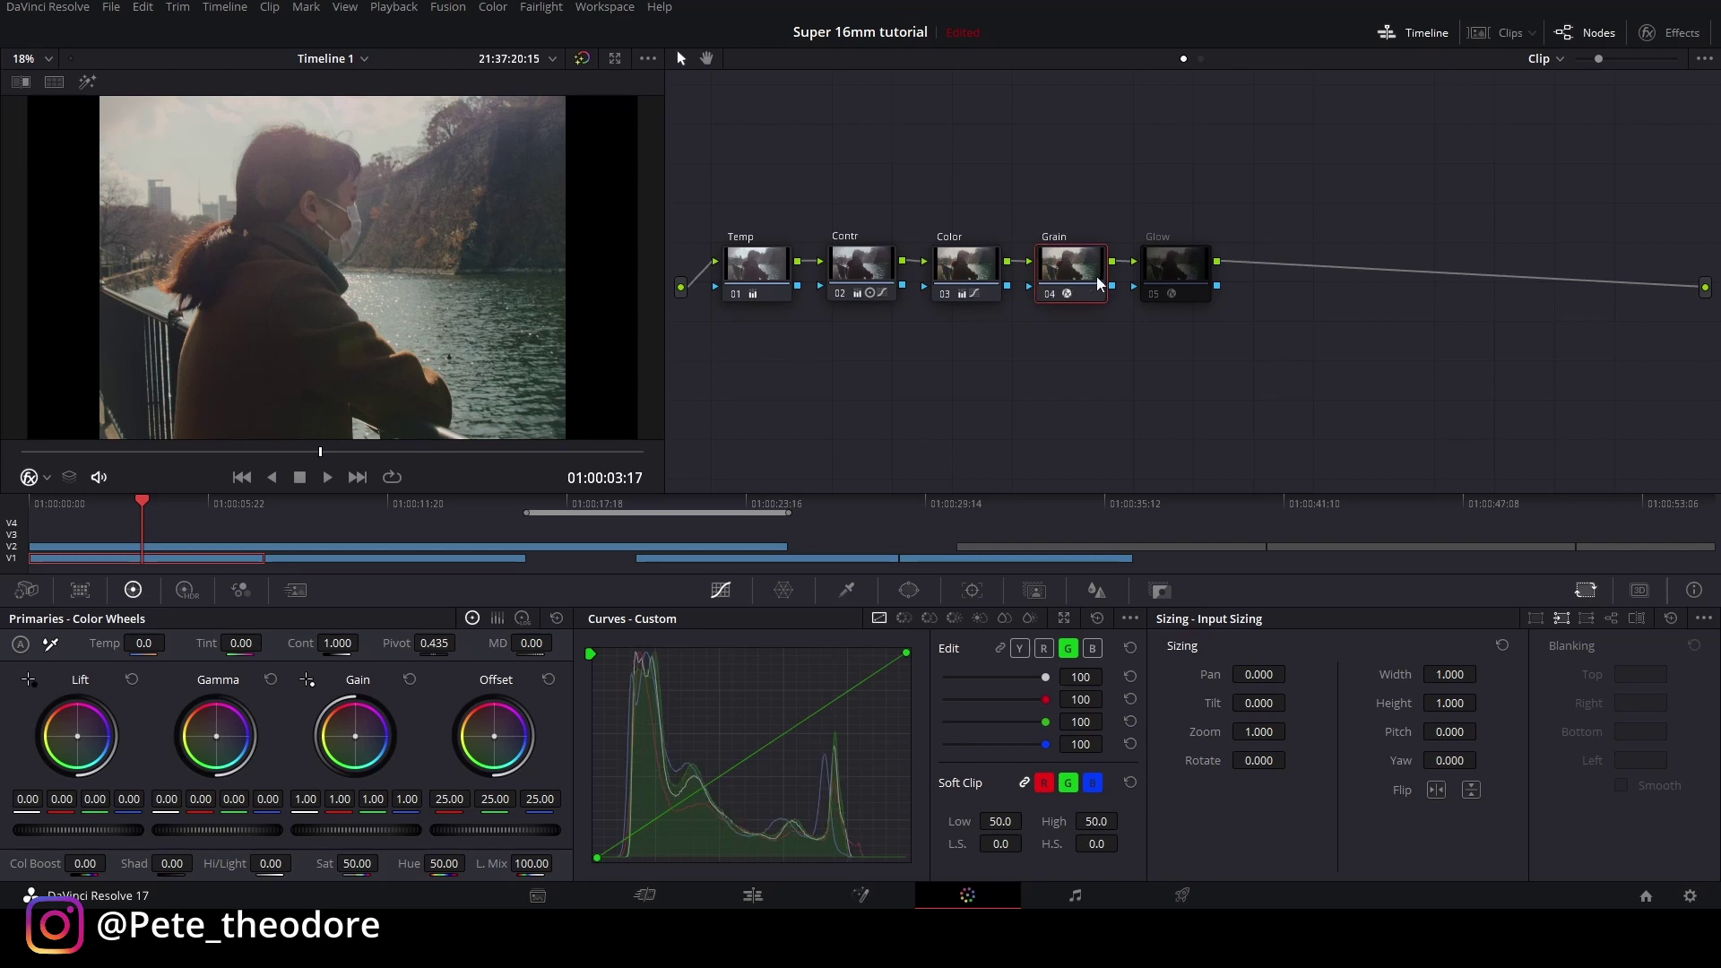
{"action": "left_click", "coordinate": [1180, 274]}
{"action": "key", "text": "ctrl+d"}
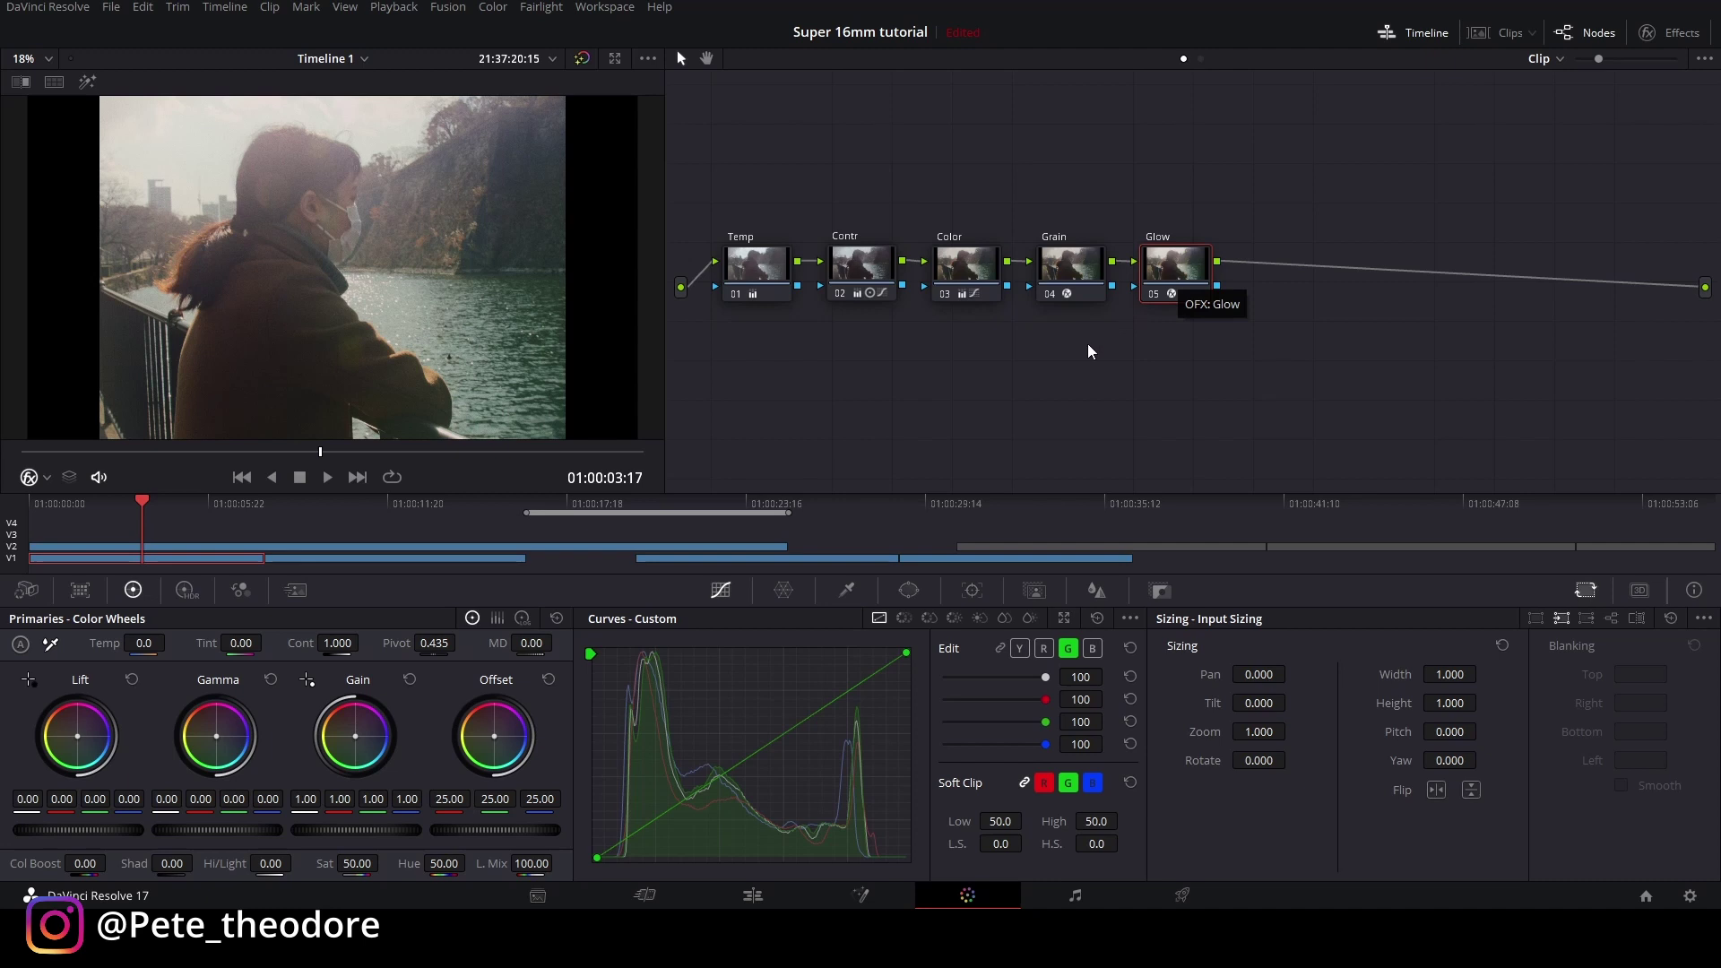
Step: Open the castle clip for grading and add three serial nodes after its first node
{"action": "left_click", "coordinate": [385, 502]}
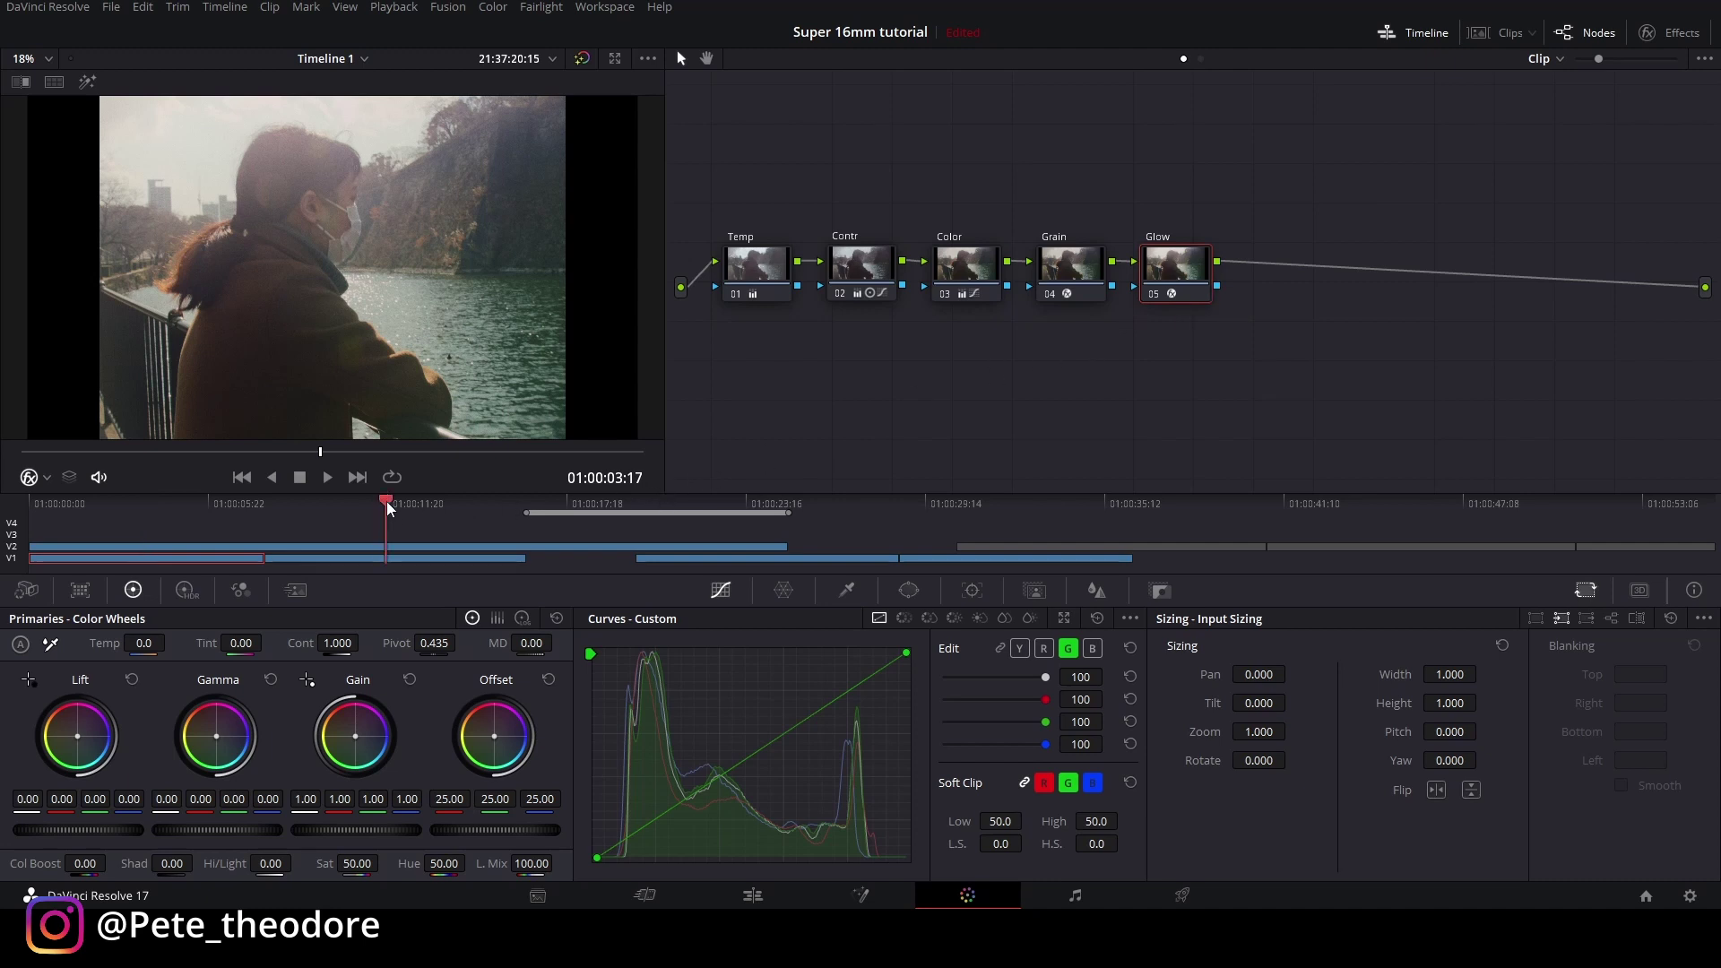
{"action": "left_click", "coordinate": [367, 557]}
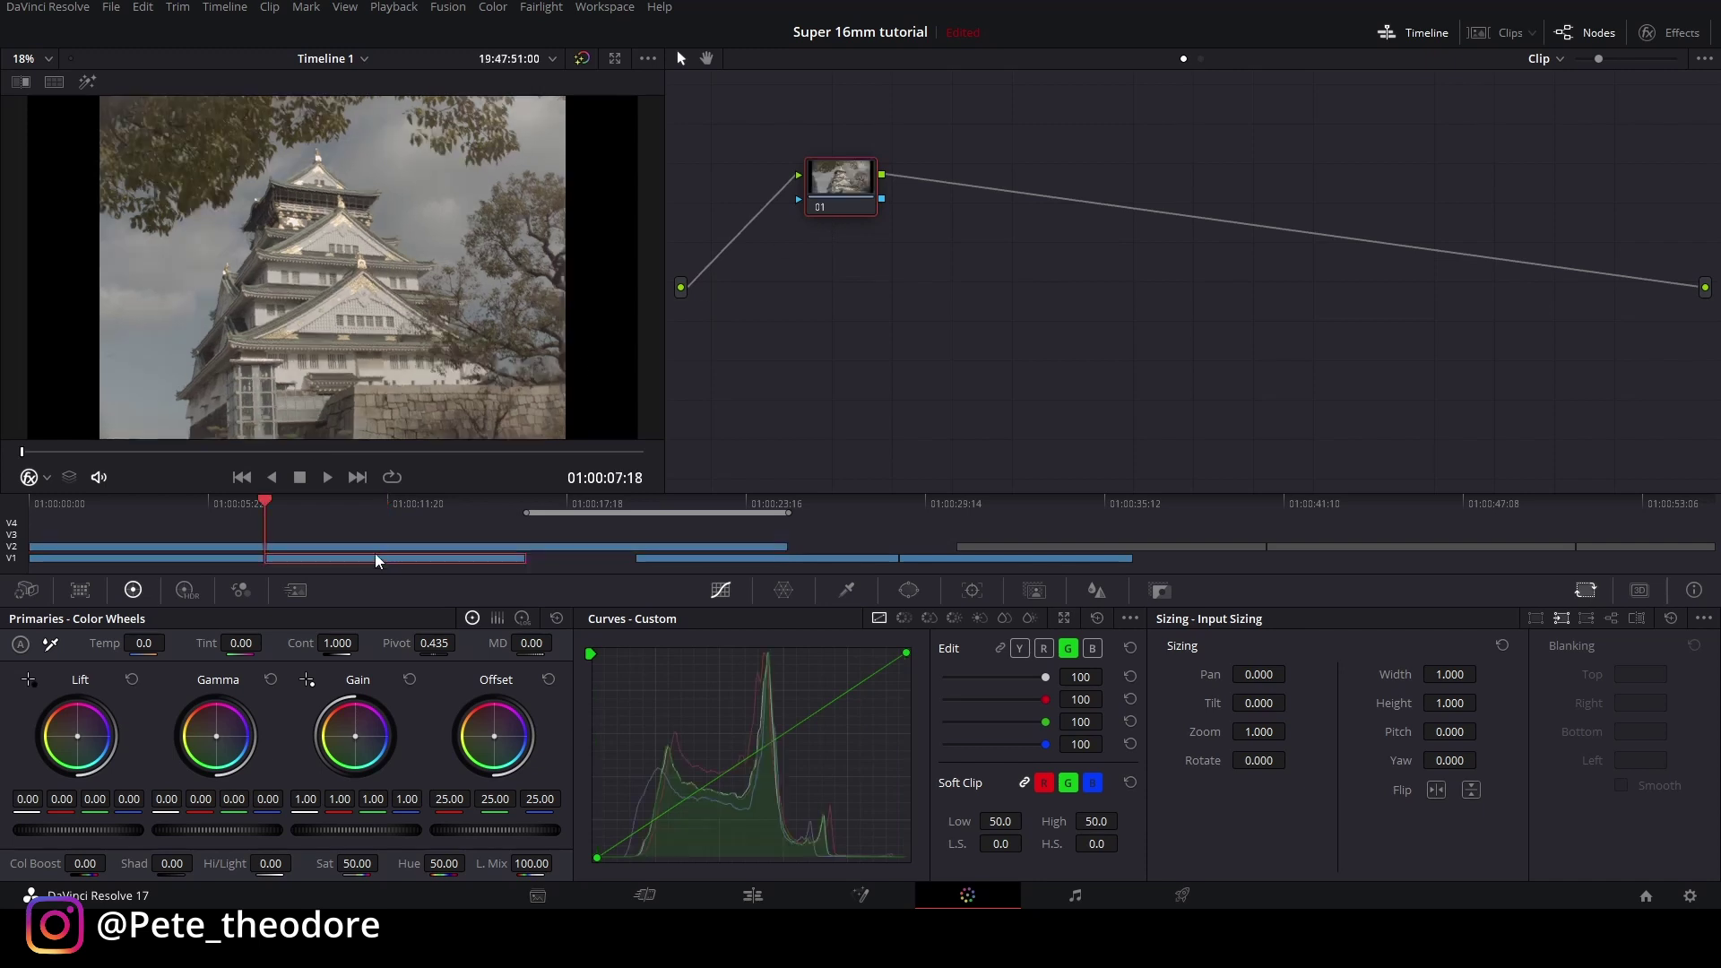
{"action": "left_click_drag", "start_coordinate": [825, 199], "coordinate": [750, 281]}
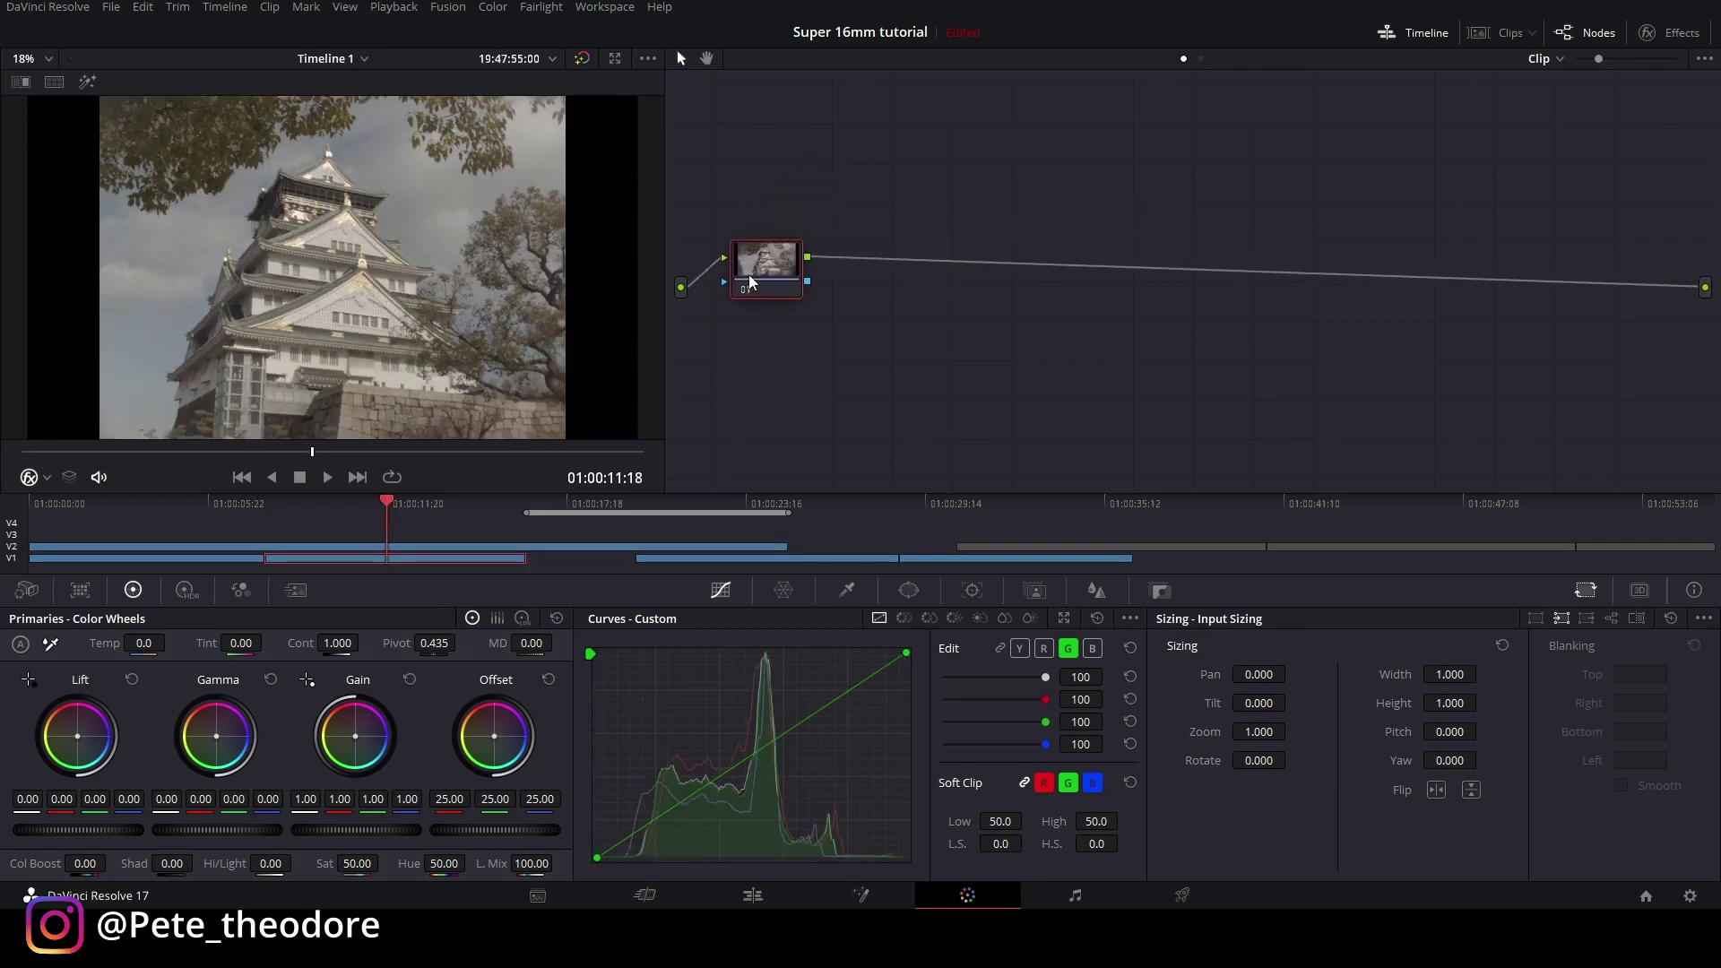
{"action": "key", "text": "alt+s"}
{"action": "key", "text": "alt+s"}
{"action": "key", "text": "alt+s"}
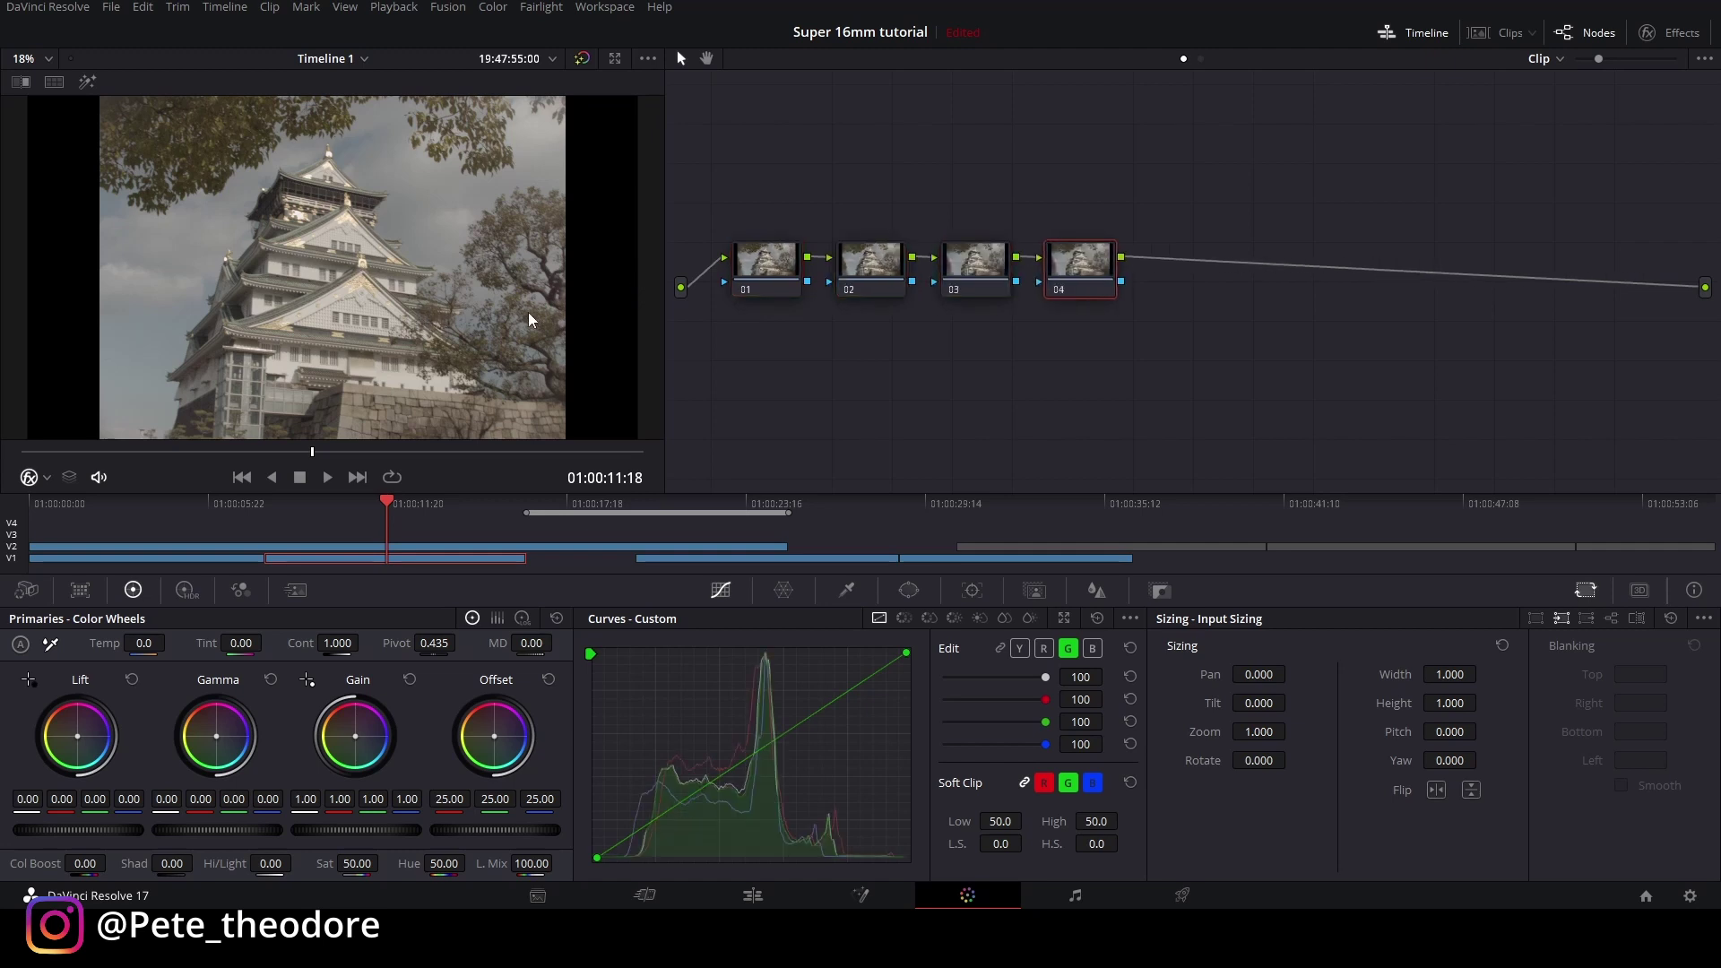
Step: Label the castle clip's first node Temp and its second node Contr
{"action": "right_click", "coordinate": [779, 283]}
{"action": "left_click", "coordinate": [809, 315]}
{"action": "type", "text": "Temp"}
{"action": "left_click", "coordinate": [847, 271]}
{"action": "right_click", "coordinate": [863, 267]}
{"action": "left_click", "coordinate": [903, 303]}
{"action": "type", "text": "Contr"}
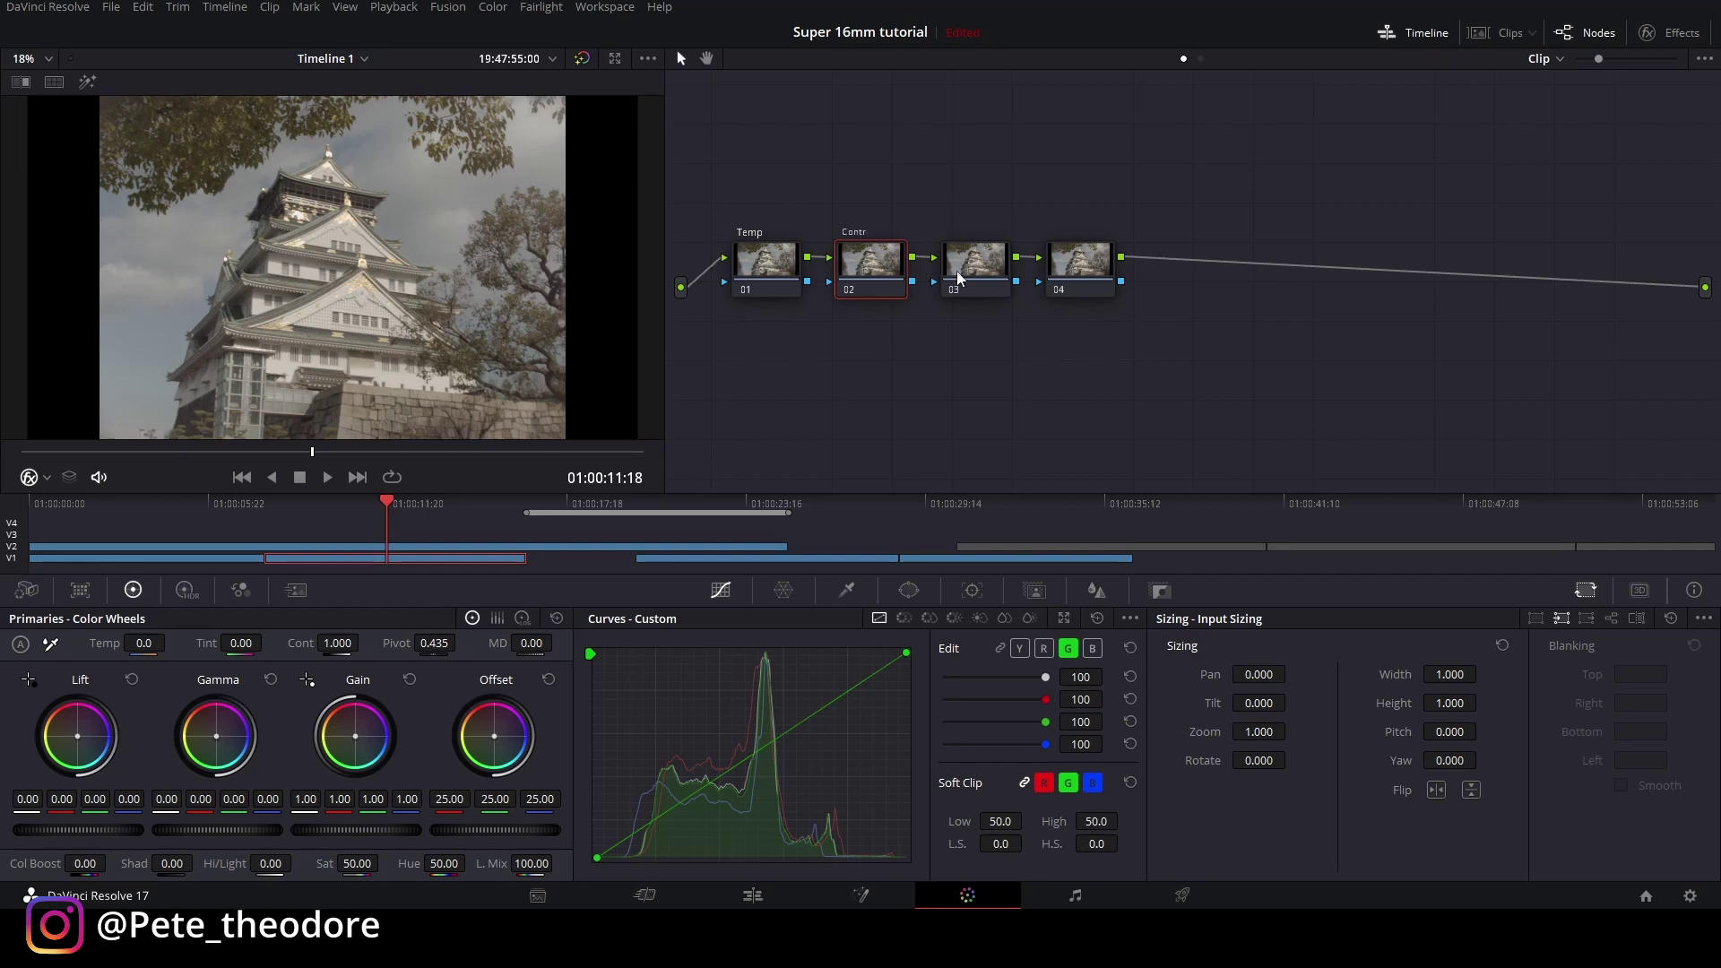
Step: Label the third node Color and the fourth node Grain
{"action": "left_click", "coordinate": [955, 271]}
{"action": "right_click", "coordinate": [955, 271]}
{"action": "left_click", "coordinate": [998, 310]}
{"action": "type", "text": "color"}
{"action": "left_click", "coordinate": [1095, 267]}
{"action": "right_click", "coordinate": [1095, 267]}
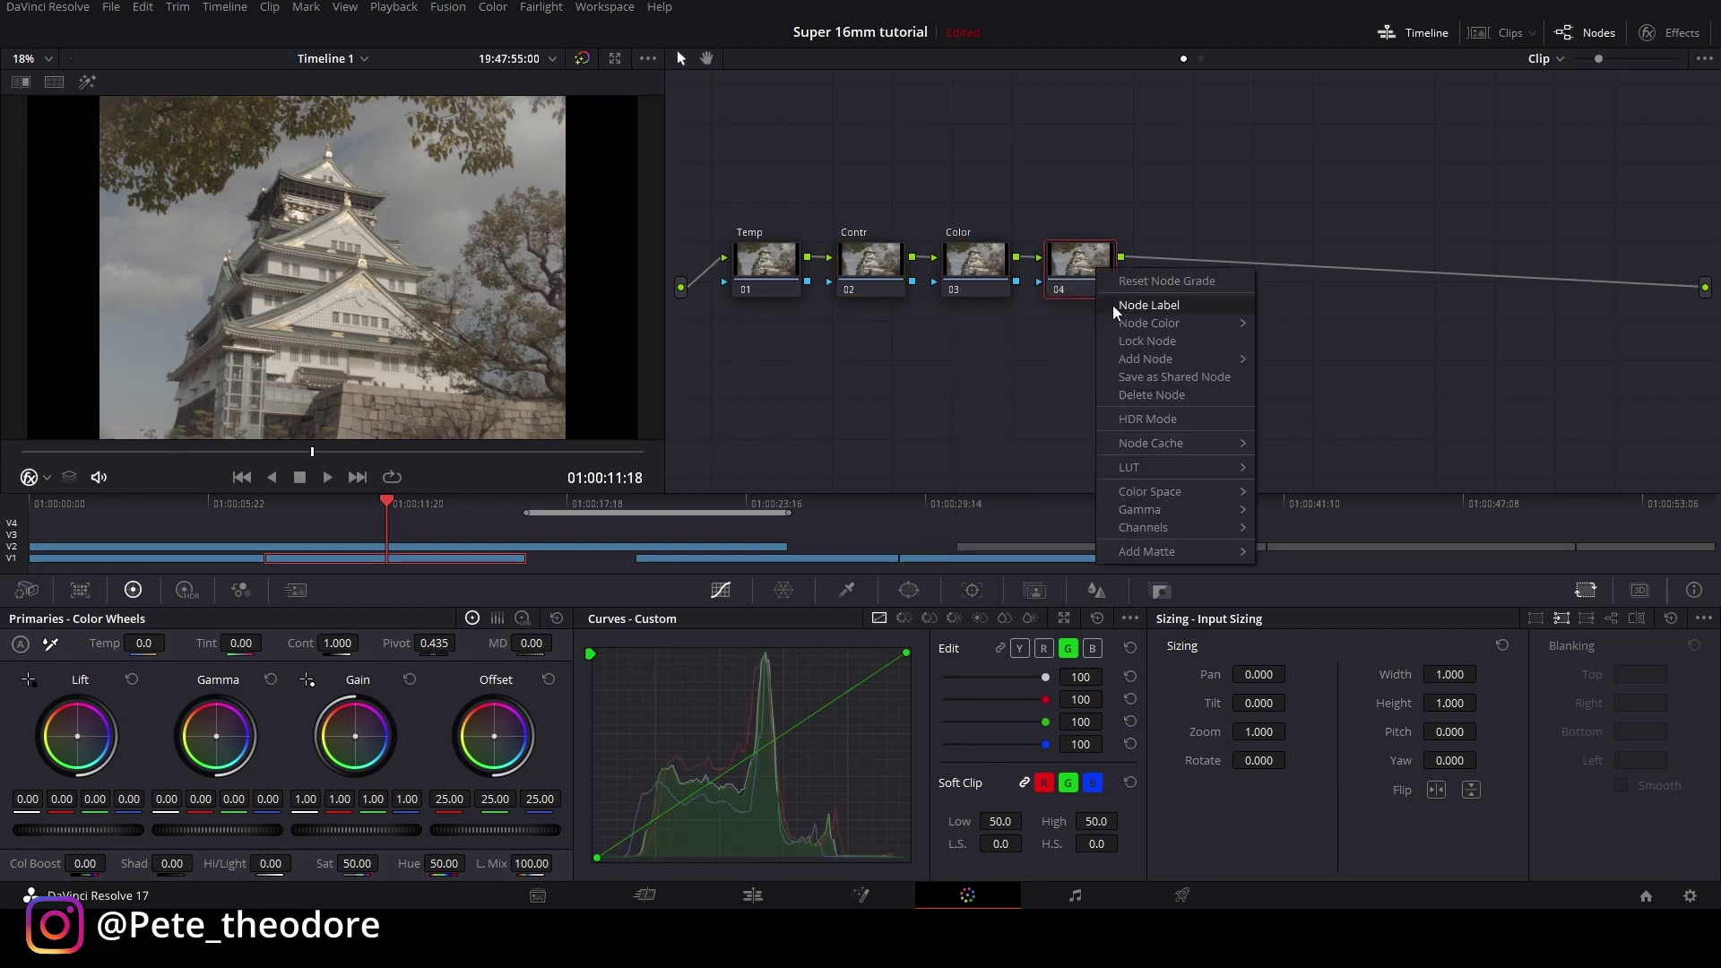
{"action": "left_click", "coordinate": [1115, 305]}
{"action": "type", "text": "Grain"}
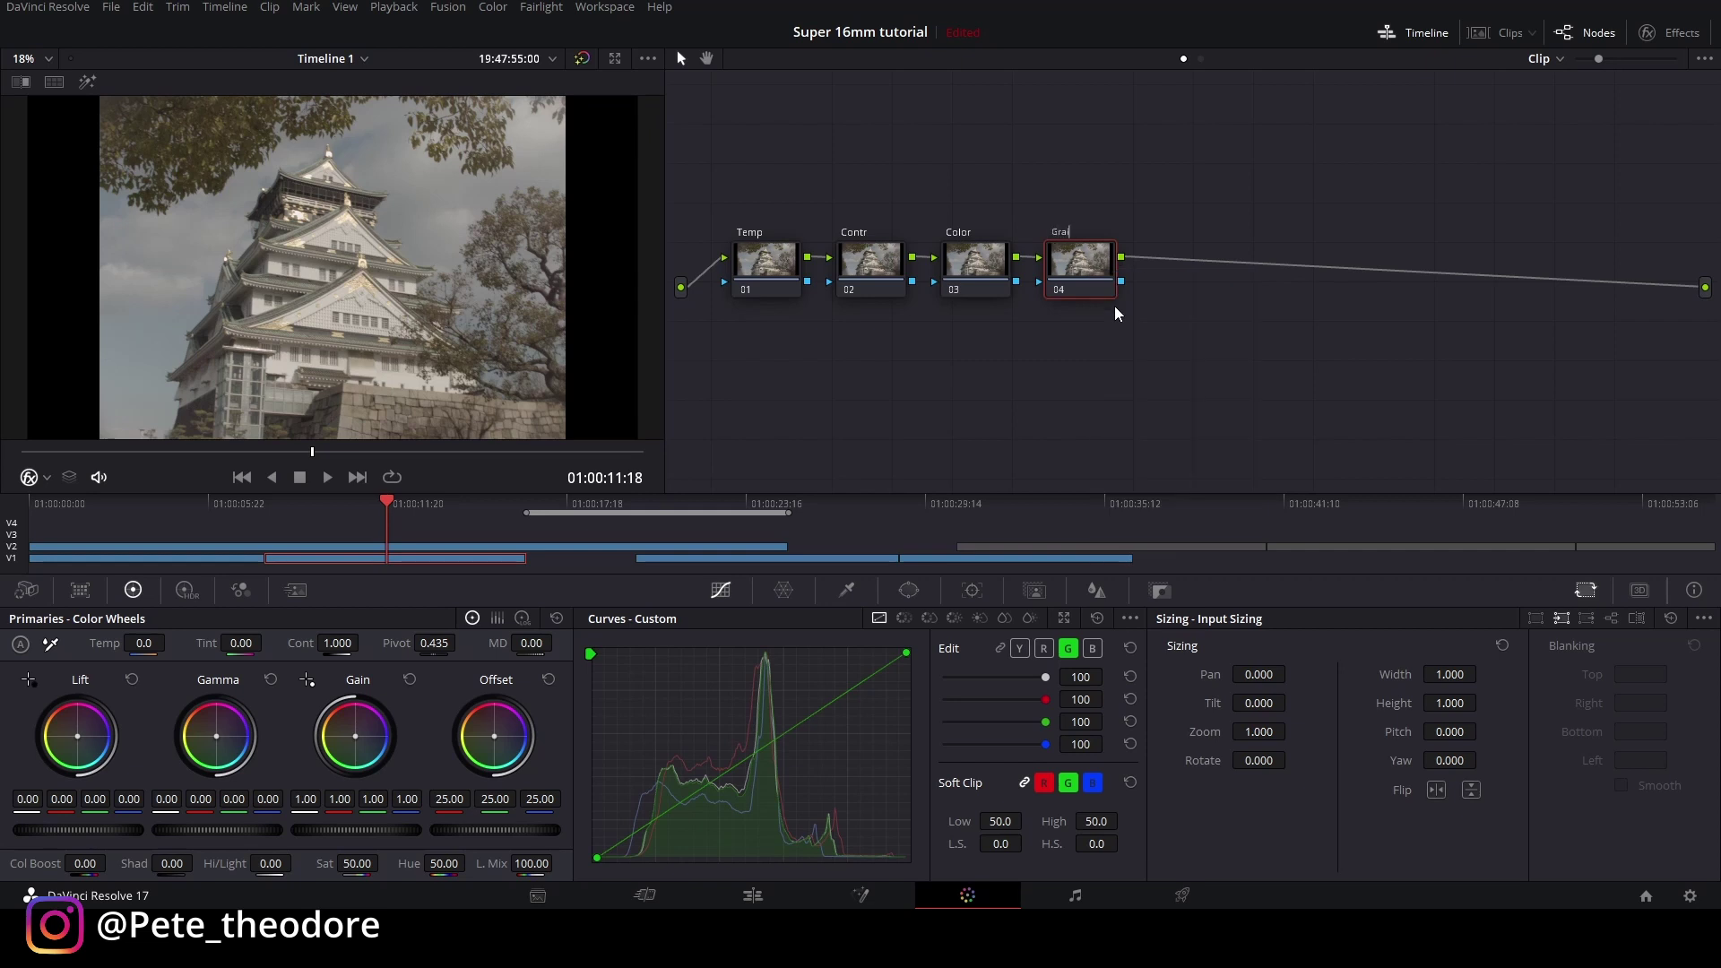
Step: On the Contr node, set the contrast to 1.110 and the pivot to 1.000
{"action": "left_click", "coordinate": [863, 266]}
{"action": "left_click_drag", "start_coordinate": [330, 644], "coordinate": [338, 643]}
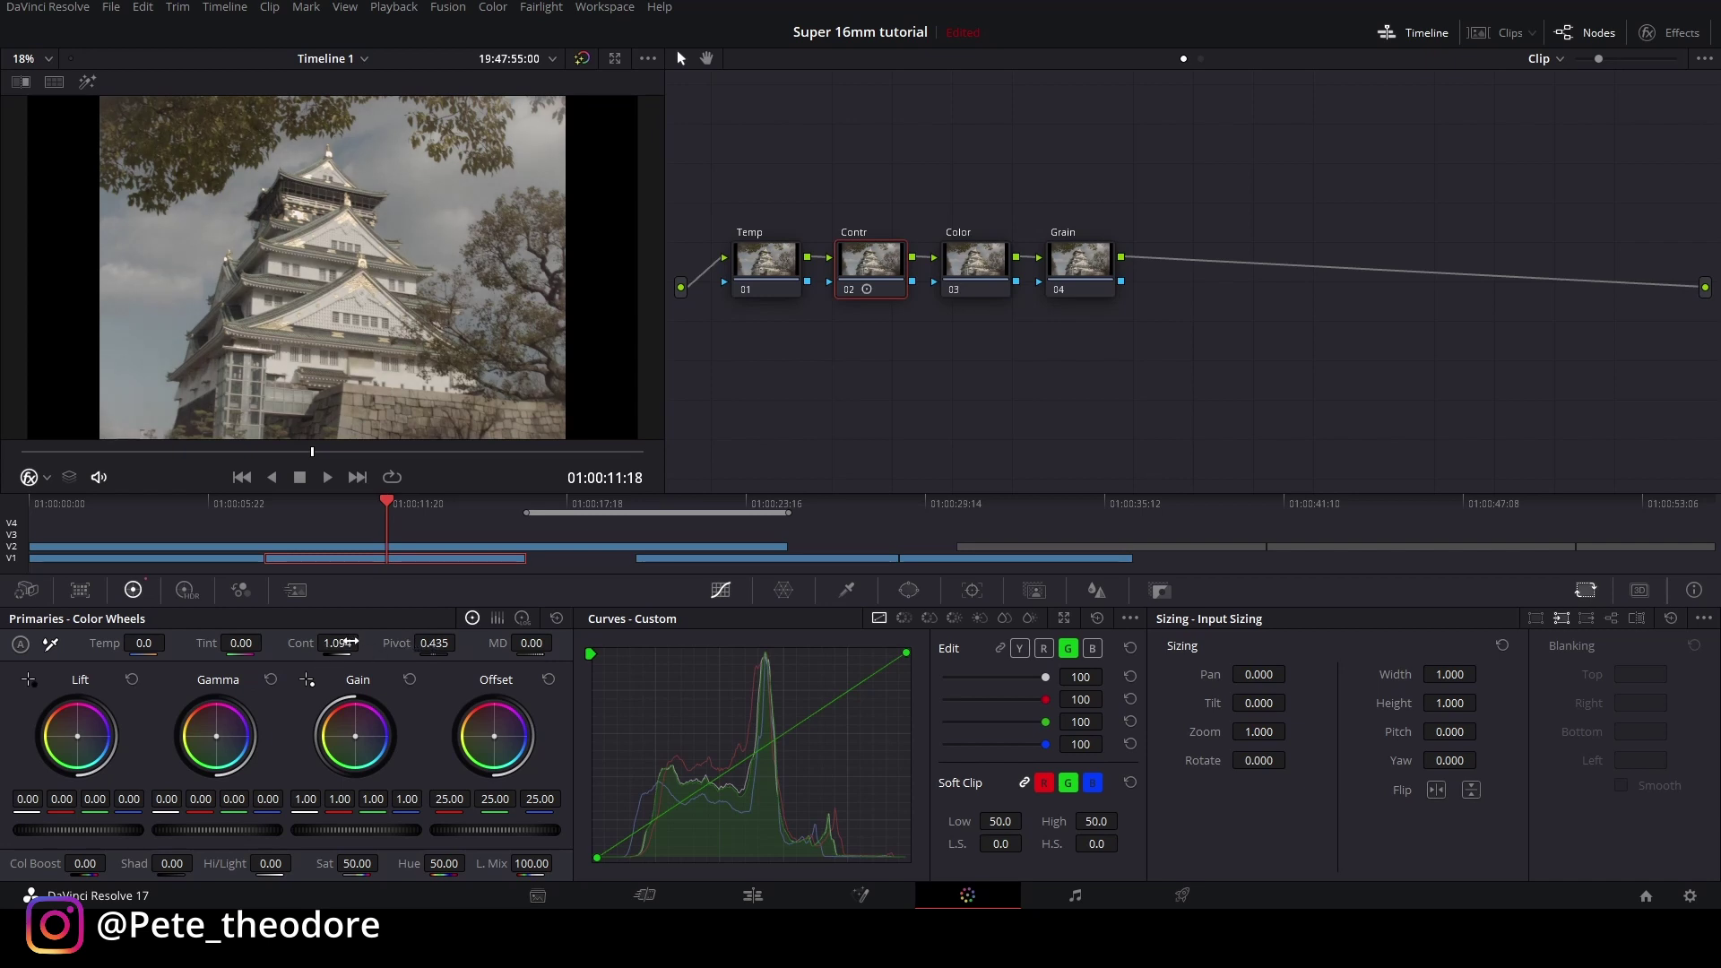
{"action": "left_click_drag", "start_coordinate": [350, 643], "coordinate": [364, 641]}
{"action": "left_click_drag", "start_coordinate": [435, 643], "coordinate": [461, 642]}
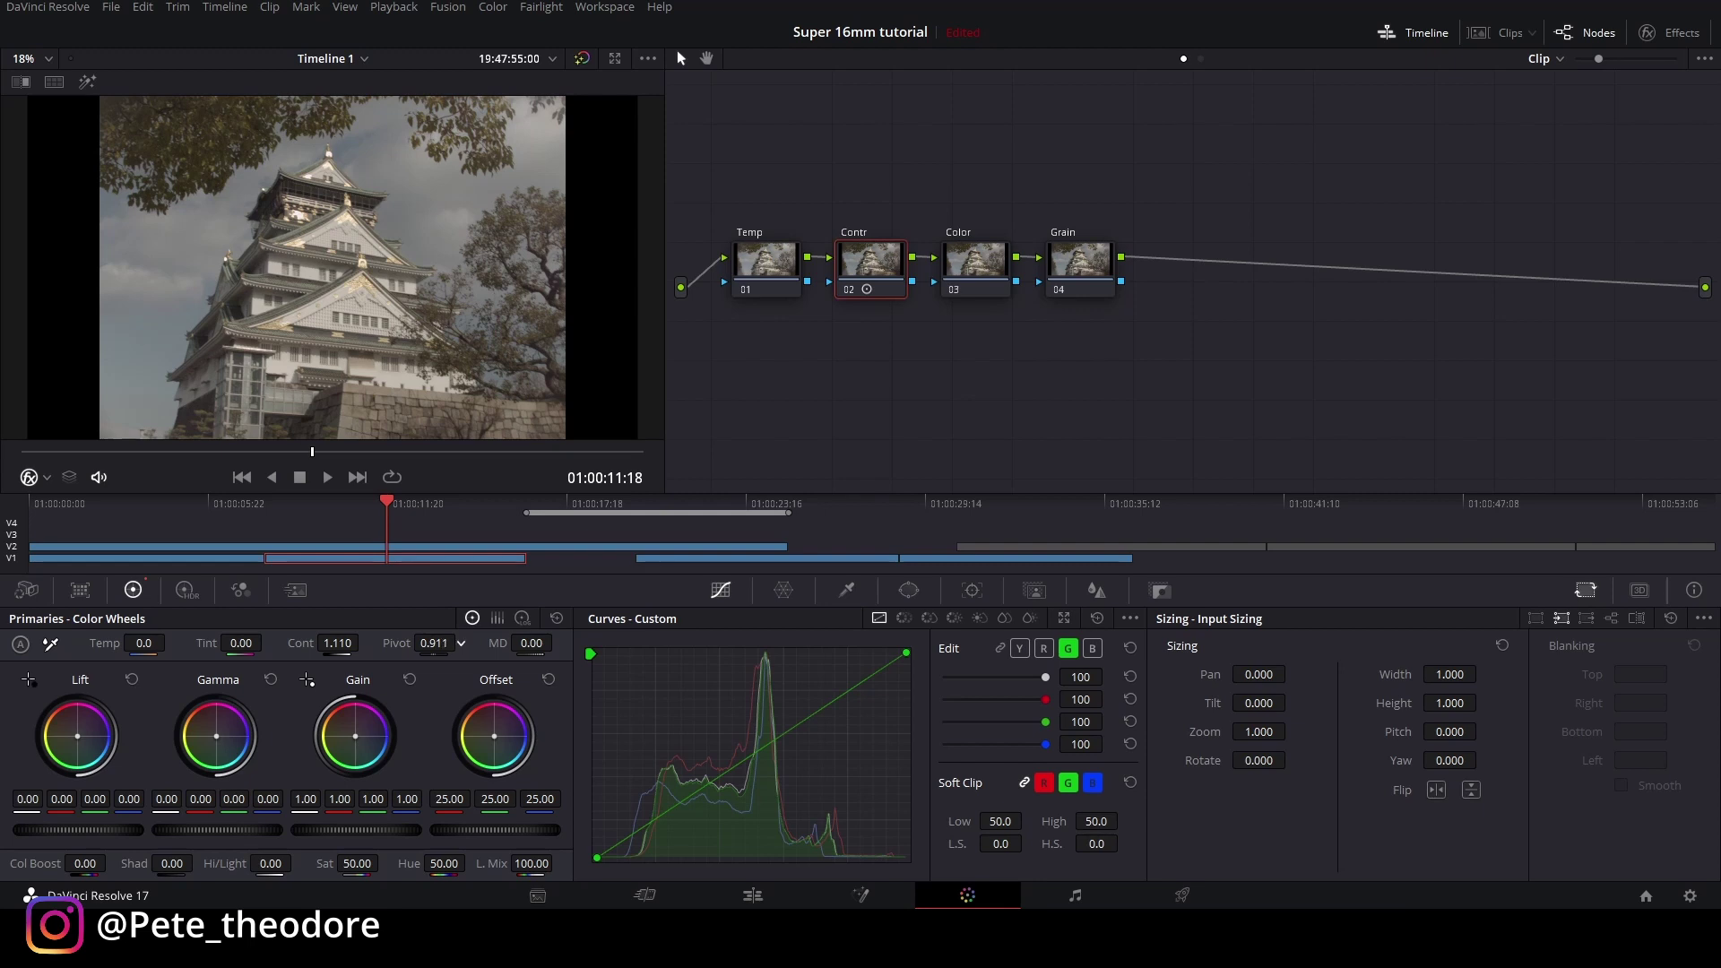
{"action": "left_click_drag", "start_coordinate": [461, 643], "coordinate": [433, 647]}
Step: On the Contr node, set gain to 1.09, lift to -0.01 and gamma to -0.03, and show the luma curve
{"action": "left_click_drag", "start_coordinate": [331, 831], "coordinate": [377, 832]}
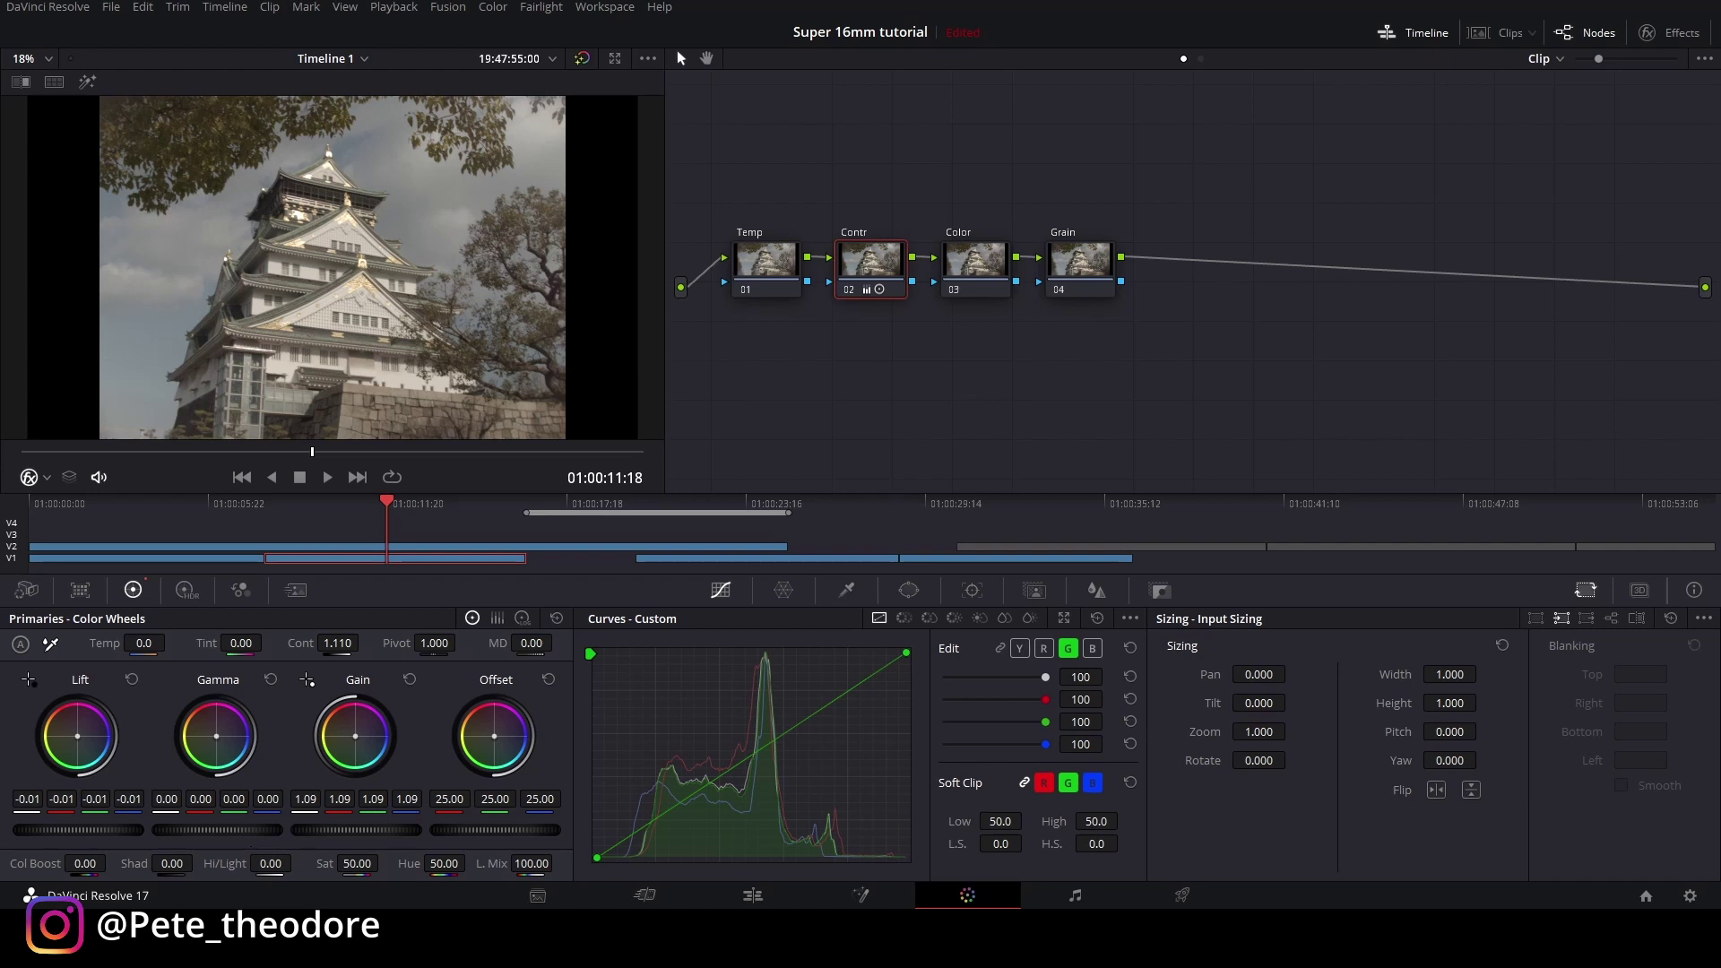
{"action": "left_click_drag", "start_coordinate": [247, 833], "coordinate": [229, 832]}
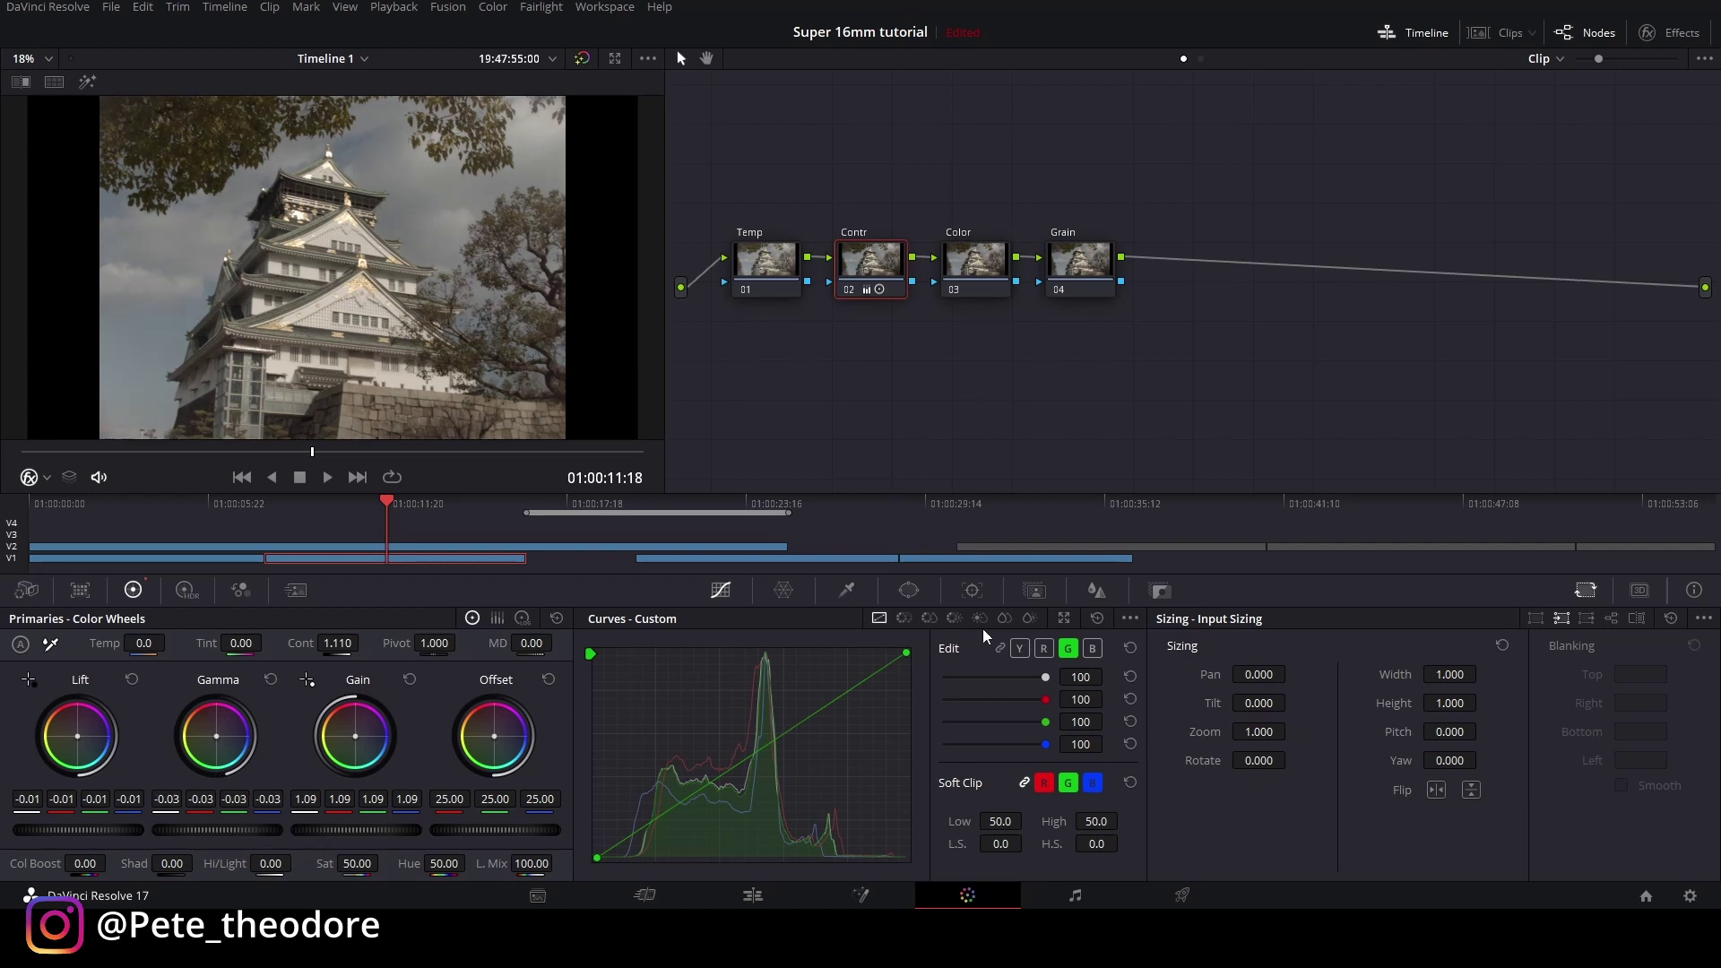
{"action": "left_click", "coordinate": [1019, 648]}
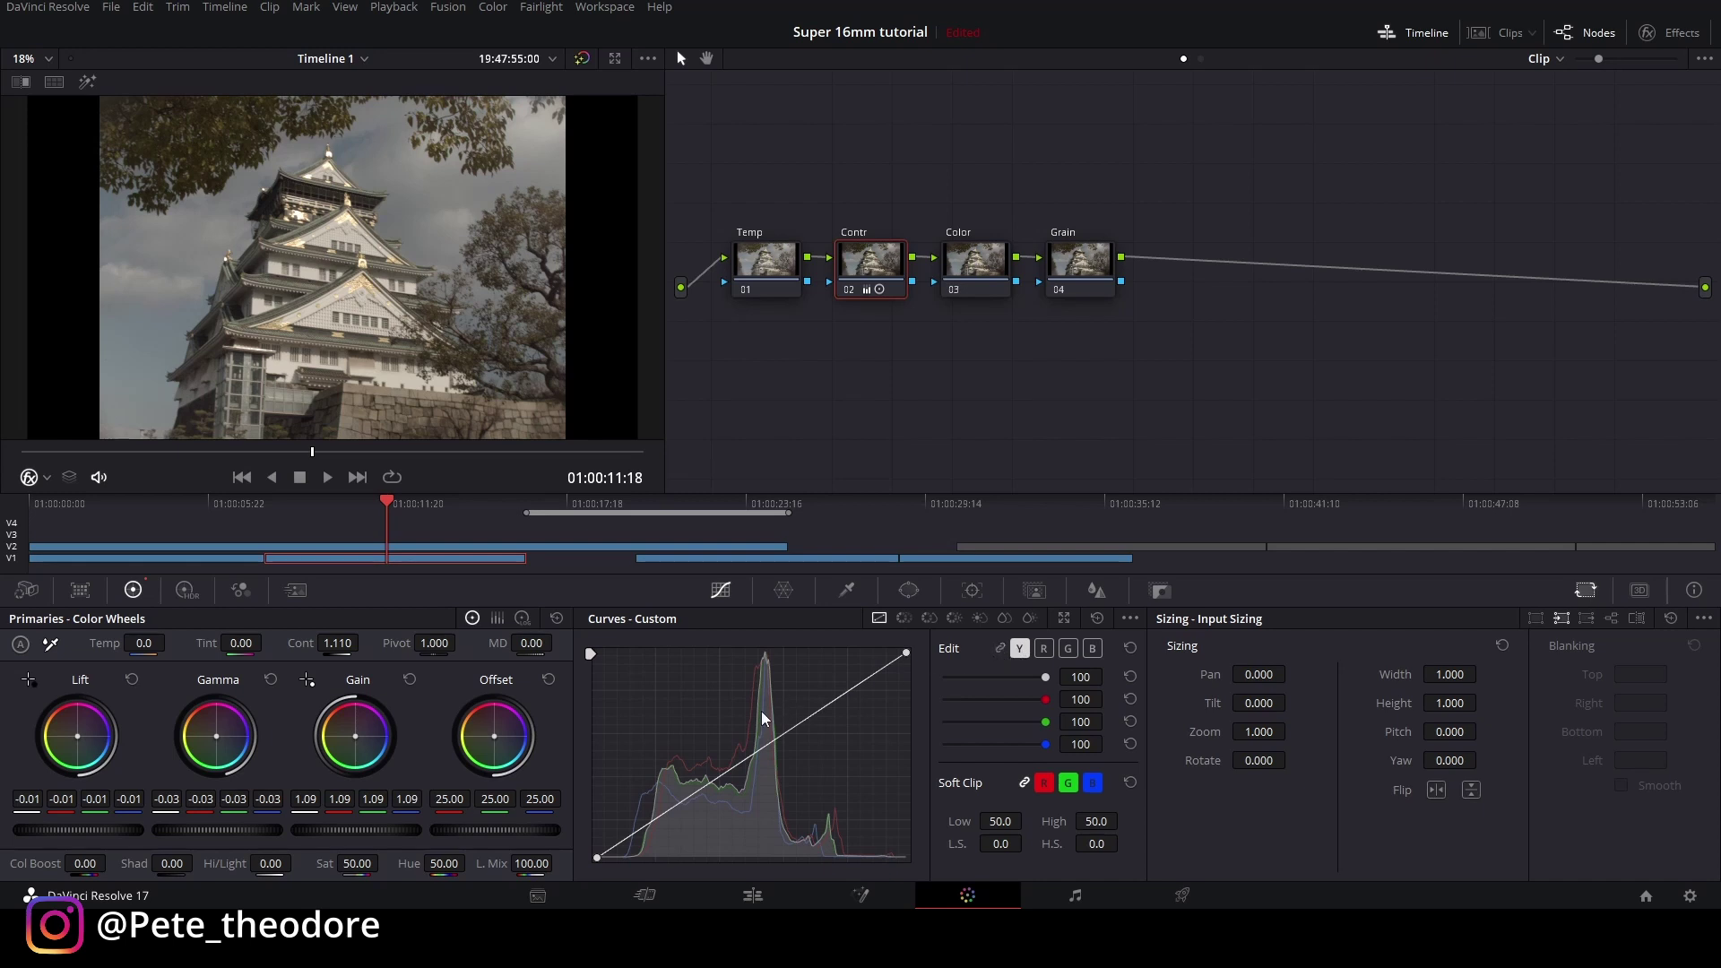
Step: Set the Color node's saturation to 100 and slightly adjust the Temp node's temperature and tint
{"action": "left_click", "coordinate": [968, 263]}
{"action": "left_click_drag", "start_coordinate": [356, 863], "coordinate": [383, 863]}
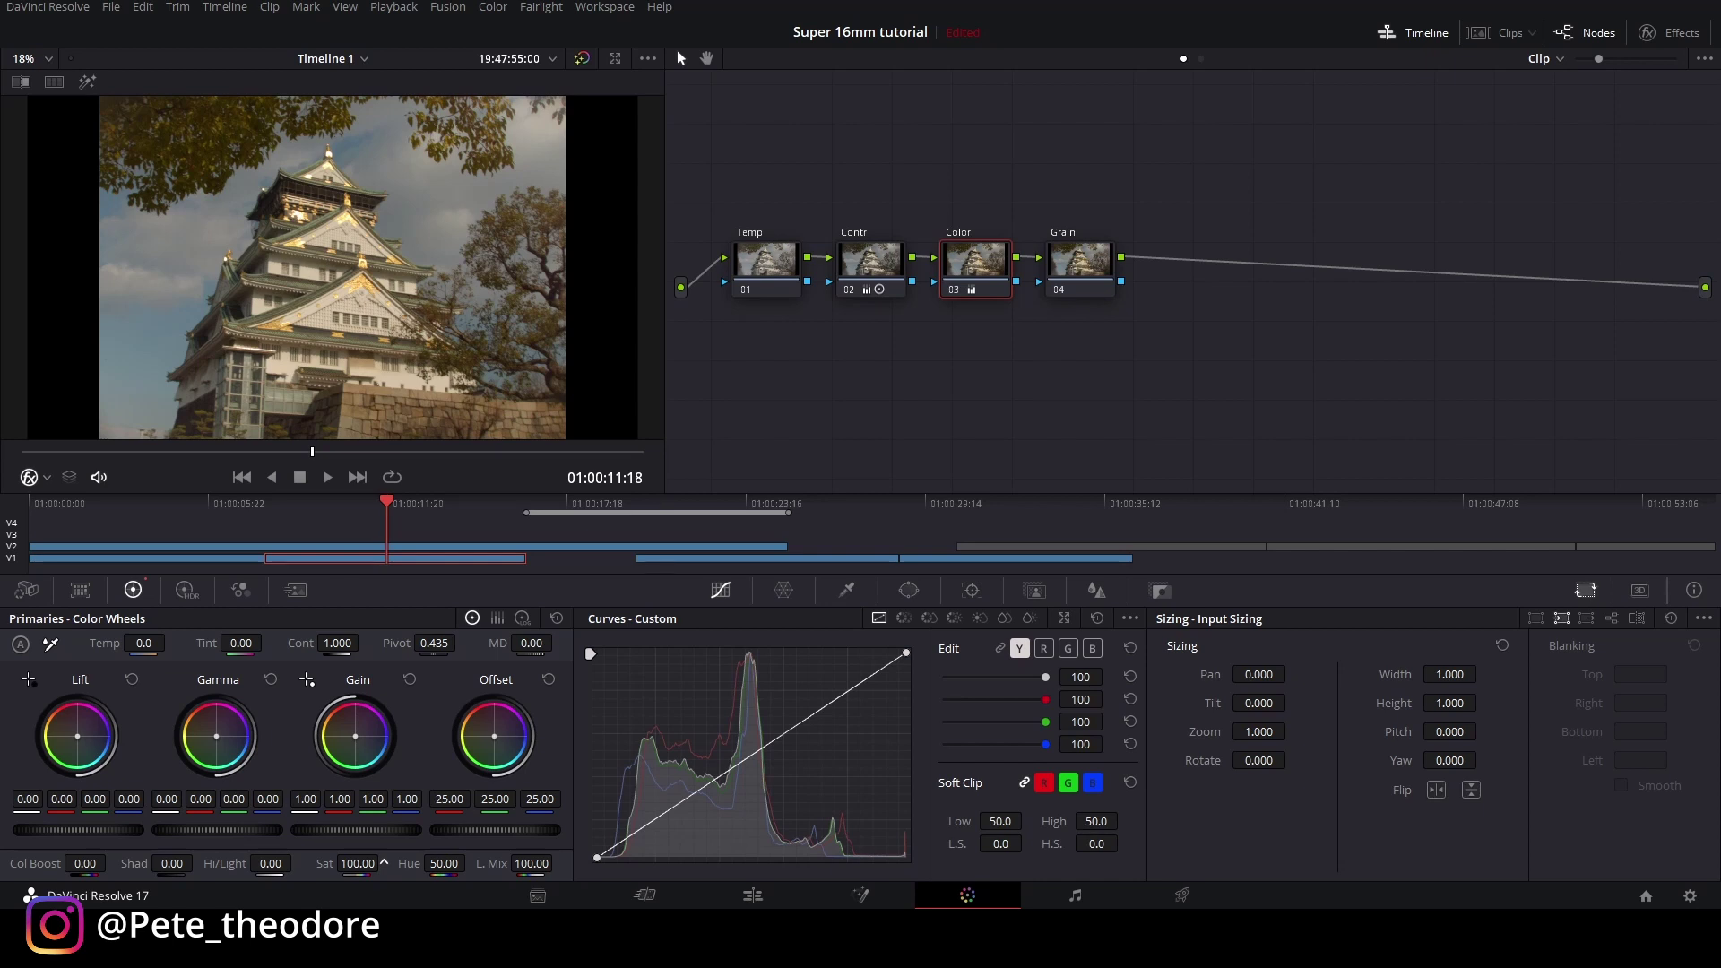
{"action": "left_click", "coordinate": [765, 268]}
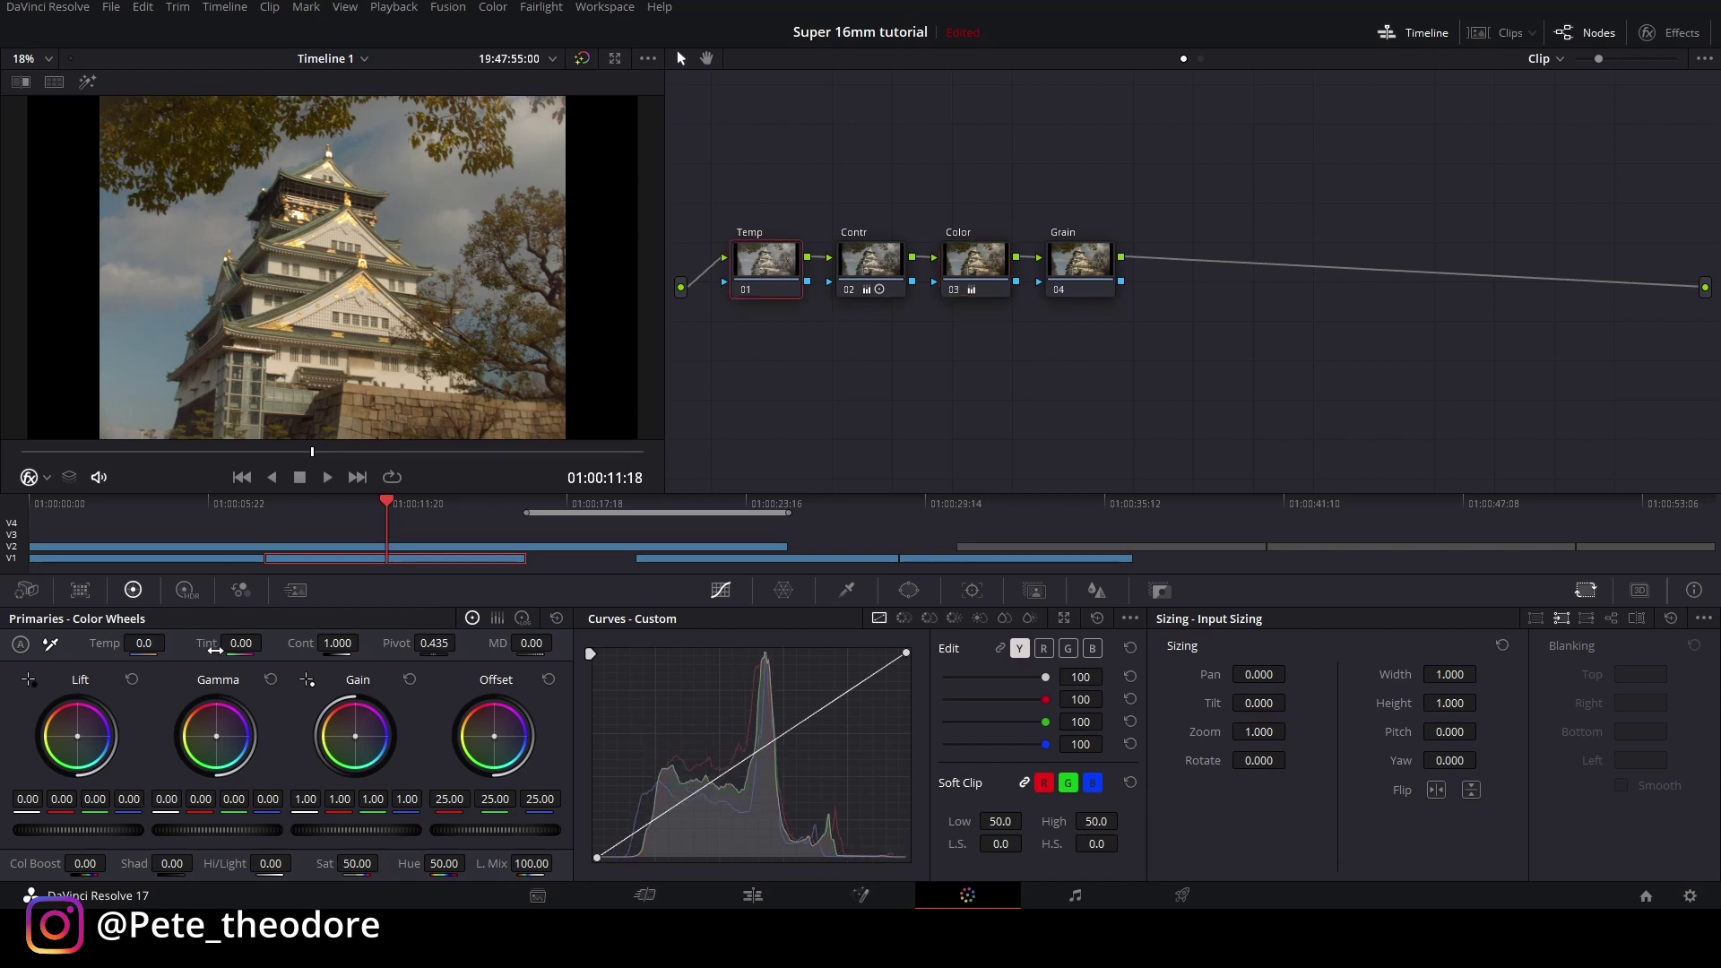
{"action": "mouse_move", "coordinate": [148, 645]}
{"action": "left_mouse_down"}
{"action": "mouse_move", "coordinate": [107, 645]}
{"action": "mouse_move", "coordinate": [152, 645]}
{"action": "left_mouse_up"}
{"action": "left_click_drag", "start_coordinate": [240, 643], "coordinate": [243, 644]}
Step: Balance the Color node's wheels with lift red -0.01 and blue 0.01, gamma red 0.01 and gain blue 0.96, keeping offset at default
{"action": "left_click", "coordinate": [998, 285]}
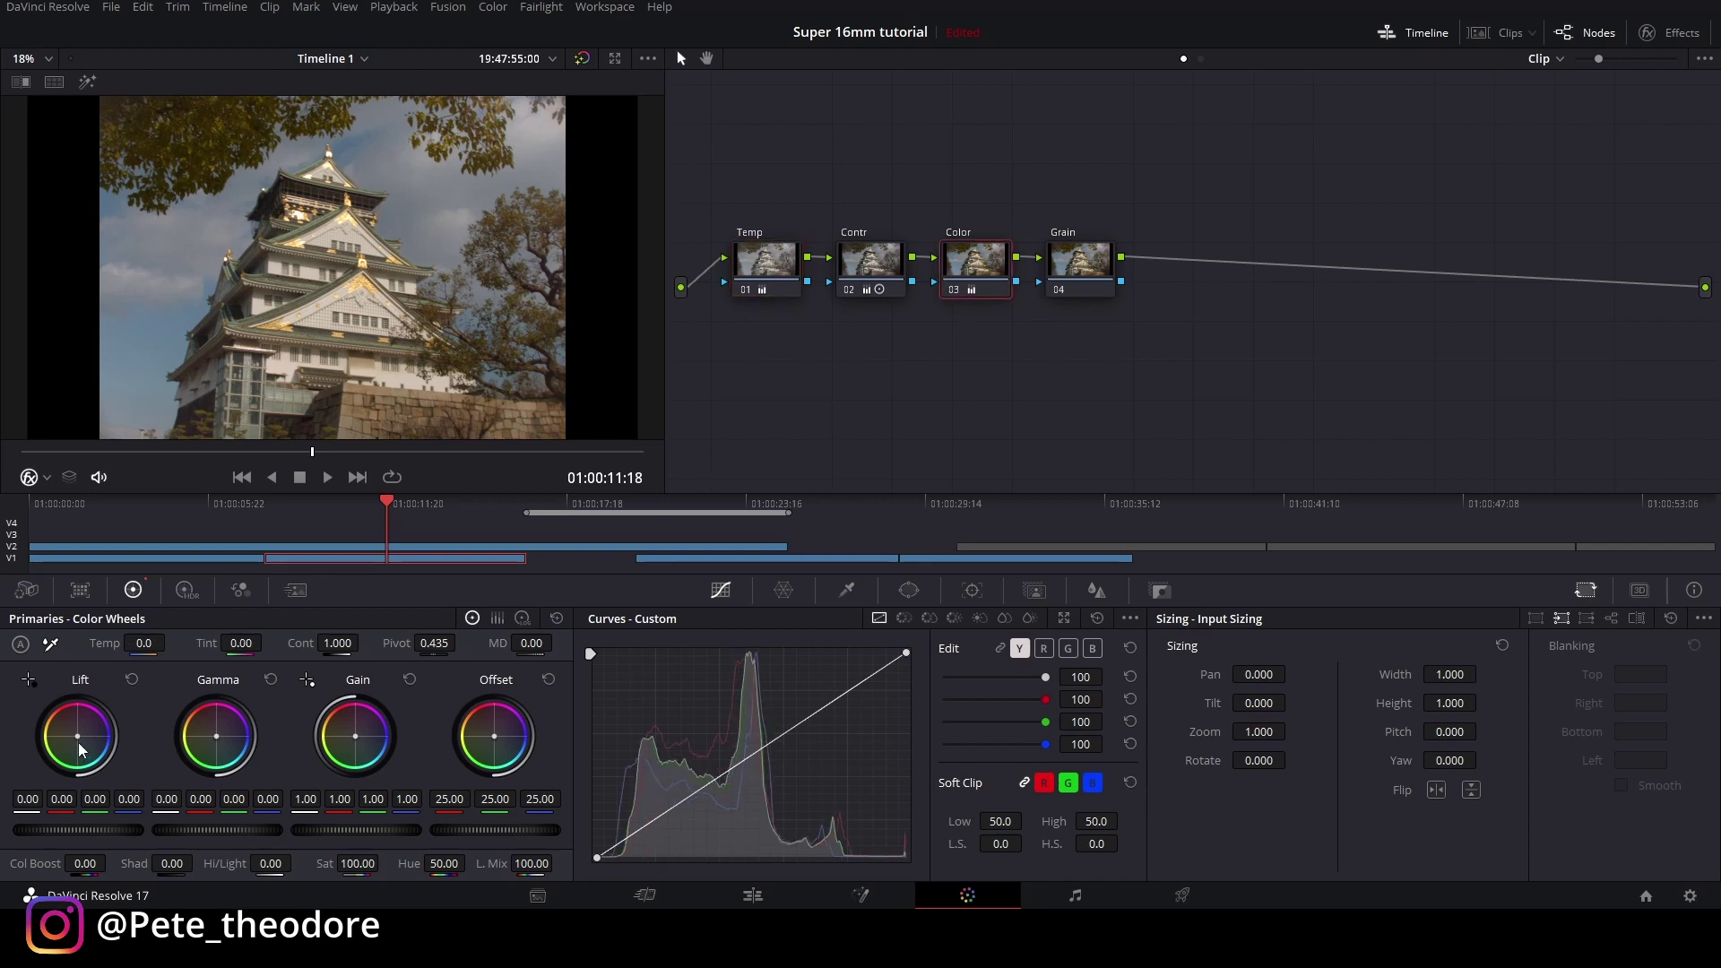
{"action": "left_click_drag", "start_coordinate": [78, 739], "coordinate": [77, 737]}
{"action": "left_click_drag", "start_coordinate": [217, 741], "coordinate": [217, 735]}
{"action": "left_click_drag", "start_coordinate": [357, 741], "coordinate": [338, 744]}
{"action": "left_click_drag", "start_coordinate": [494, 736], "coordinate": [492, 729]}
{"action": "double_click", "coordinate": [496, 741]}
Step: Shape the Color node's red curve with control points in the shadows, midtones and highlights
{"action": "left_click", "coordinate": [1044, 648]}
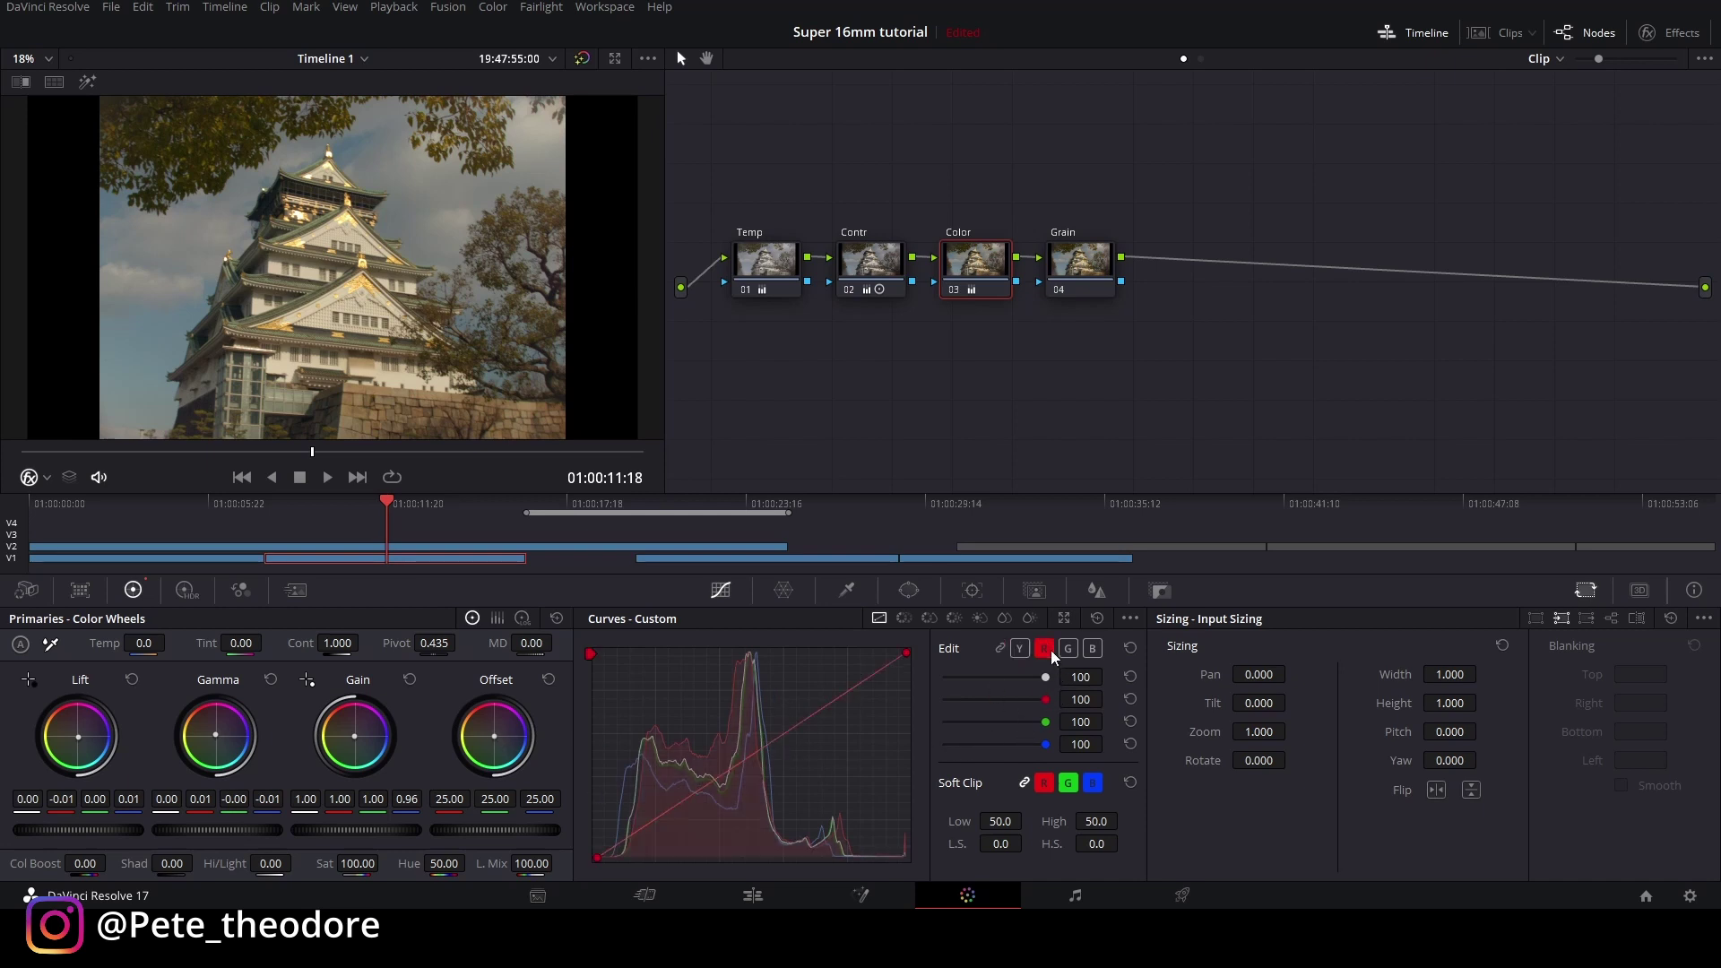
{"action": "left_click", "coordinate": [751, 755]}
{"action": "left_click", "coordinate": [848, 686]}
Step: Add midtone, shadow and highlight points to the Color node's green curve and slightly lower the shadows and highlights
{"action": "left_click", "coordinate": [1068, 649]}
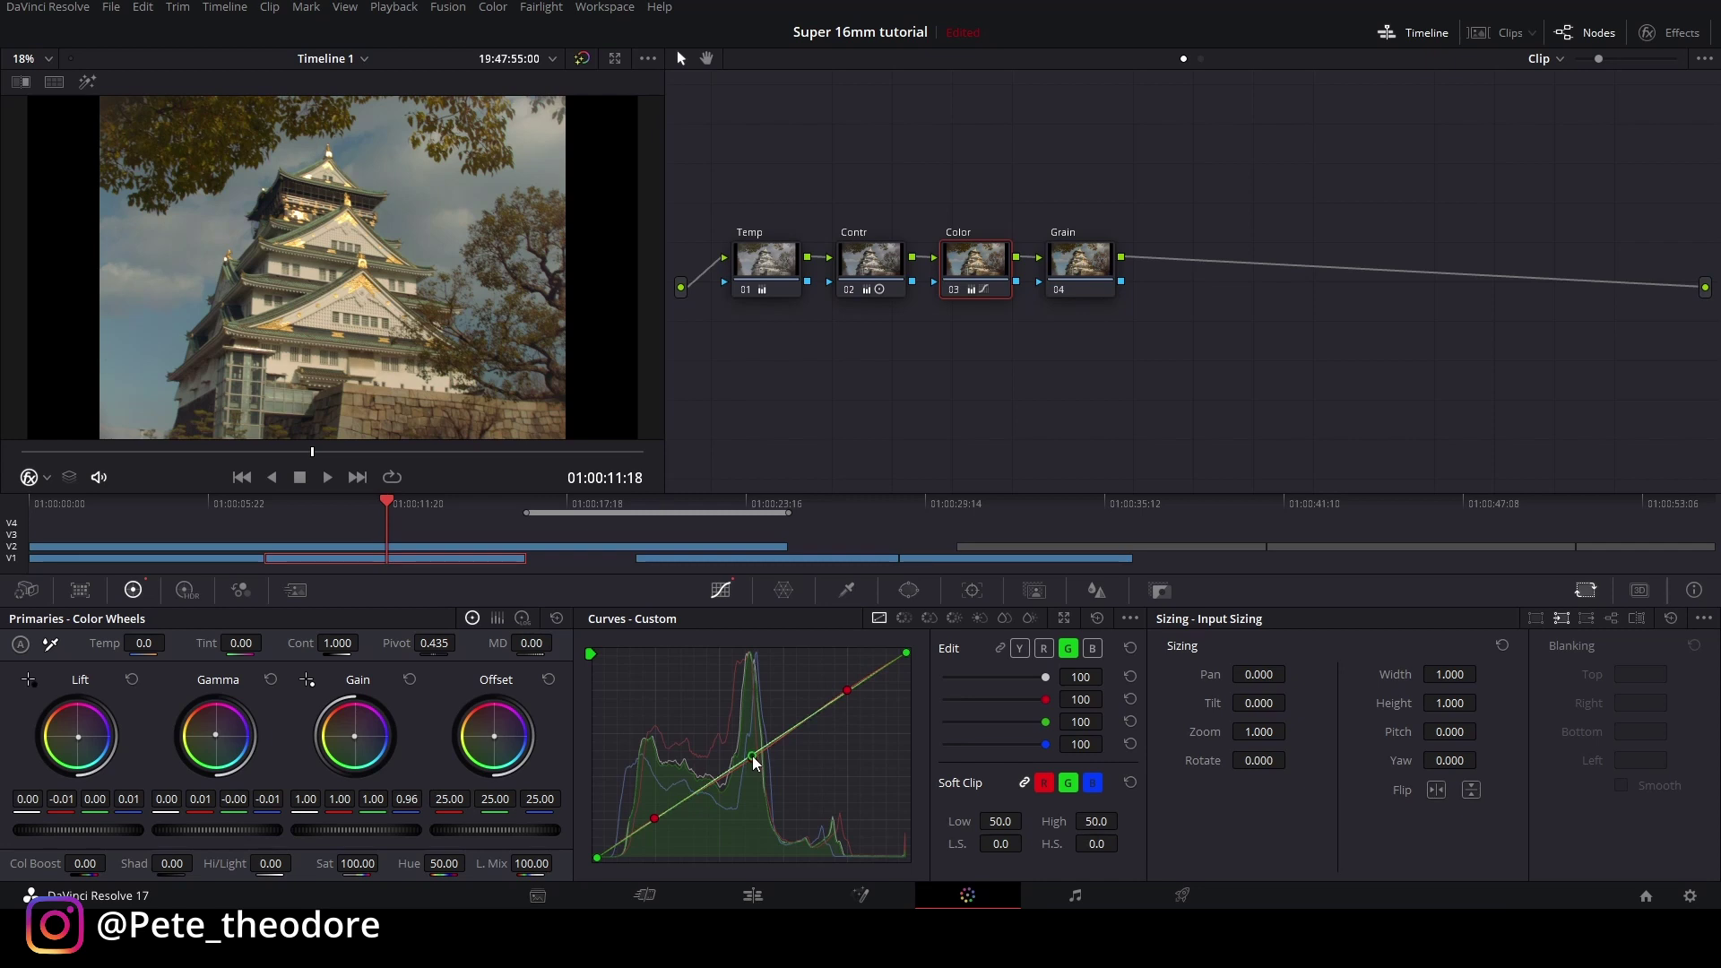
{"action": "left_click", "coordinate": [661, 815]}
{"action": "left_click_drag", "start_coordinate": [656, 817], "coordinate": [656, 823]}
{"action": "left_click_drag", "start_coordinate": [654, 821], "coordinate": [653, 824]}
{"action": "left_click", "coordinate": [844, 687]}
{"action": "left_click_drag", "start_coordinate": [846, 688], "coordinate": [849, 694]}
{"action": "left_click", "coordinate": [846, 692]}
Step: Fine-tune midtone, shadow and highlight points on the Color node's blue curve, and compare the image with the node off and on
{"action": "left_click", "coordinate": [1093, 651]}
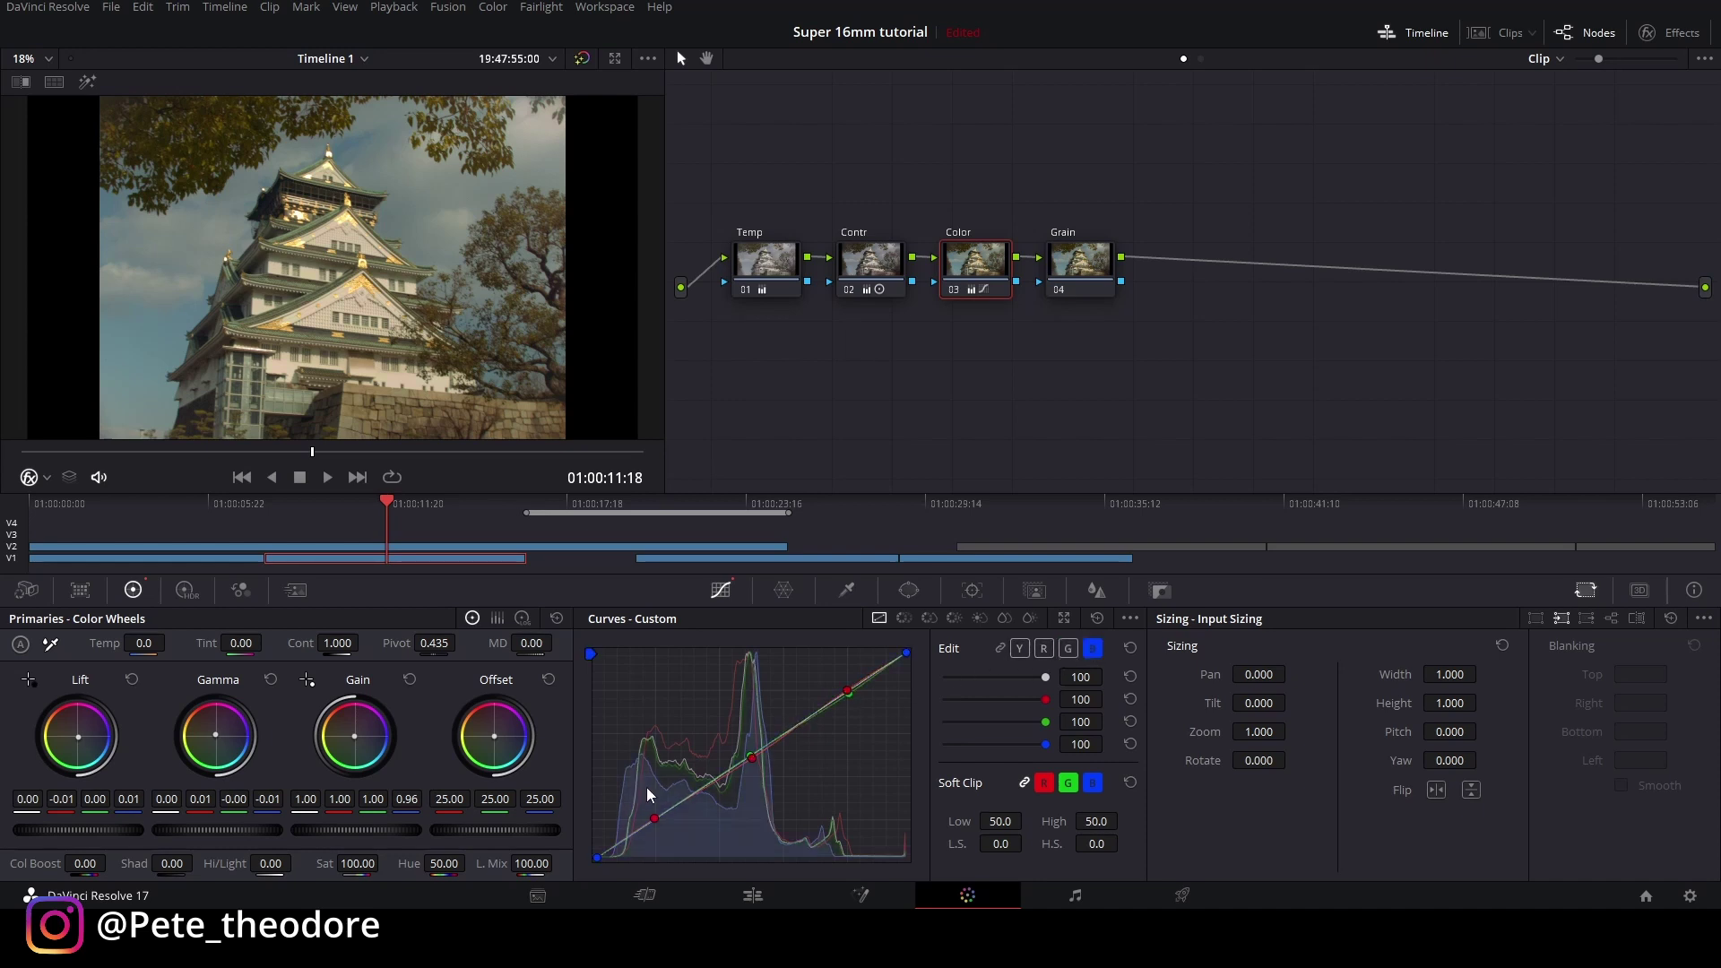
{"action": "left_click", "coordinate": [746, 759]}
{"action": "left_click_drag", "start_coordinate": [746, 760], "coordinate": [750, 755]}
{"action": "left_click", "coordinate": [670, 806]}
{"action": "left_click_drag", "start_coordinate": [655, 818], "coordinate": [656, 818]}
{"action": "left_click", "coordinate": [845, 697]}
{"action": "left_click_drag", "start_coordinate": [849, 693], "coordinate": [853, 696]}
{"action": "key", "text": "ctrl+d"}
{"action": "key", "text": "ctrl+d"}
Step: Search the effects library for grain and apply the Film Grain effect to the Grain node
{"action": "left_click", "coordinate": [1080, 267]}
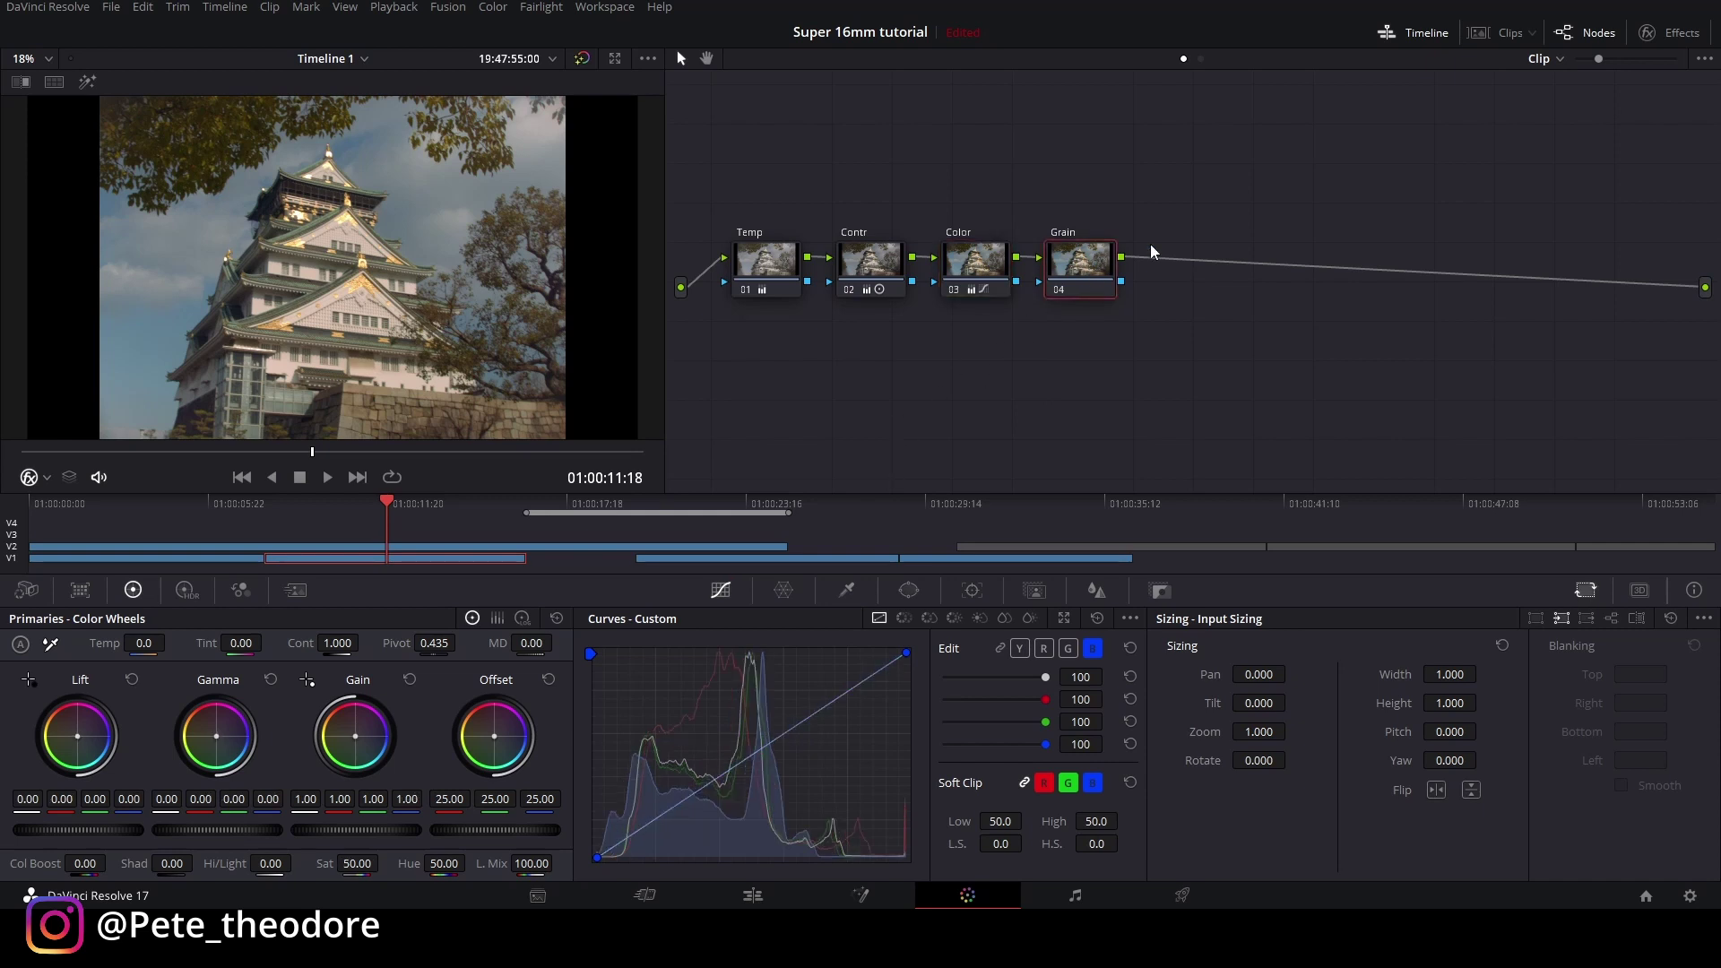
{"action": "left_click", "coordinate": [1664, 34]}
{"action": "left_click", "coordinate": [1581, 91]}
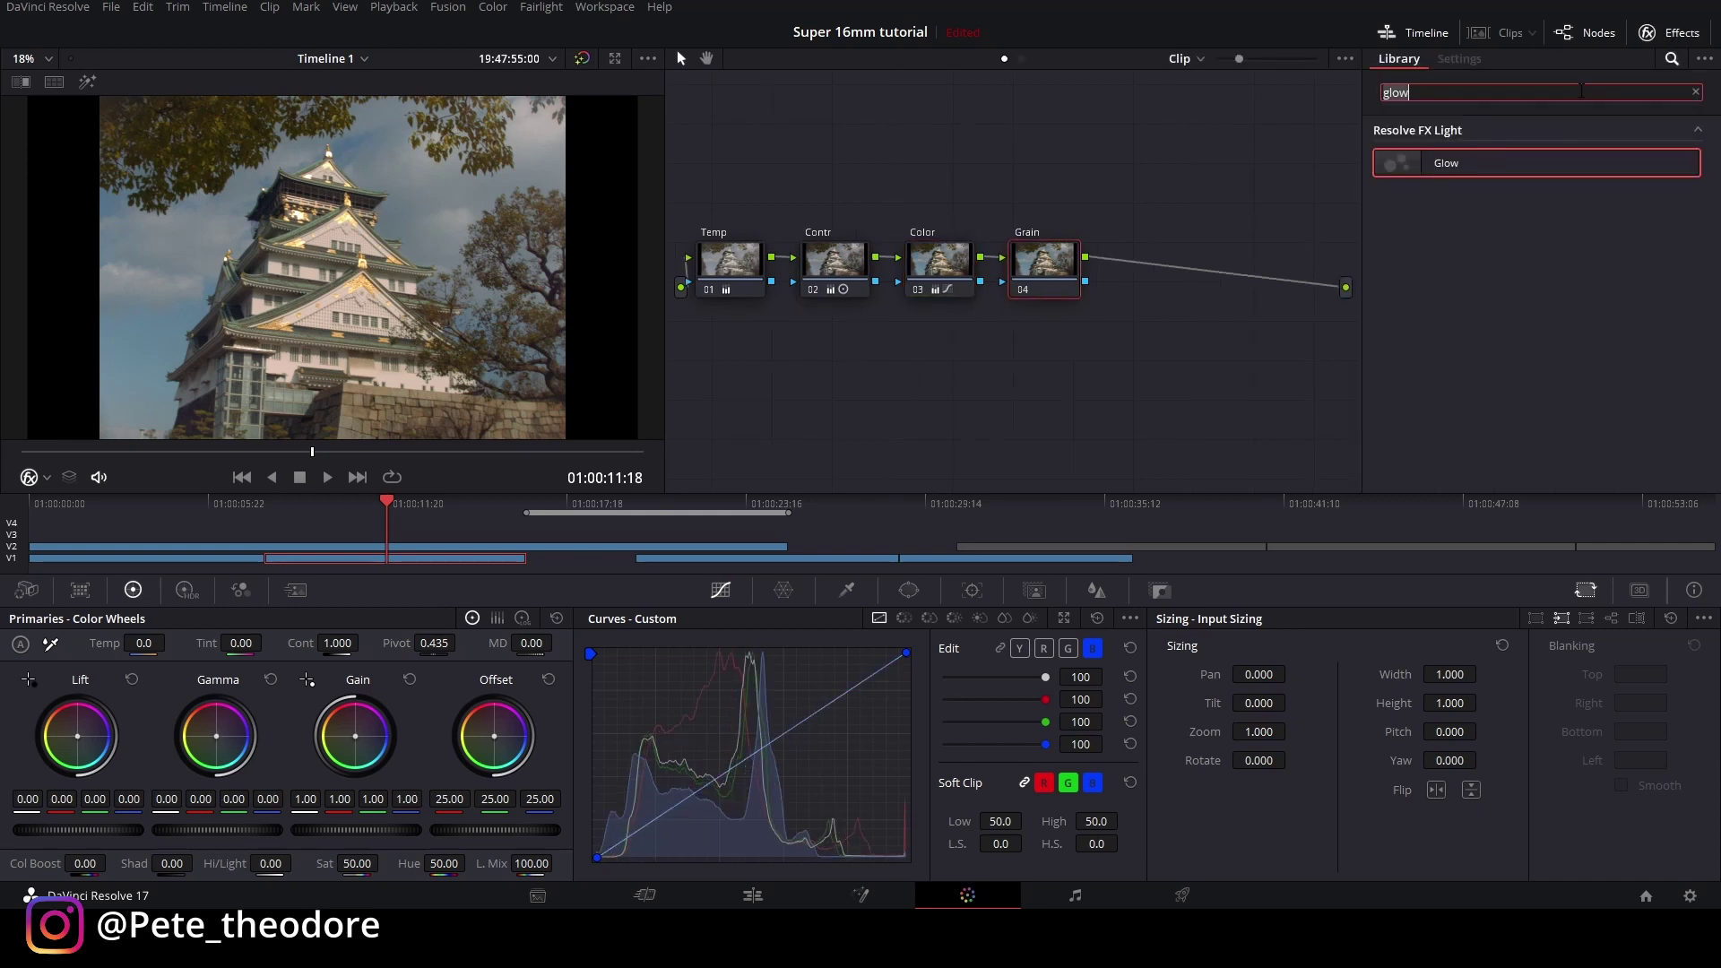
{"action": "type", "text": "grain"}
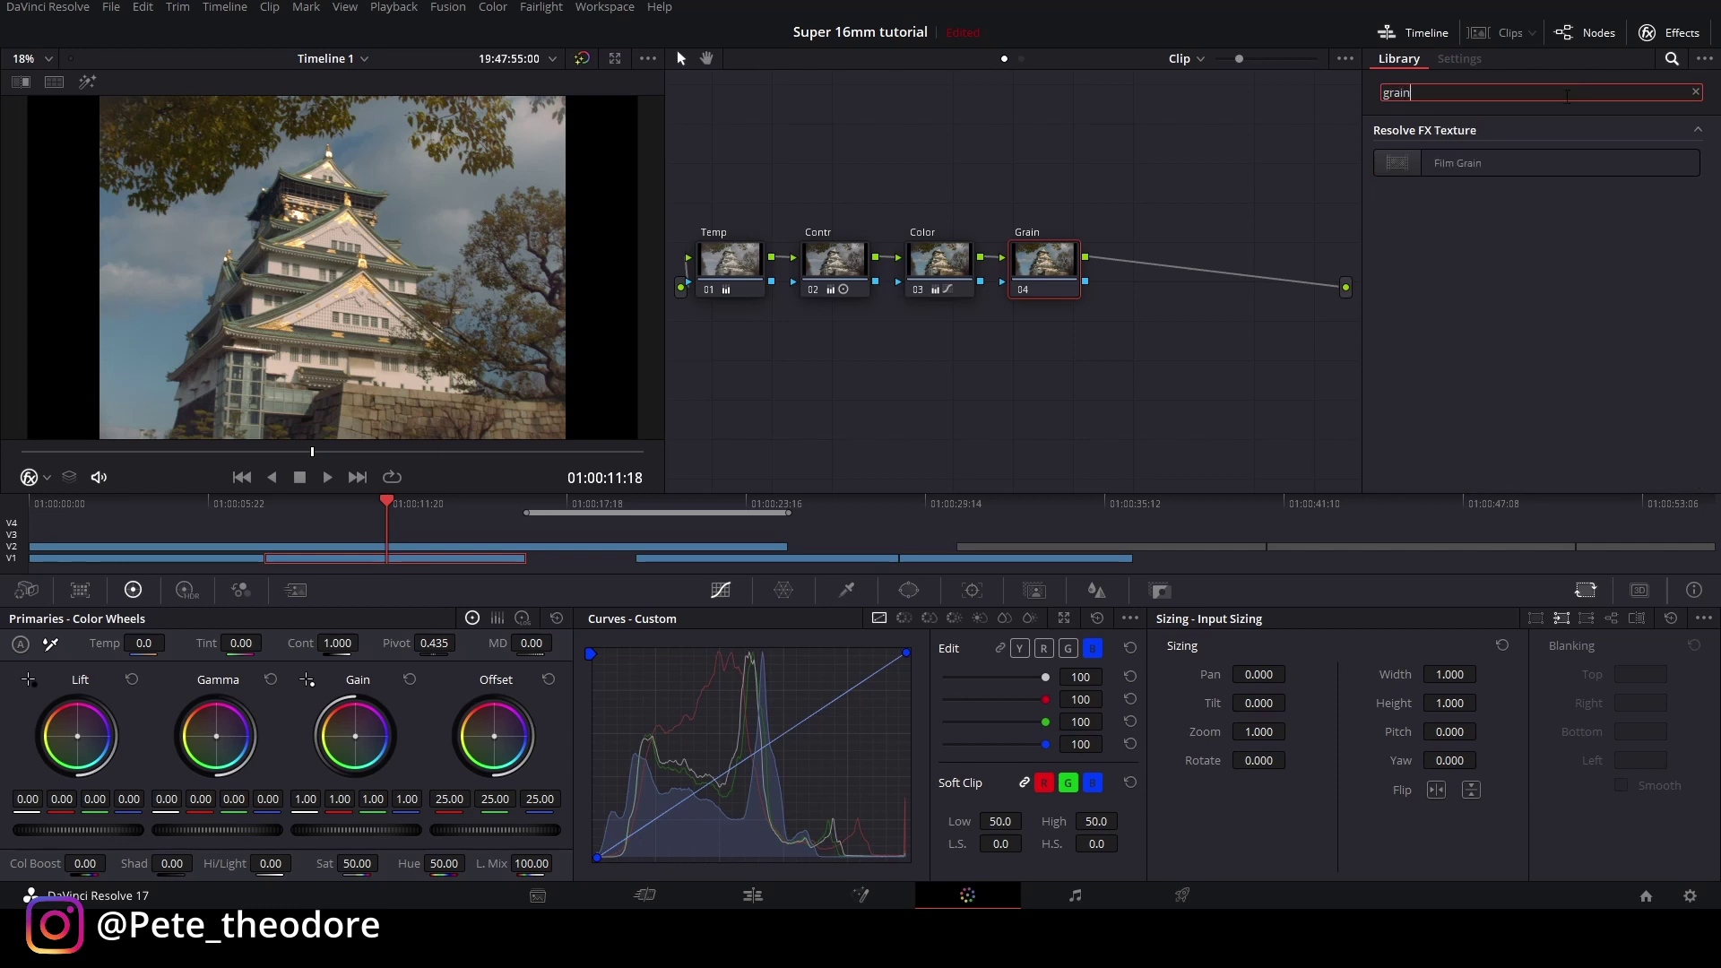
{"action": "left_click_drag", "start_coordinate": [1565, 155], "coordinate": [1053, 267]}
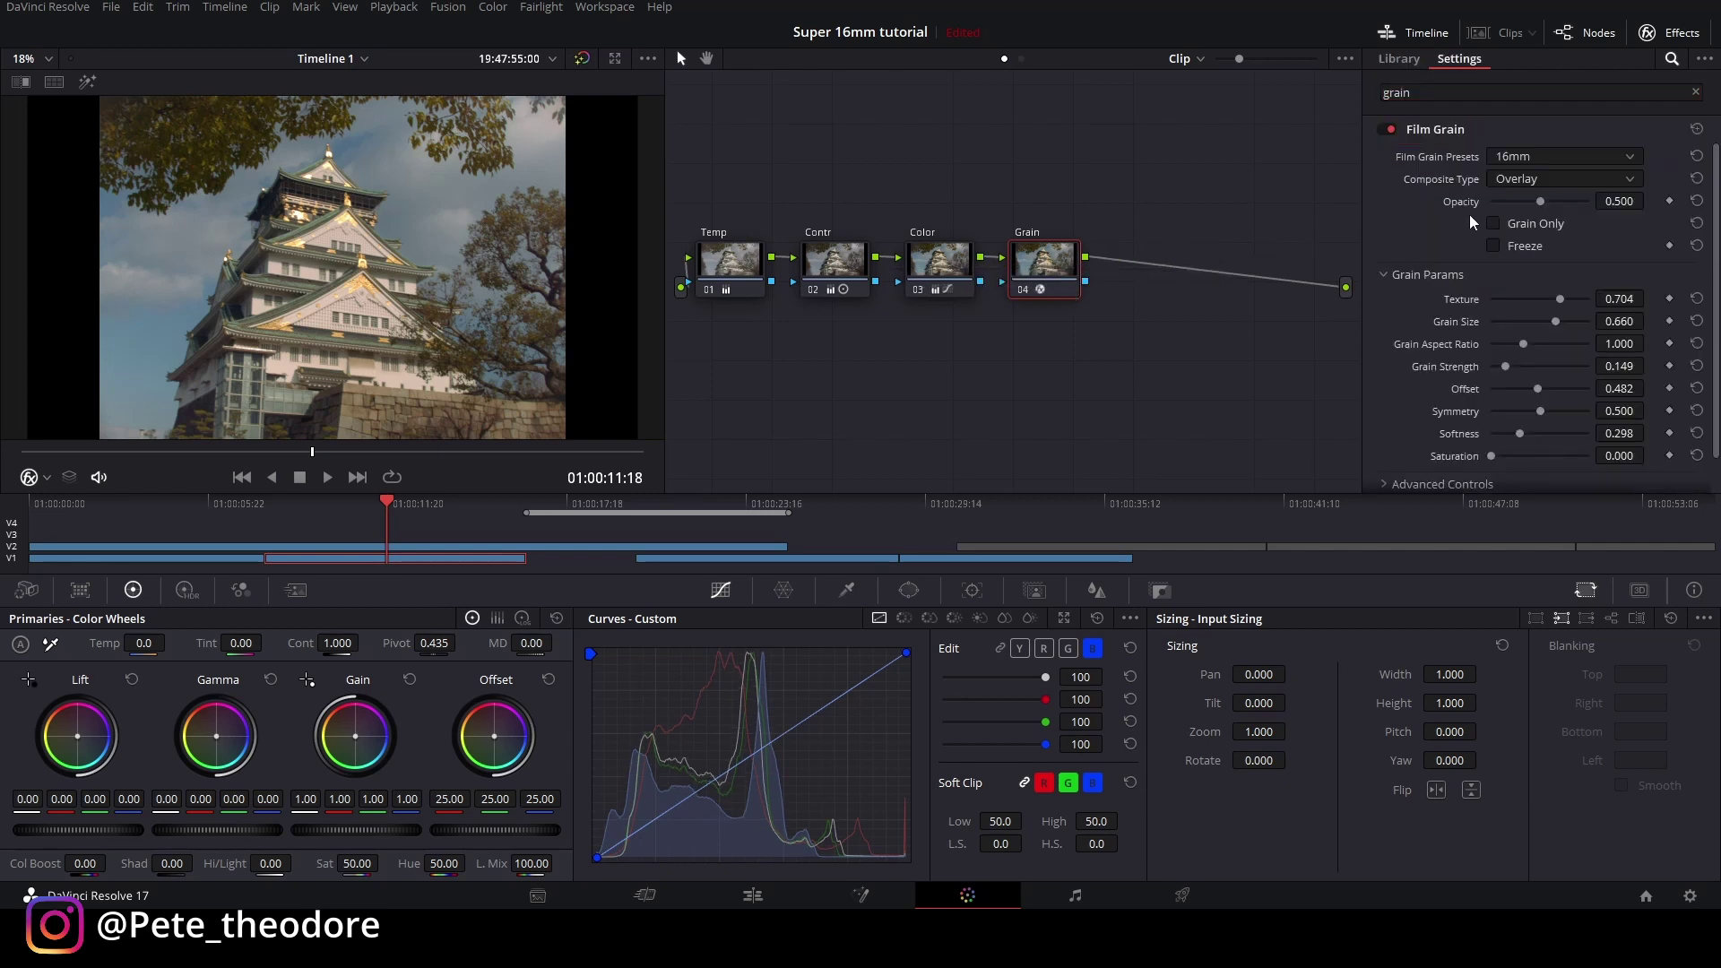
Step: Use the 16mm 250D grain preset with grain size 0.669 and opacity 0.706, inspect the grain up close, and close the effects library
{"action": "left_click", "coordinate": [1534, 154]}
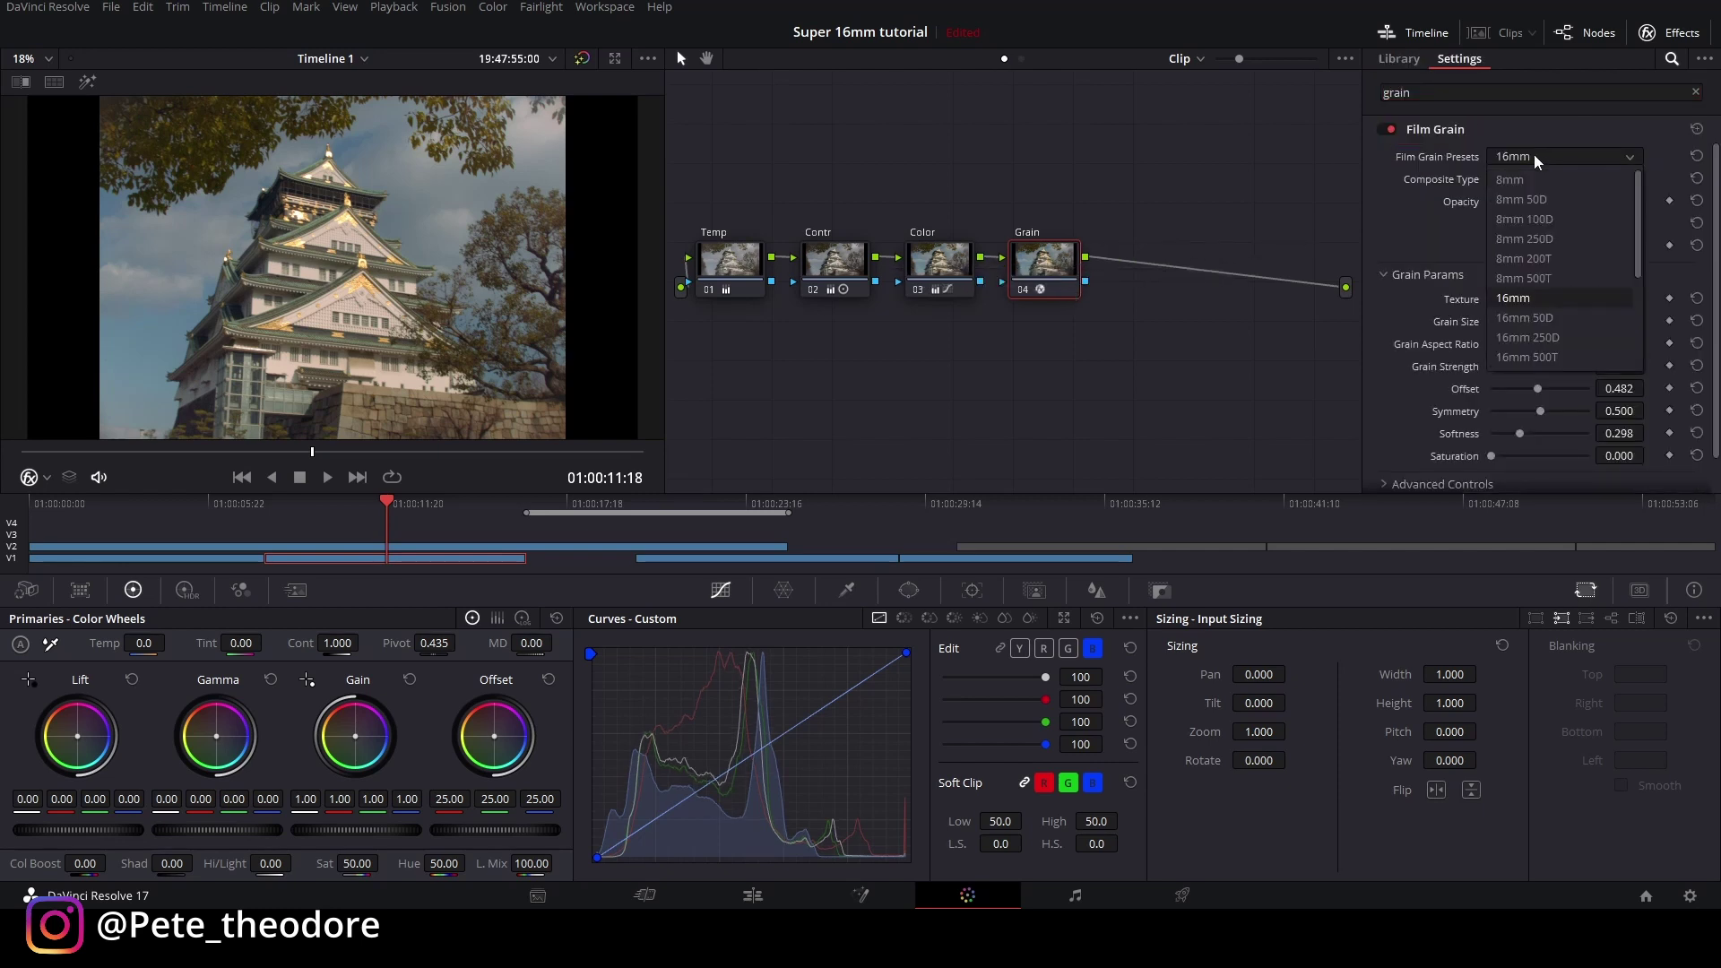
{"action": "left_click", "coordinate": [1521, 337]}
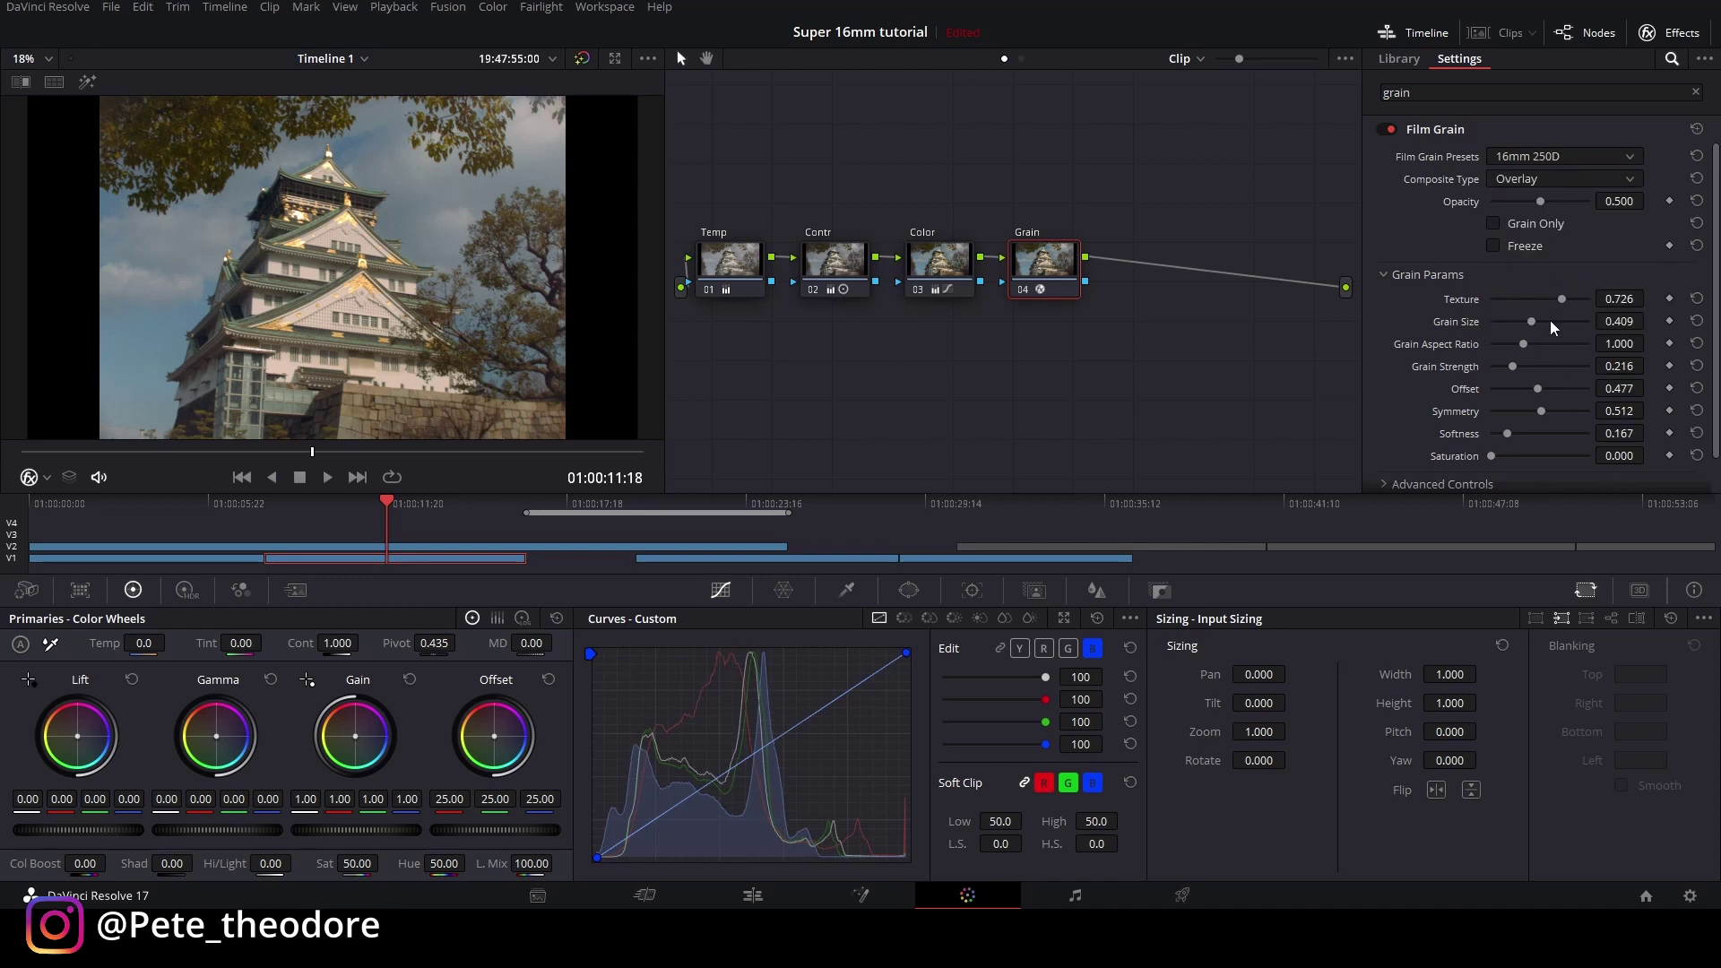
{"action": "left_click", "coordinate": [1556, 321]}
{"action": "left_click", "coordinate": [1559, 201]}
{"action": "scroll", "coordinate": [319, 337], "scroll_direction": "up", "scroll_amount": 6}
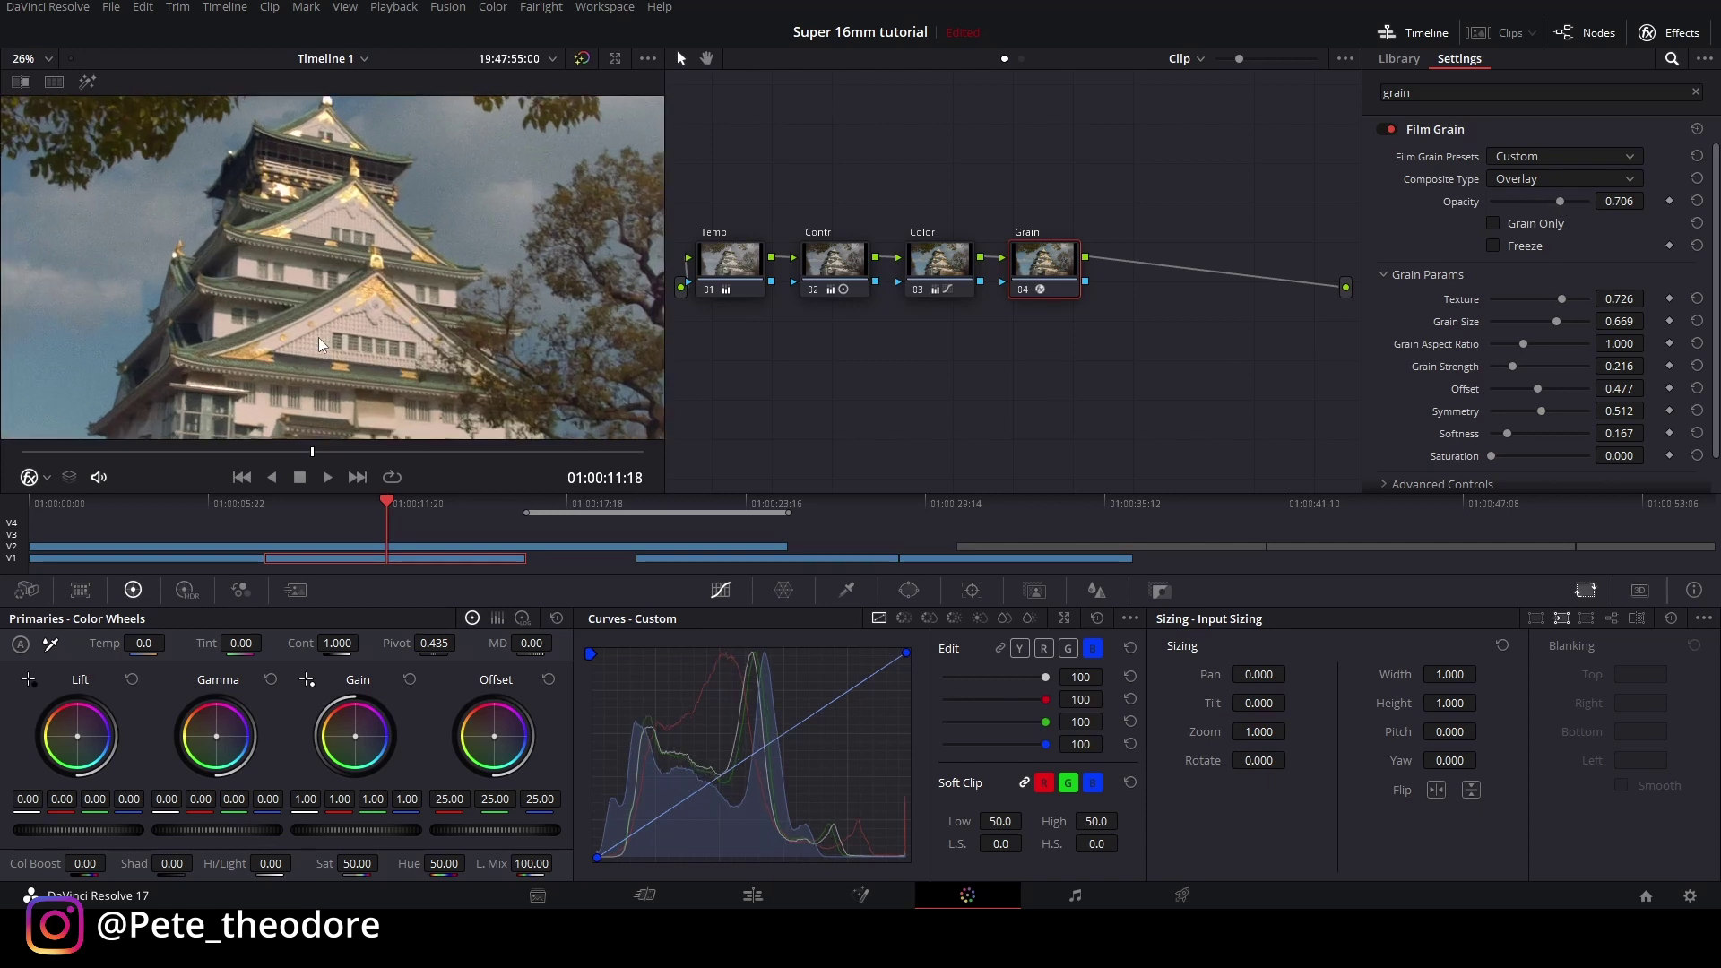
{"action": "scroll", "coordinate": [374, 271], "scroll_direction": "down", "scroll_amount": 6}
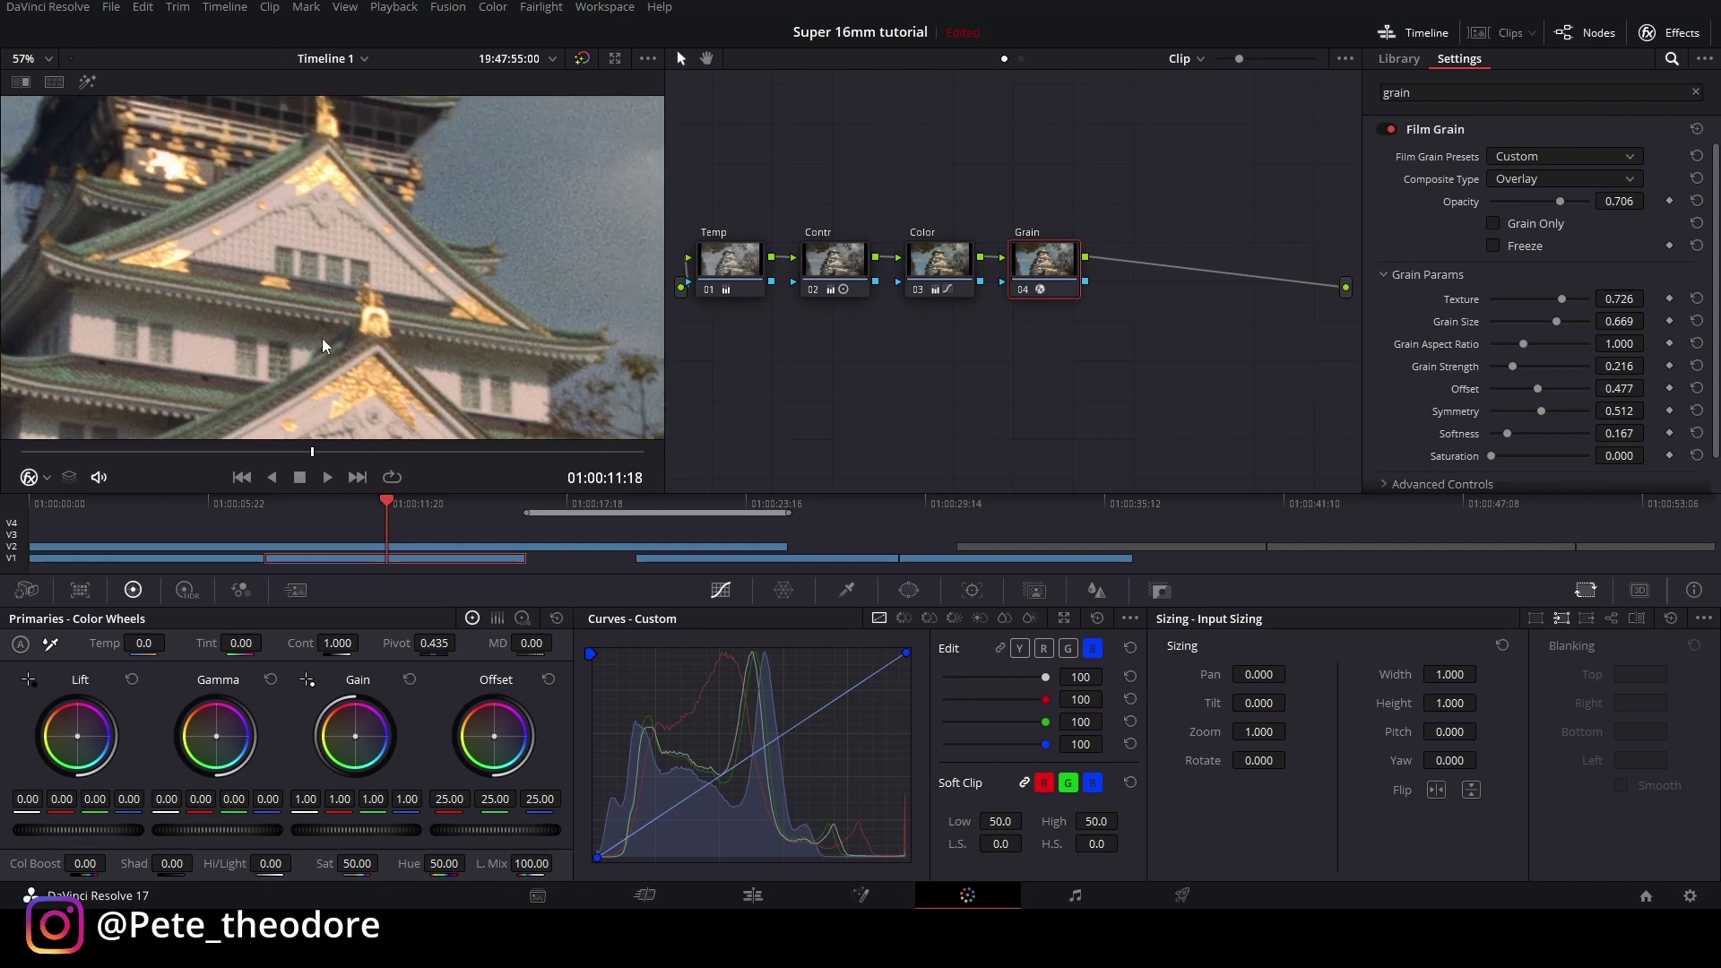
{"action": "left_click", "coordinate": [1676, 32]}
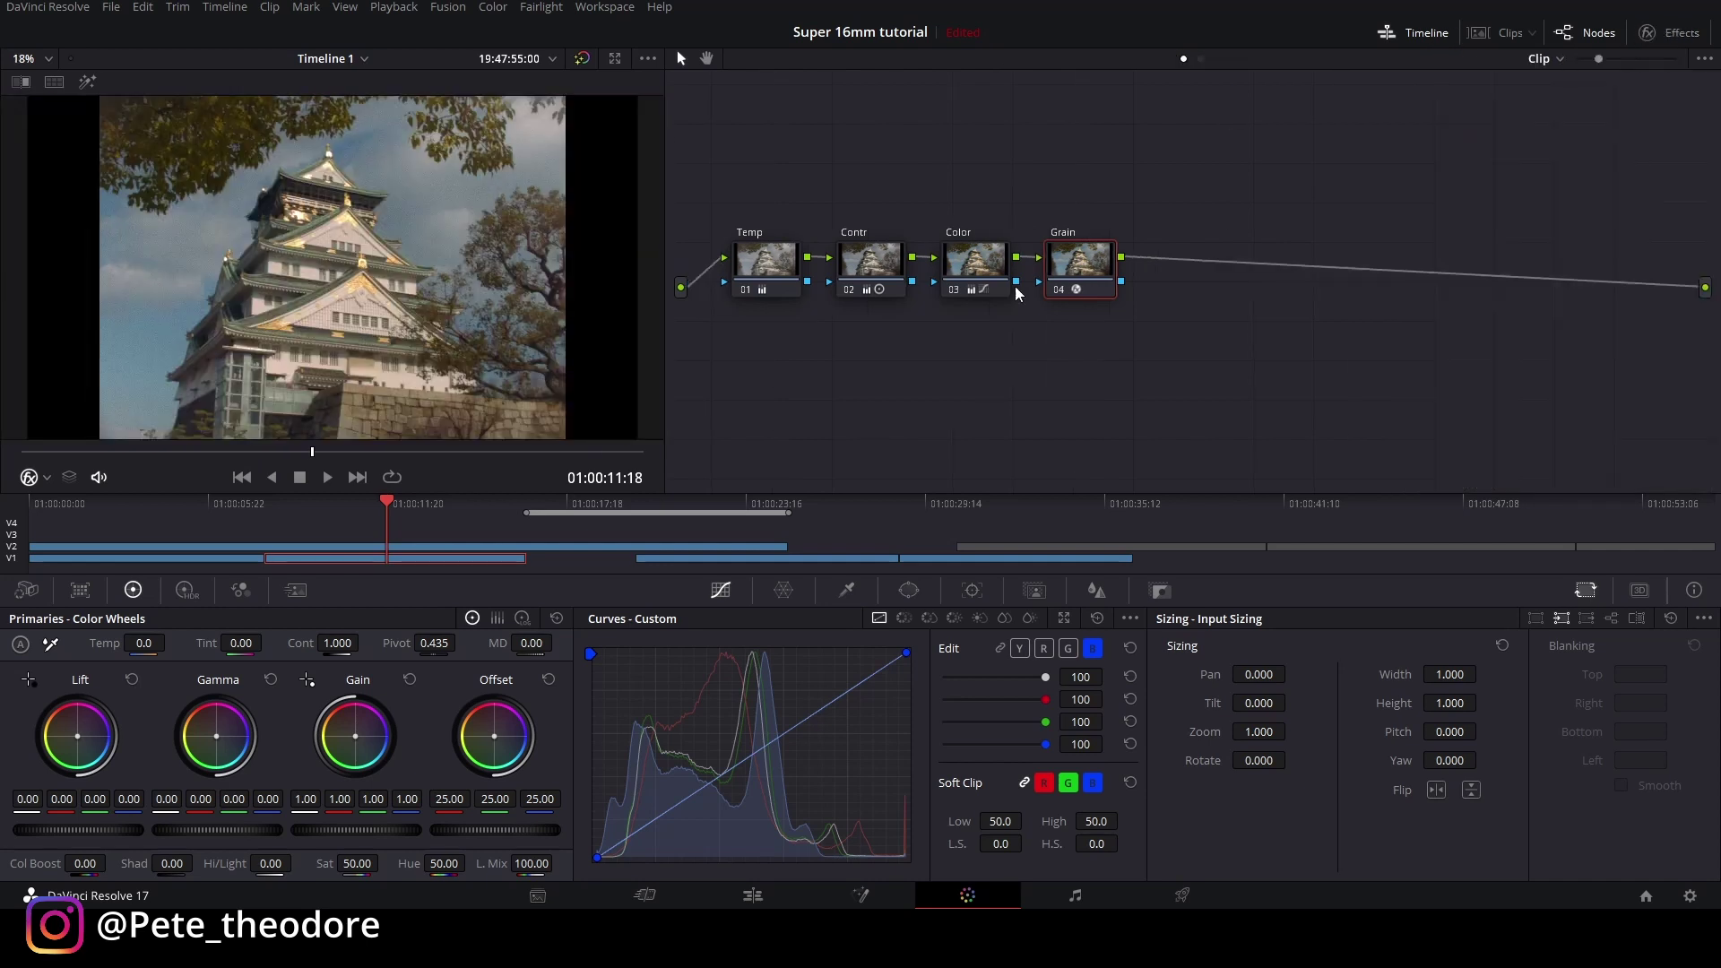
Step: Compare the castle clip with its whole grade bypassed and enabled, and check other frames of the clip
{"action": "left_click_drag", "start_coordinate": [359, 515], "coordinate": [405, 509]}
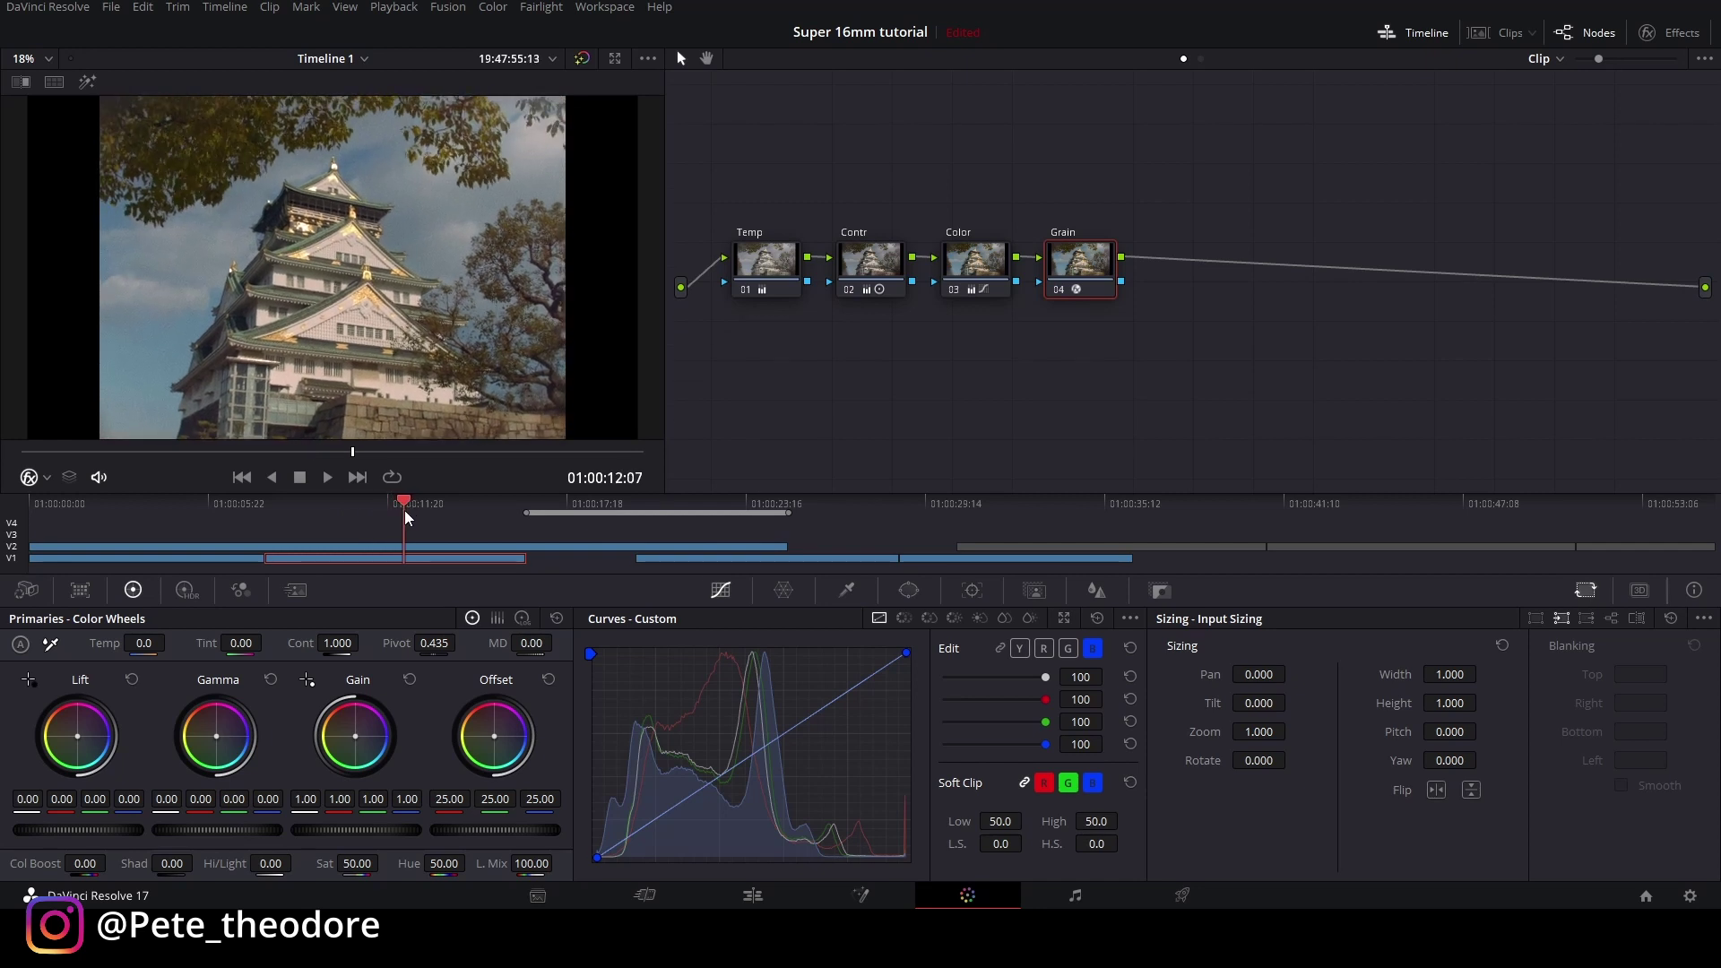
{"action": "key", "text": "shift+d"}
{"action": "key", "text": "shift+d"}
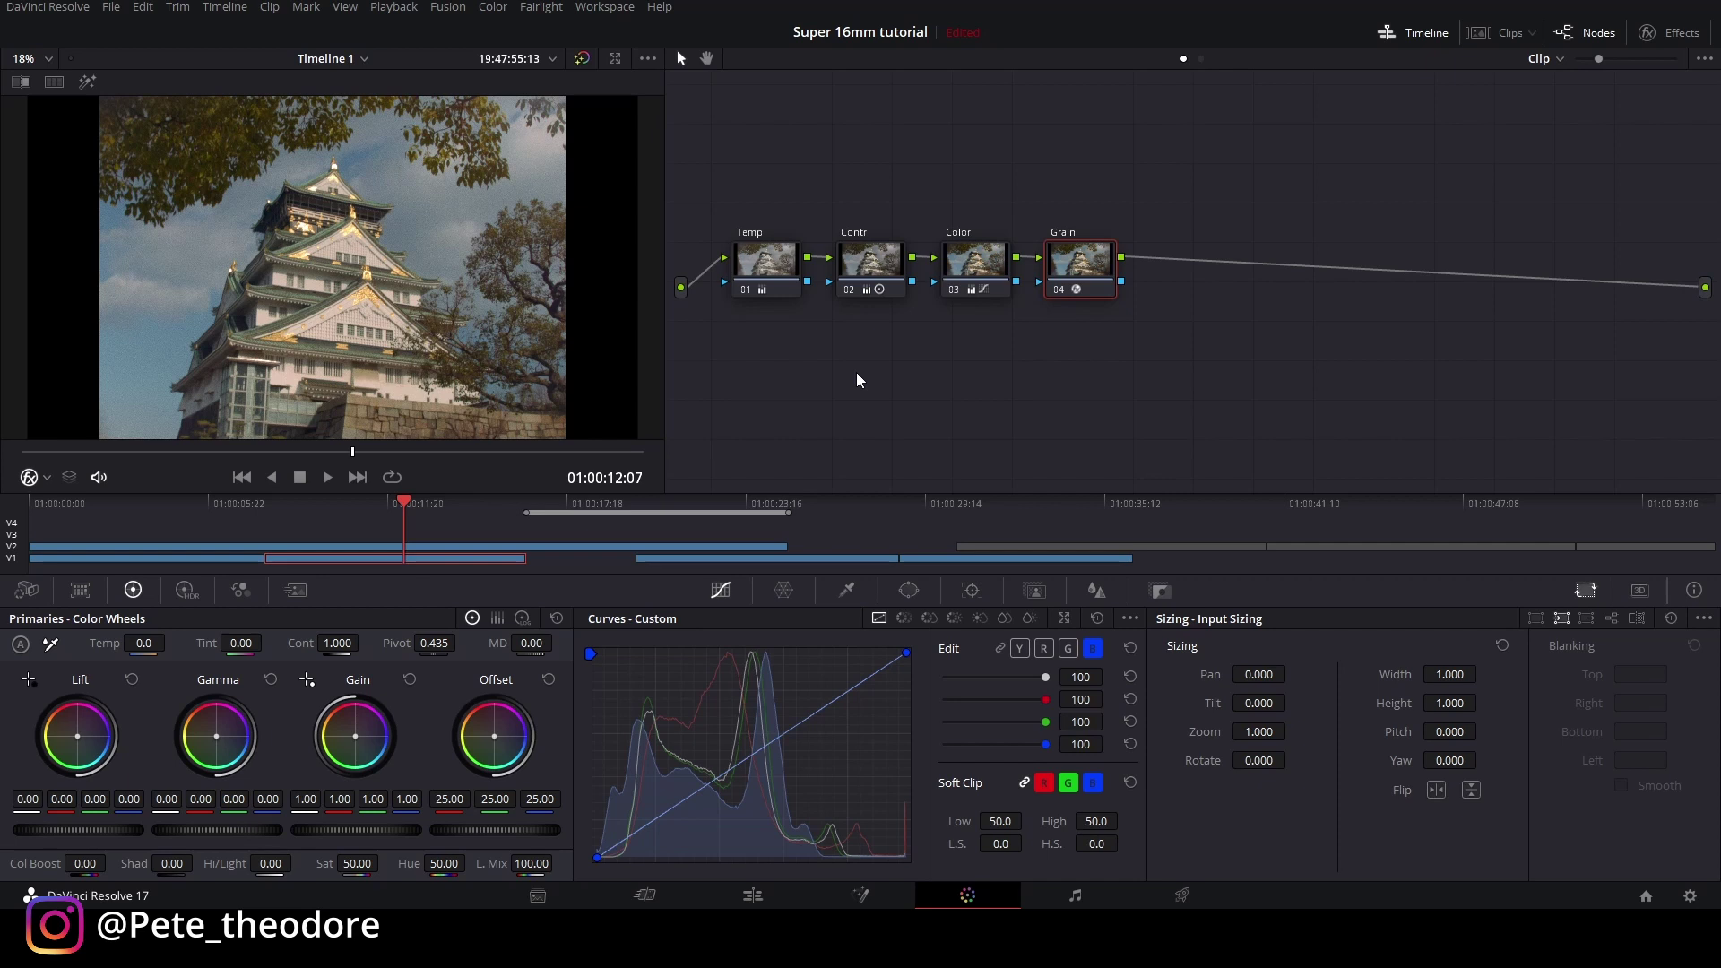
{"action": "key", "text": "shift+d"}
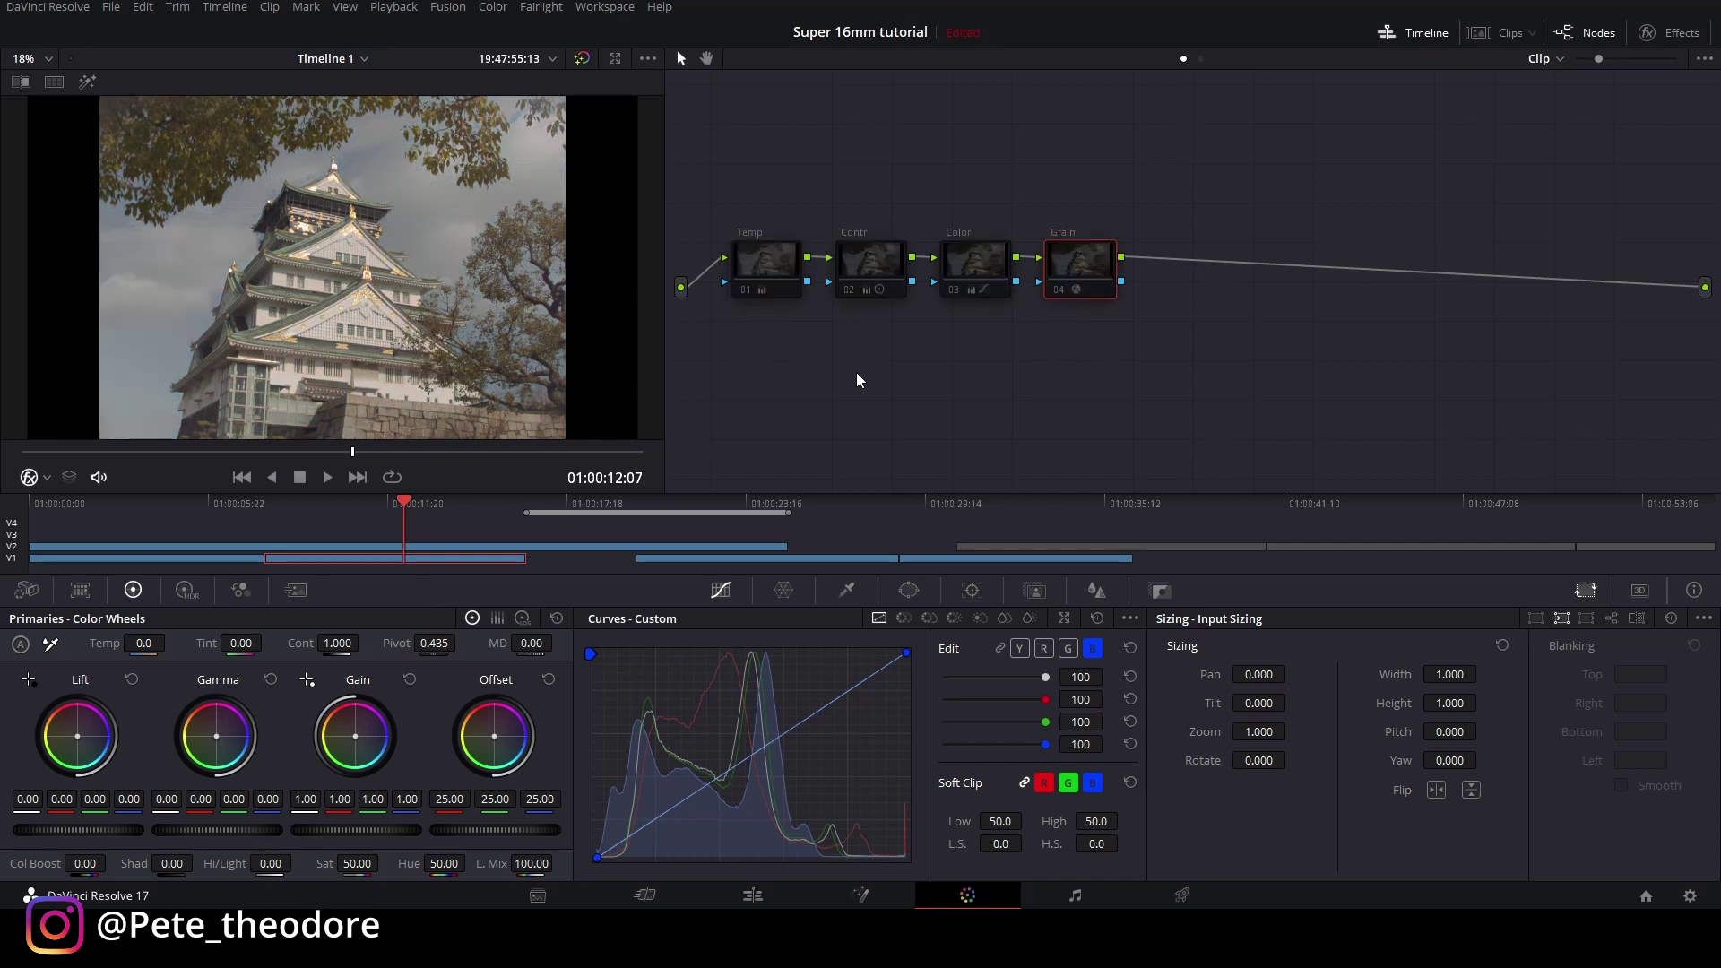
{"action": "key", "text": "shift+d"}
{"action": "left_click_drag", "start_coordinate": [411, 503], "coordinate": [417, 507]}
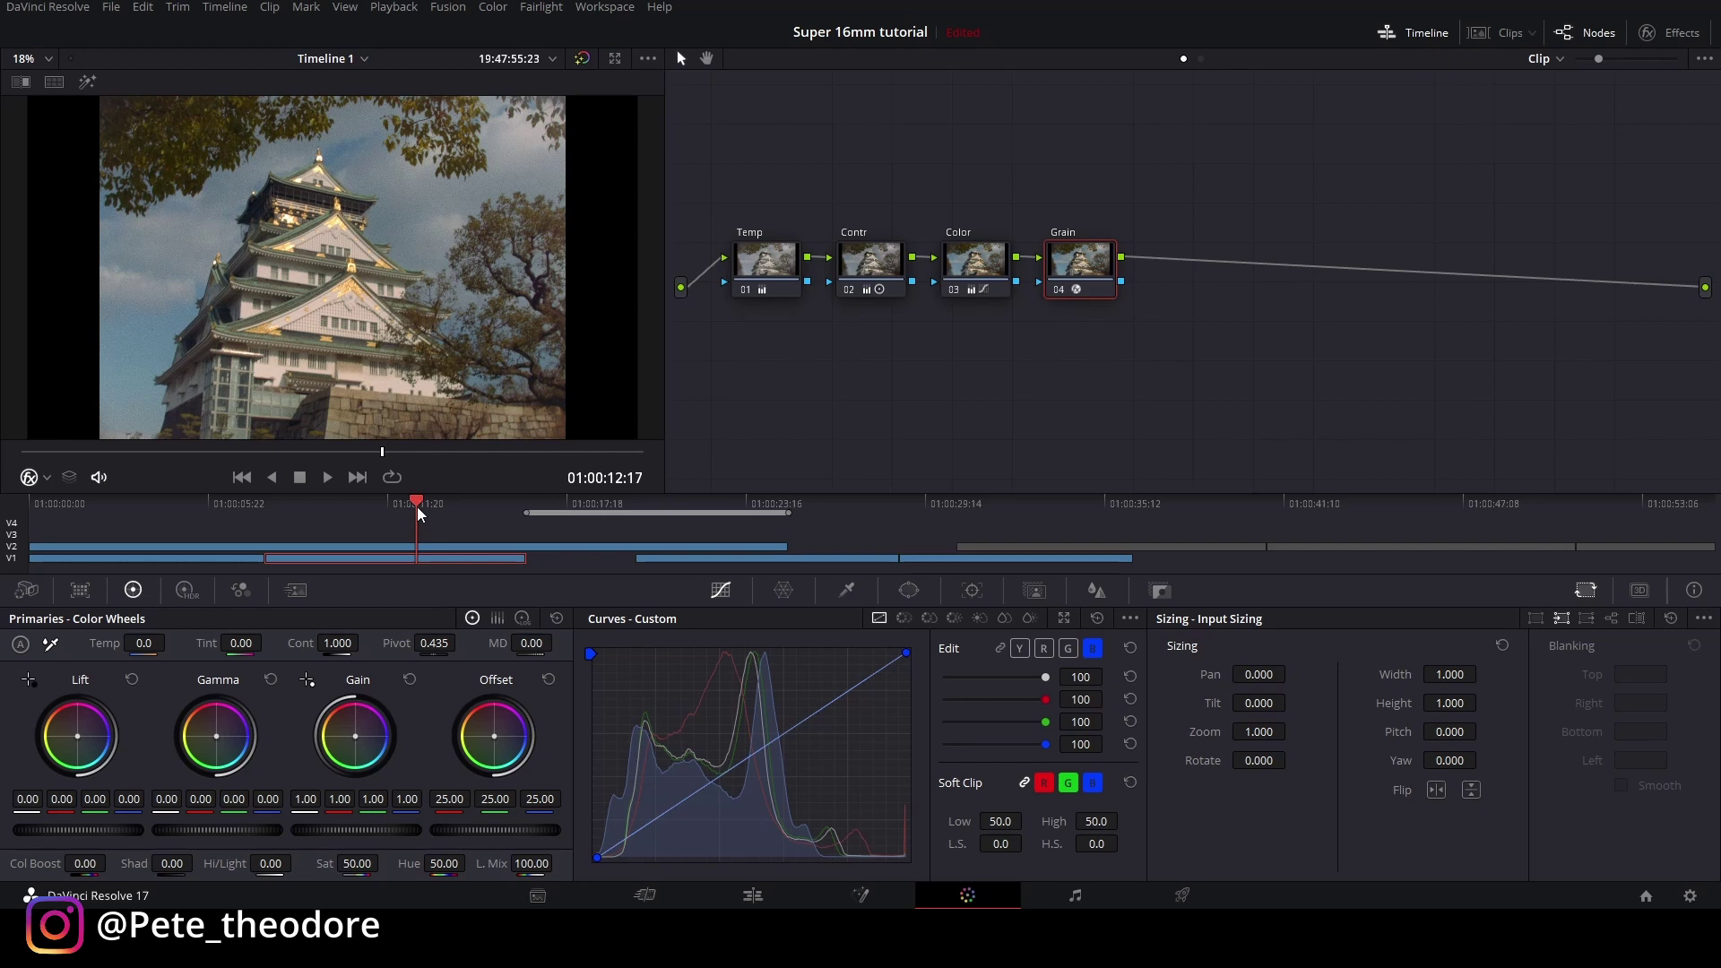